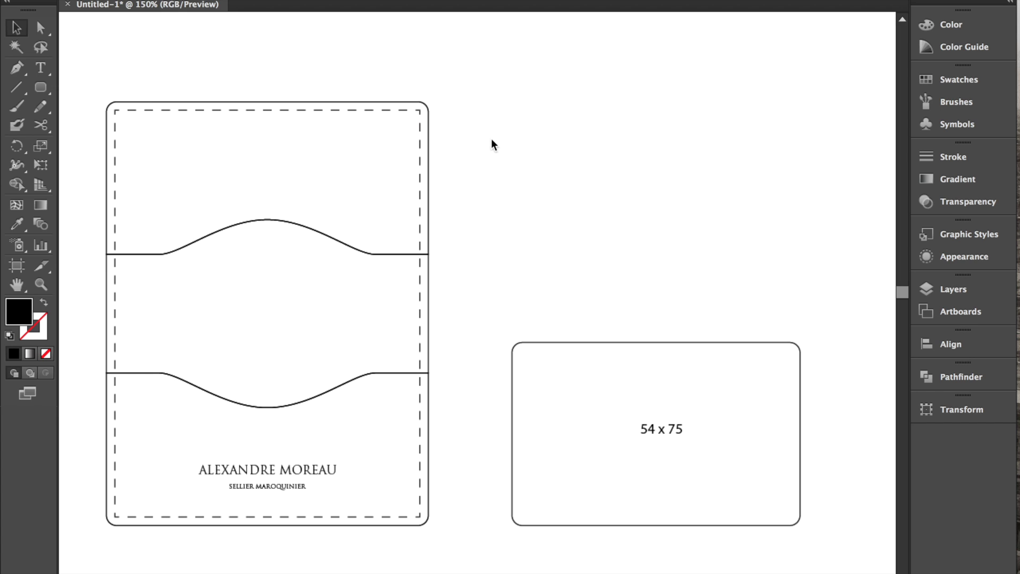
# Step: Create a new A4 landscape document in millimetres named 'card holder'
pyautogui.press('super+n')
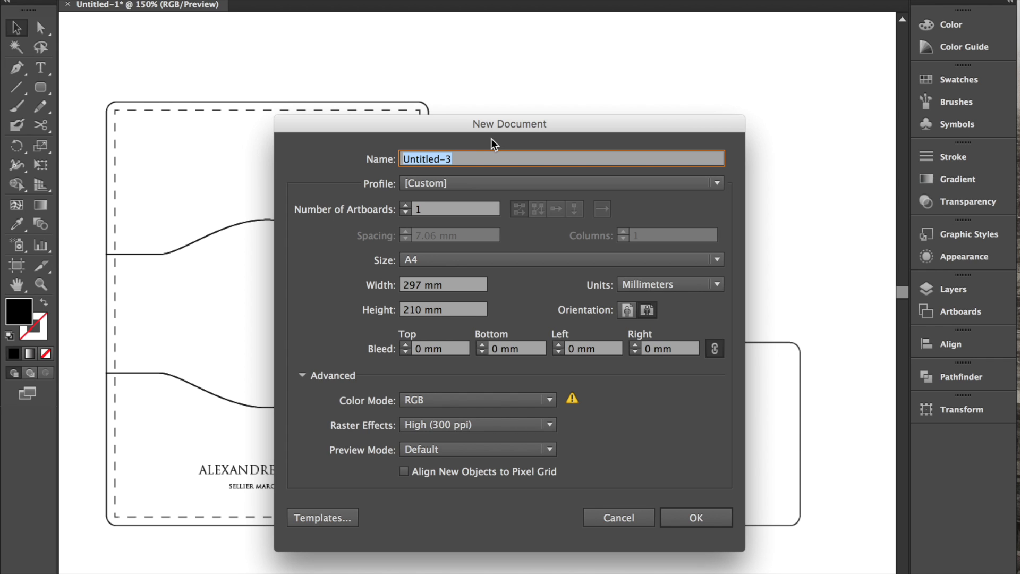
pyautogui.write('card holder')
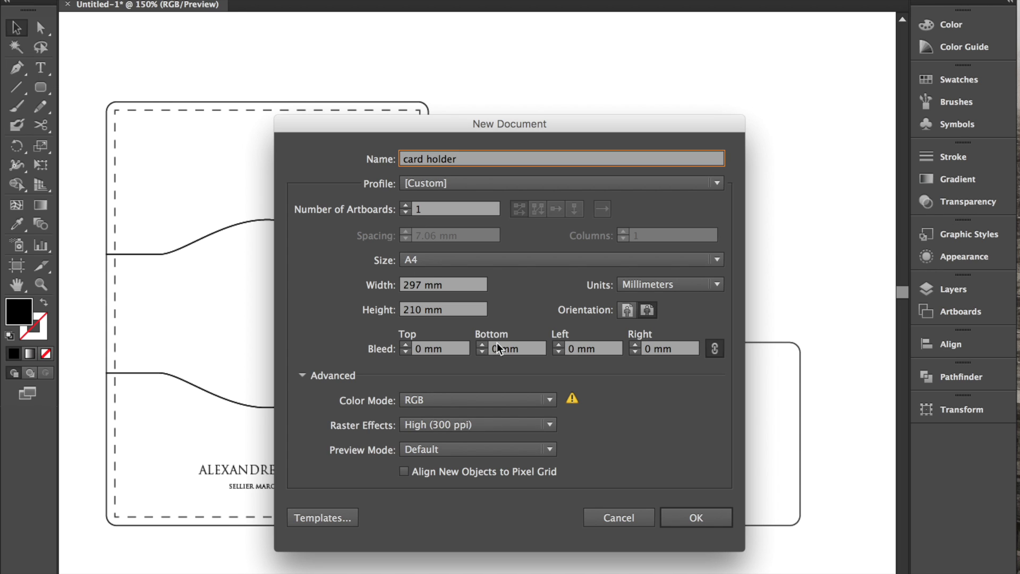
pyautogui.press('Return')
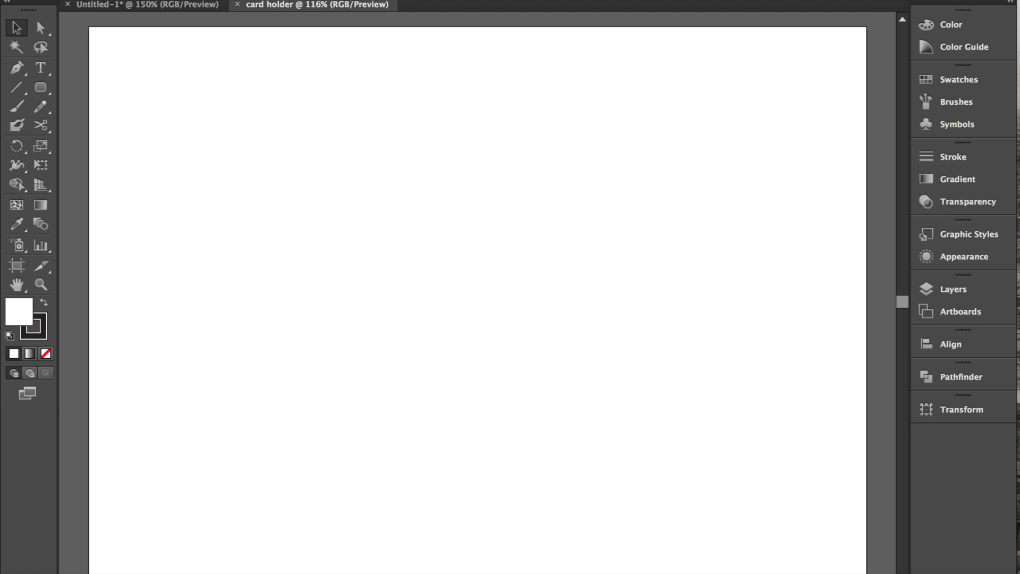
pyautogui.click(115, 0)
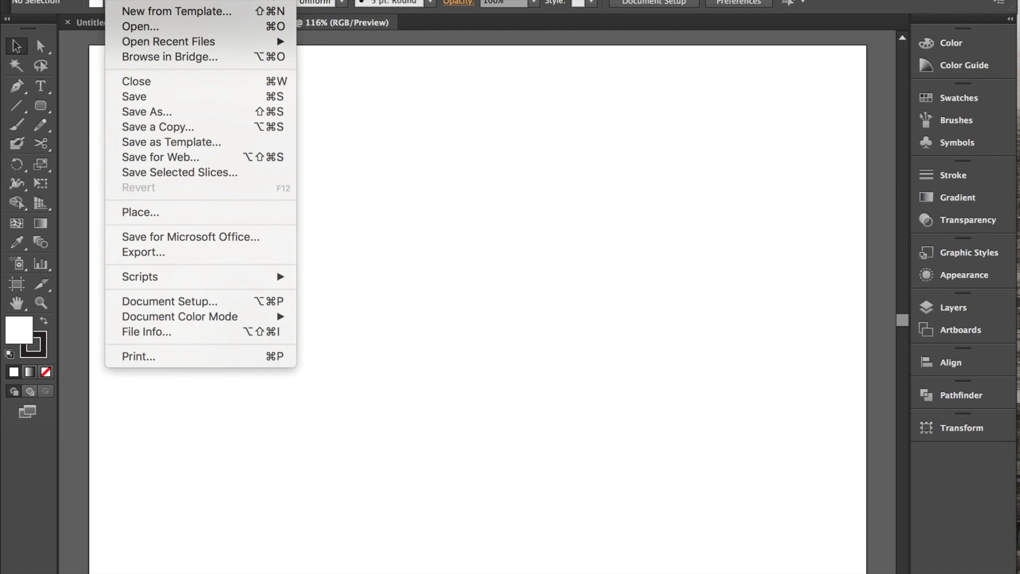
pyautogui.press('Left')
pyautogui.moveTo(97, 24)
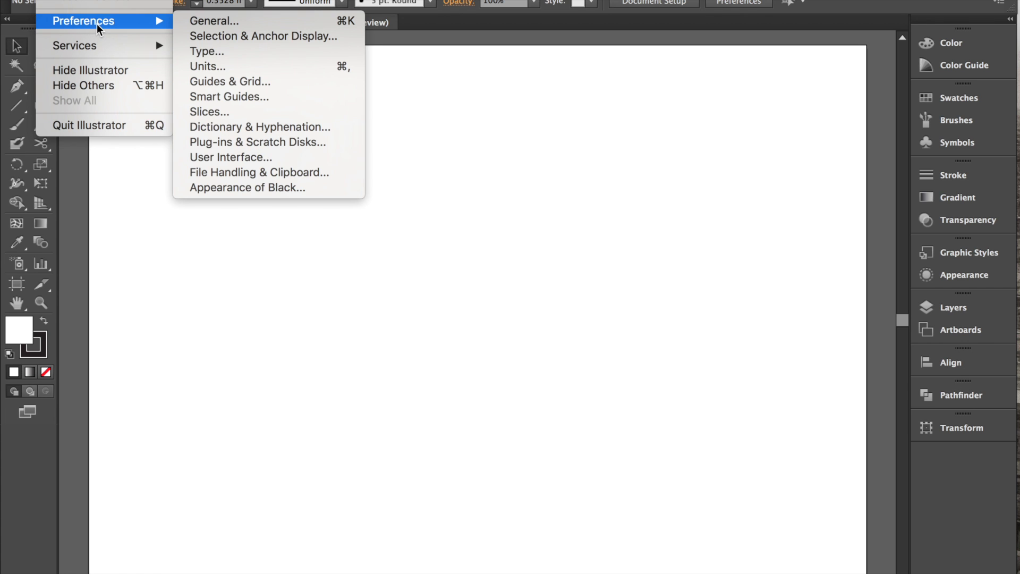
pyautogui.click(196, 23)
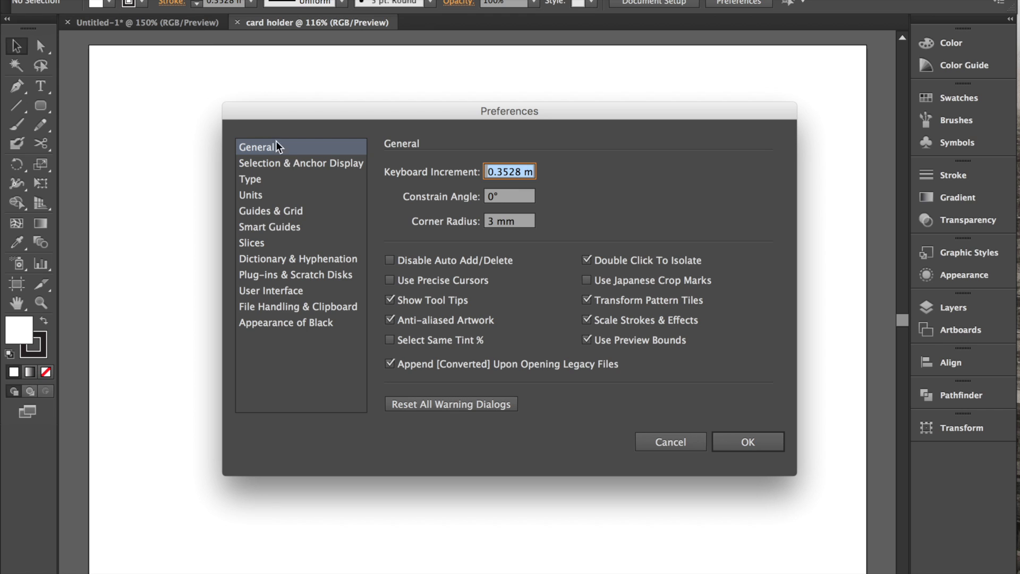
pyautogui.click(274, 196)
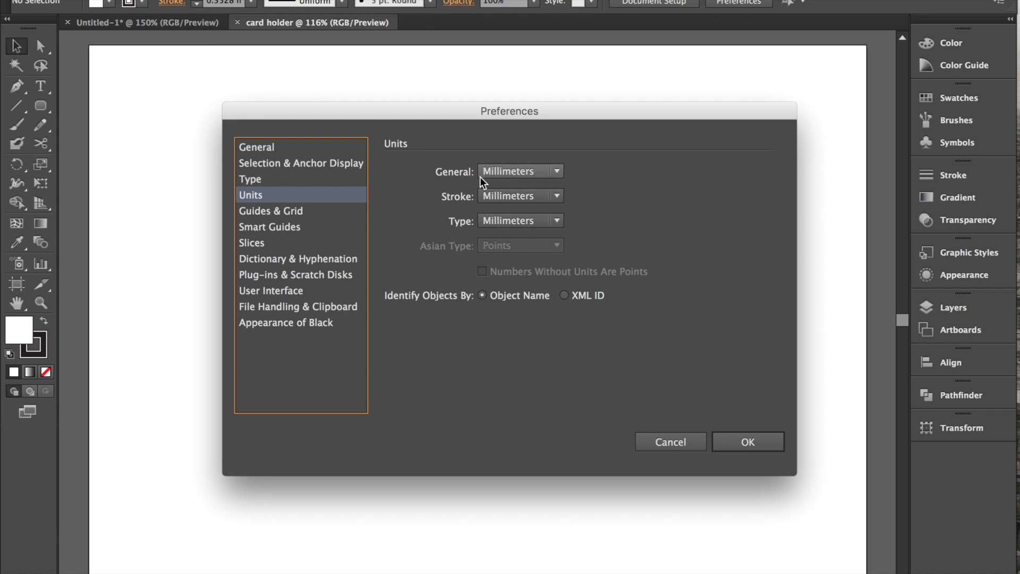
pyautogui.click(558, 171)
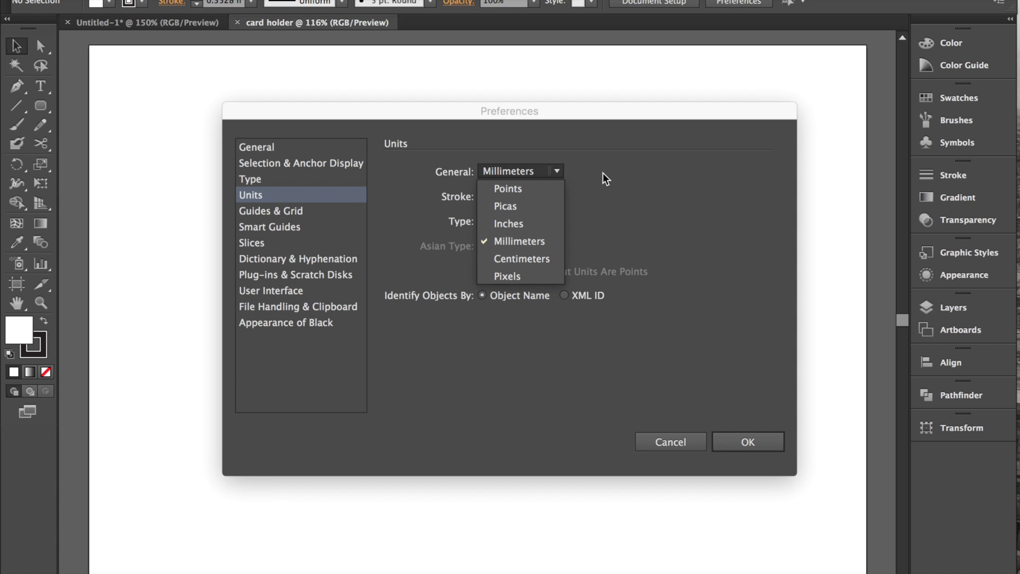
pyautogui.click(606, 221)
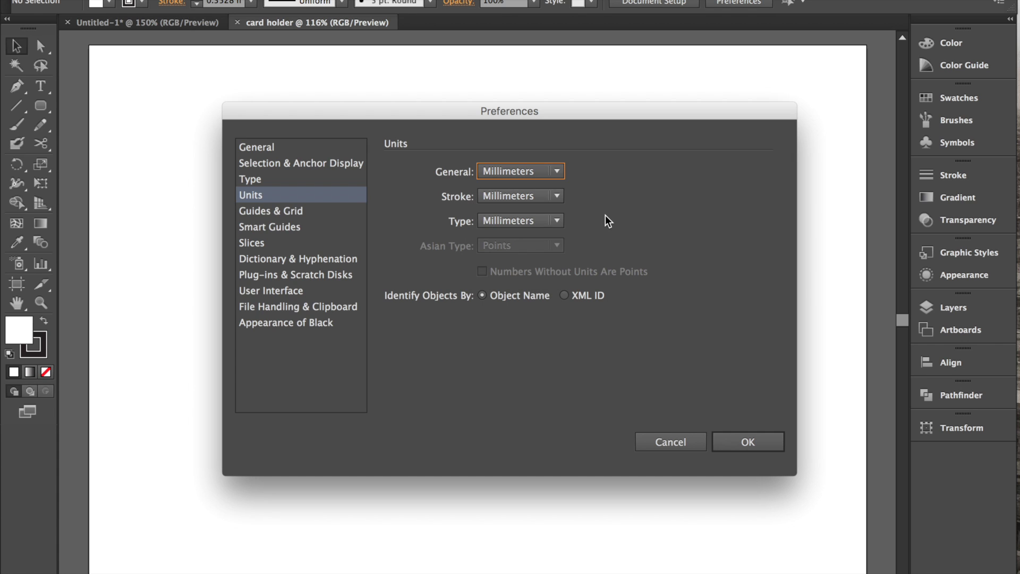
pyautogui.press('Return')
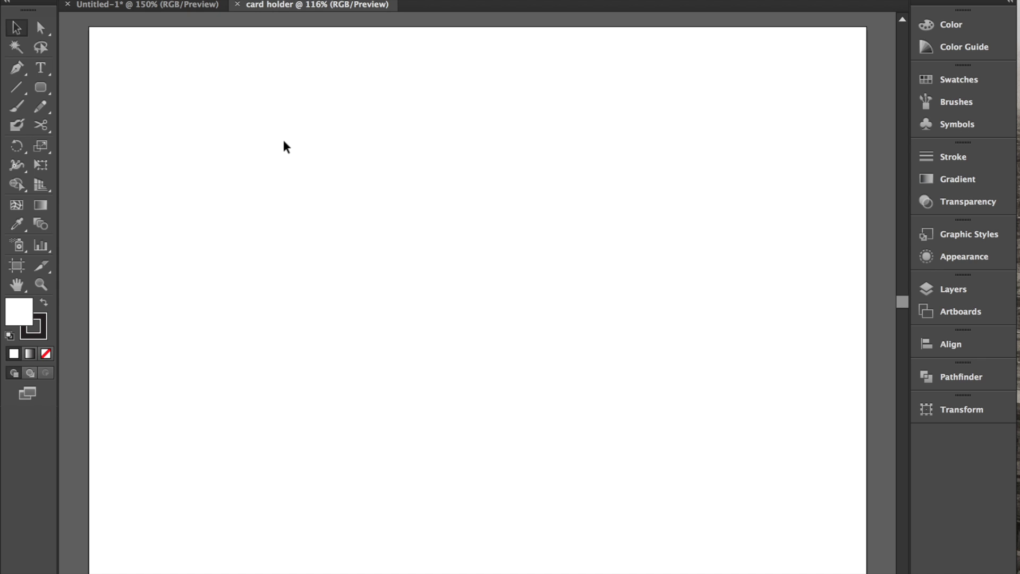
# Step: Create an 84 x 54 mm rounded rectangle with the Rounded Rectangle tool
pyautogui.press('m')
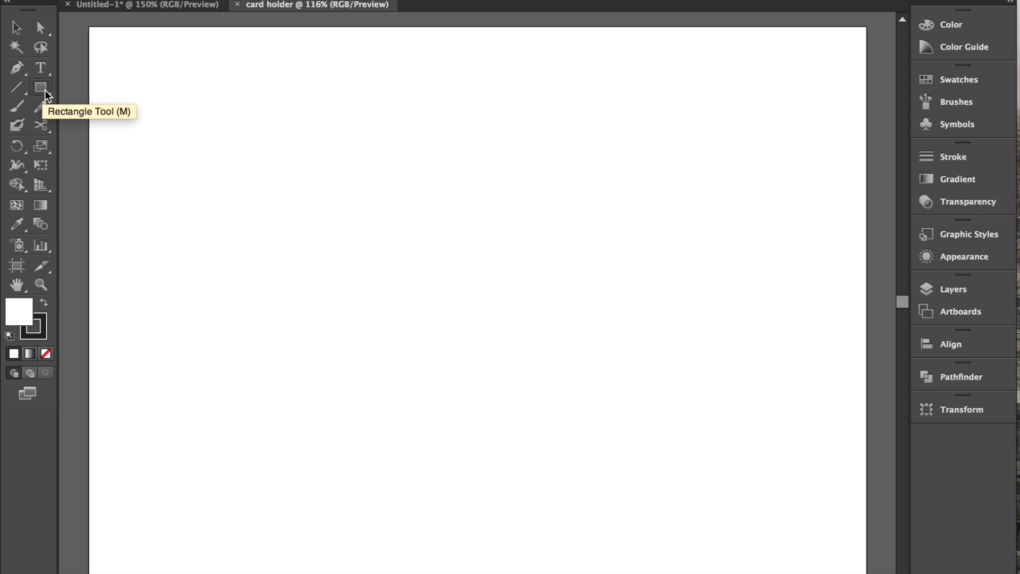
pyautogui.moveTo(45, 91); pyautogui.dragTo(76, 105)
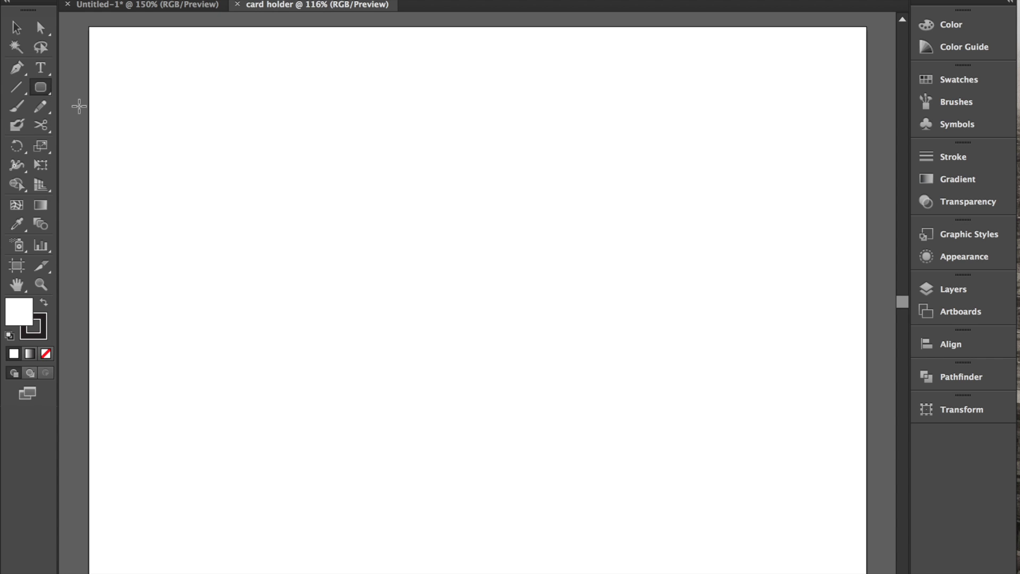
pyautogui.click(234, 135)
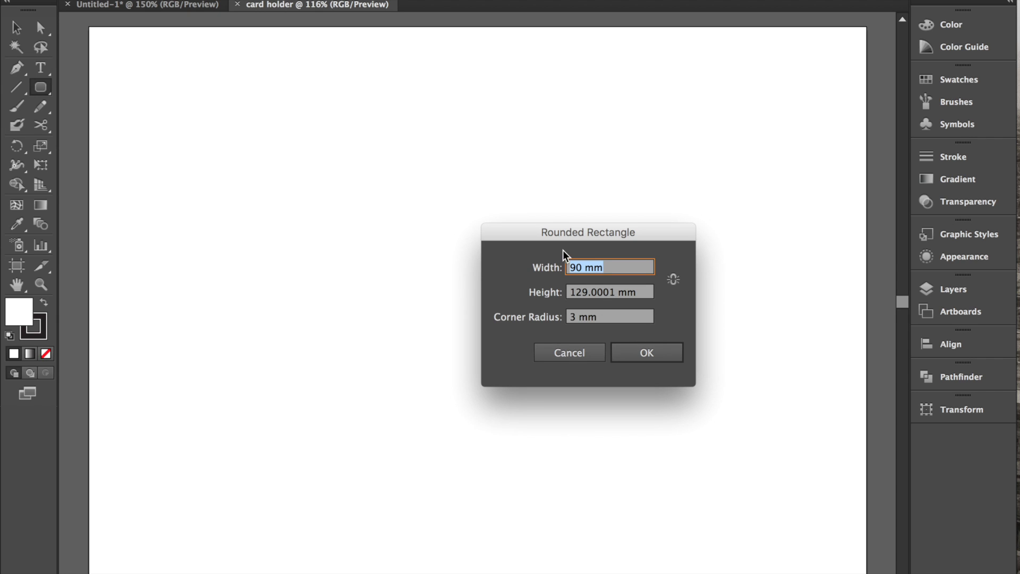
pyautogui.press('BackSpace')
pyautogui.write('84')
pyautogui.press('Tab')
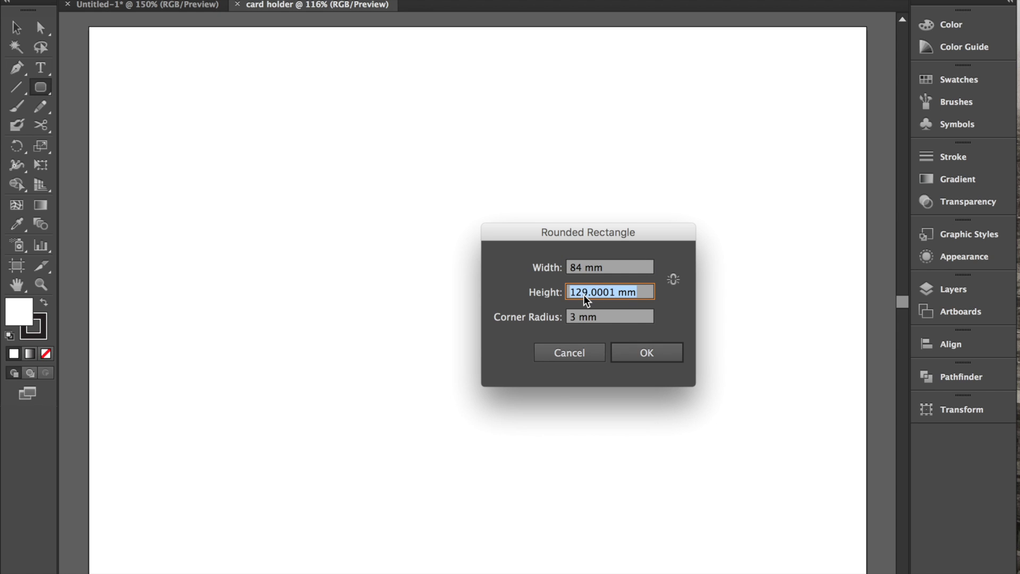
pyautogui.write('54')
pyautogui.press('Return')
# Step: Move the rounded rectangle up toward the top-left of the artboard
pyautogui.press('v')
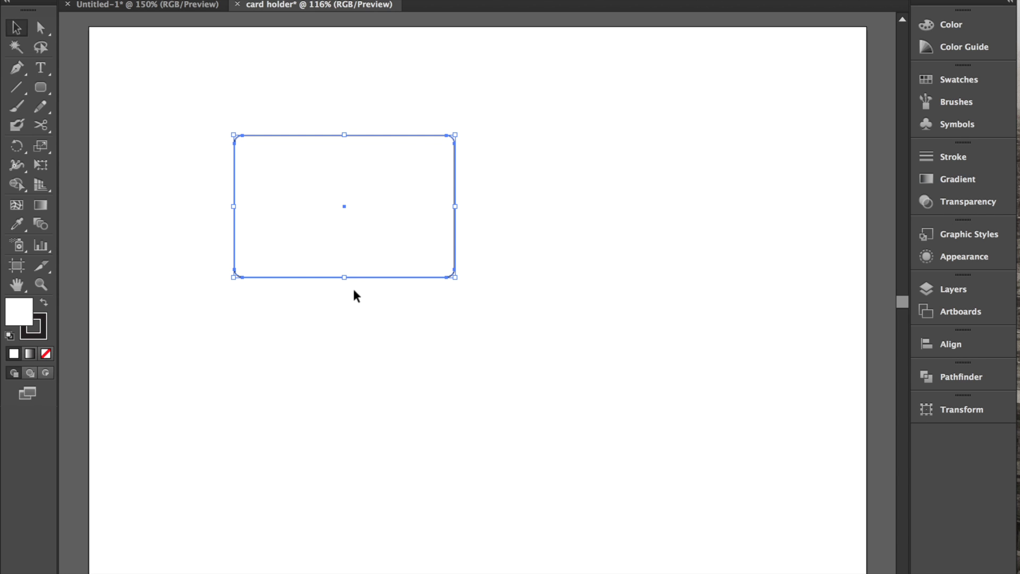
pyautogui.moveTo(361, 276); pyautogui.dragTo(364, 244)
pyautogui.click(315, 270)
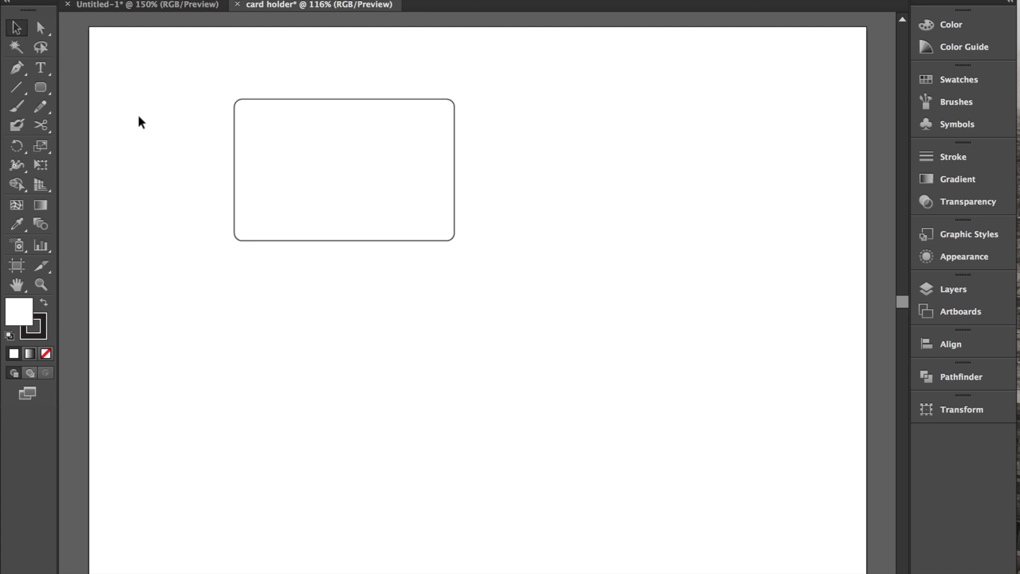
# Step: Add a 95 x 47 mm square-cornered rectangle, then select both rectangles together
pyautogui.press('m')
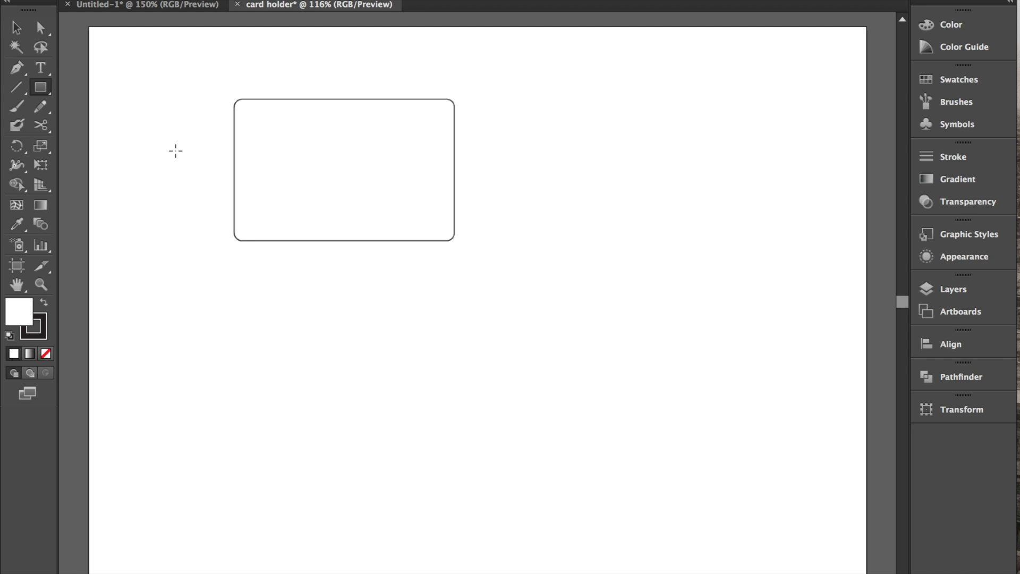
pyautogui.click(193, 151)
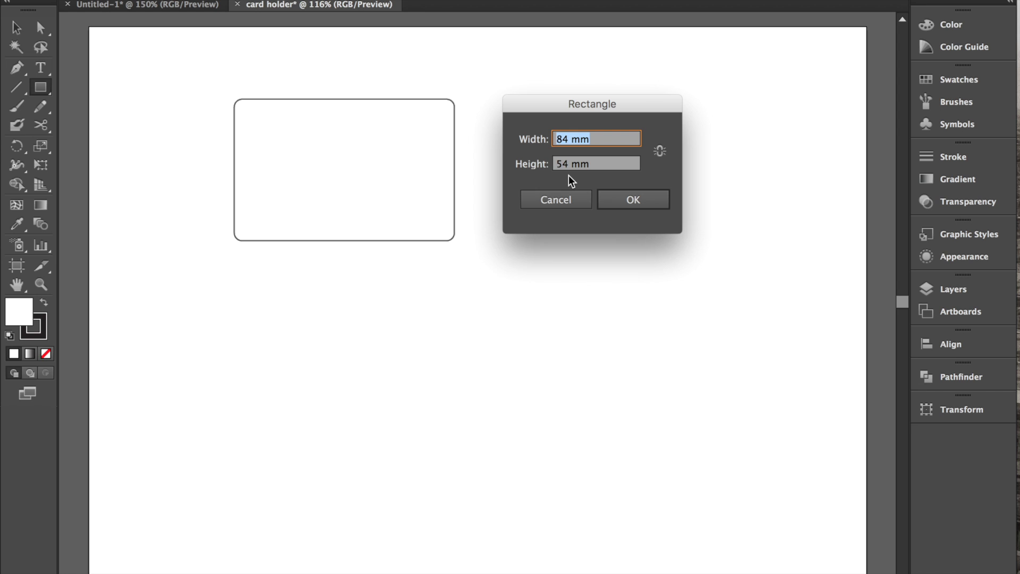
pyautogui.write('95')
pyautogui.click(566, 166)
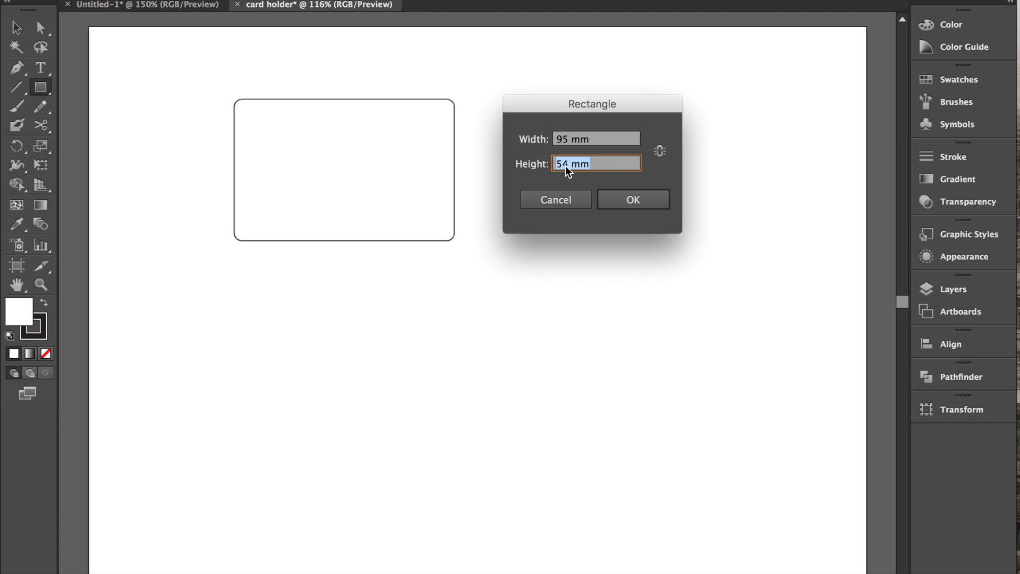
pyautogui.write('47')
pyautogui.press('Return')
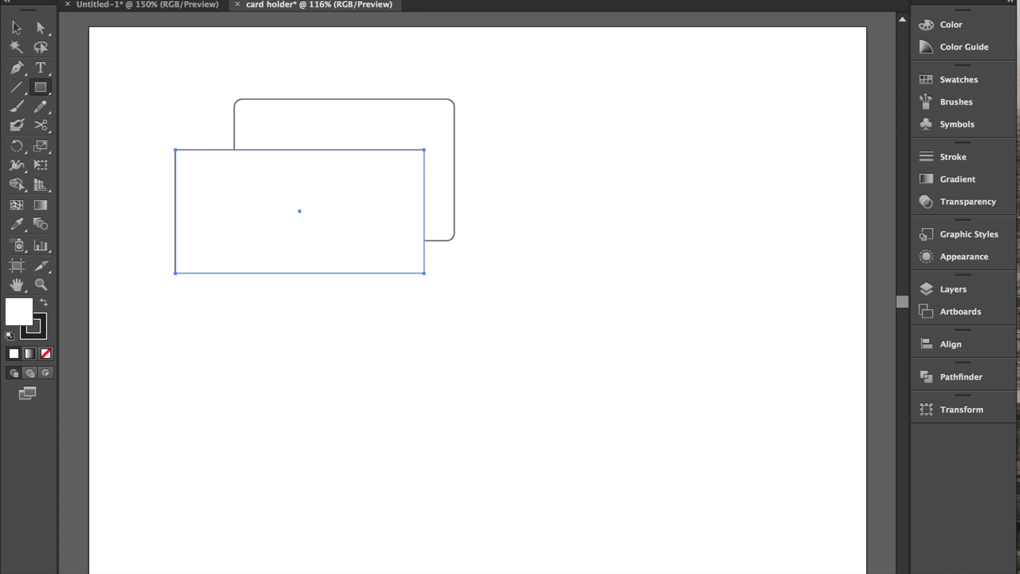
pyautogui.press('a')
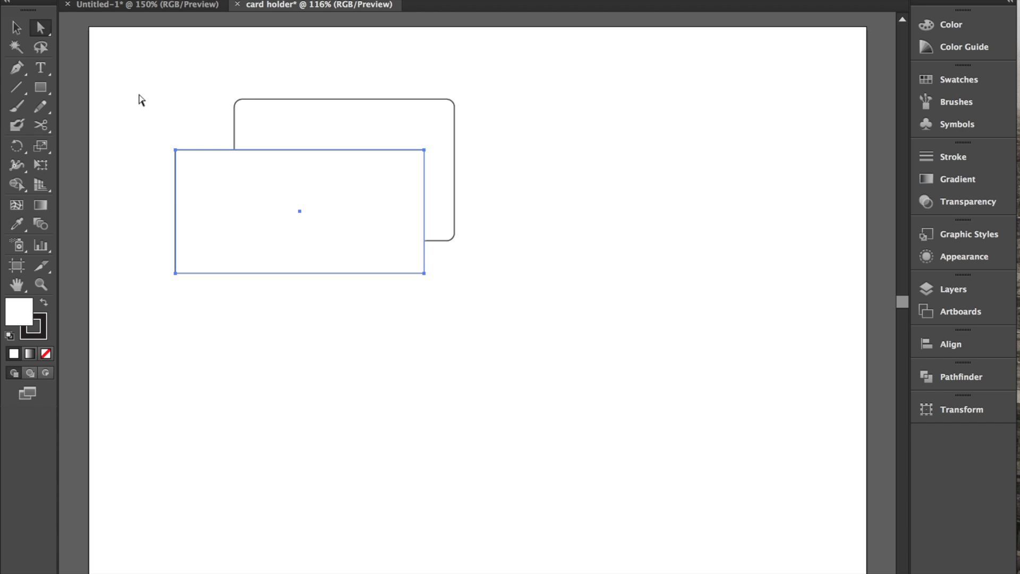
pyautogui.moveTo(138, 94); pyautogui.dragTo(637, 332)
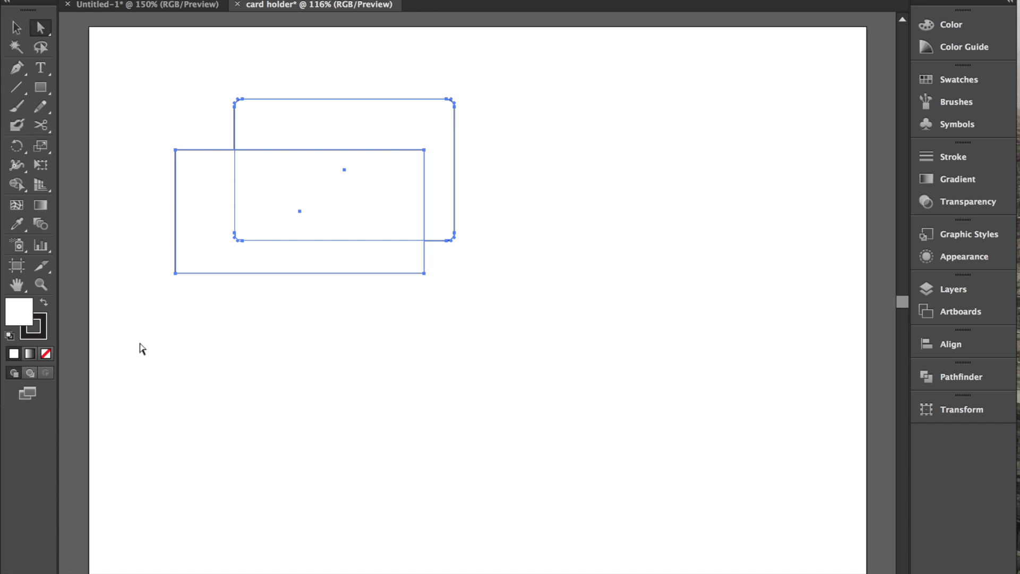
# Step: Set both shapes' fill to None and move the plain rectangle down below the rounded one
pyautogui.click(46, 353)
pyautogui.click(376, 334)
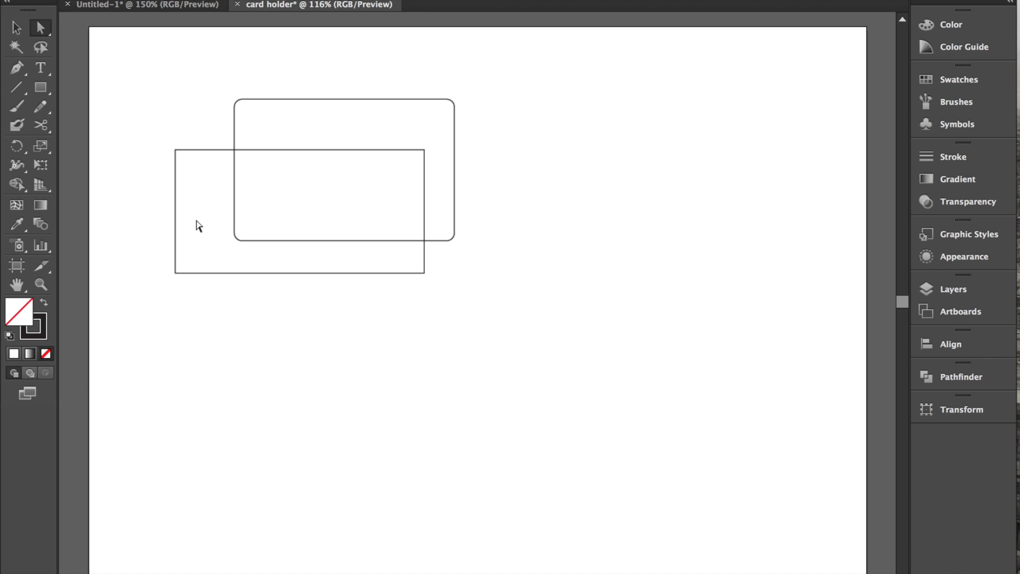
pyautogui.click(176, 174)
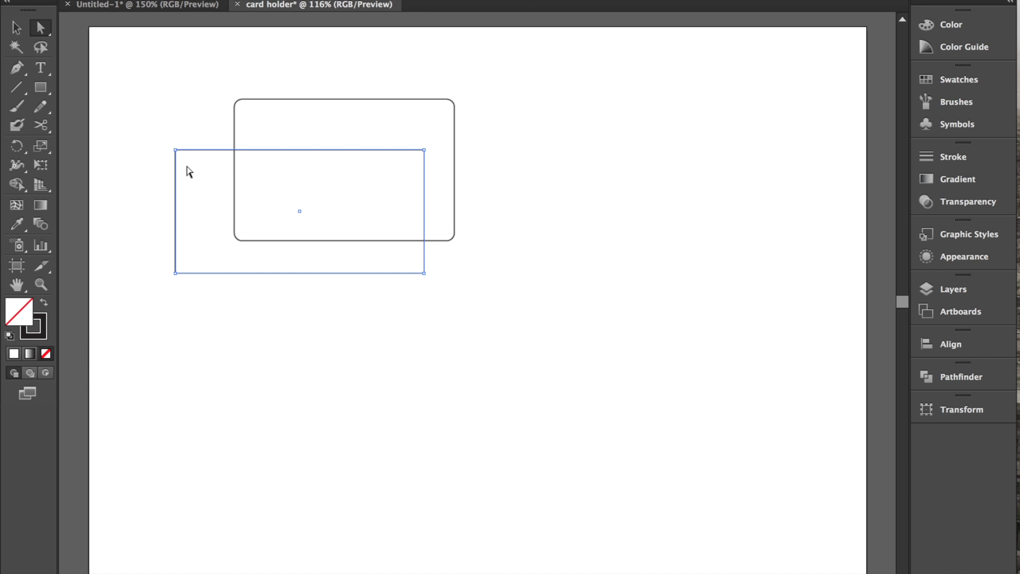
pyautogui.press('v')
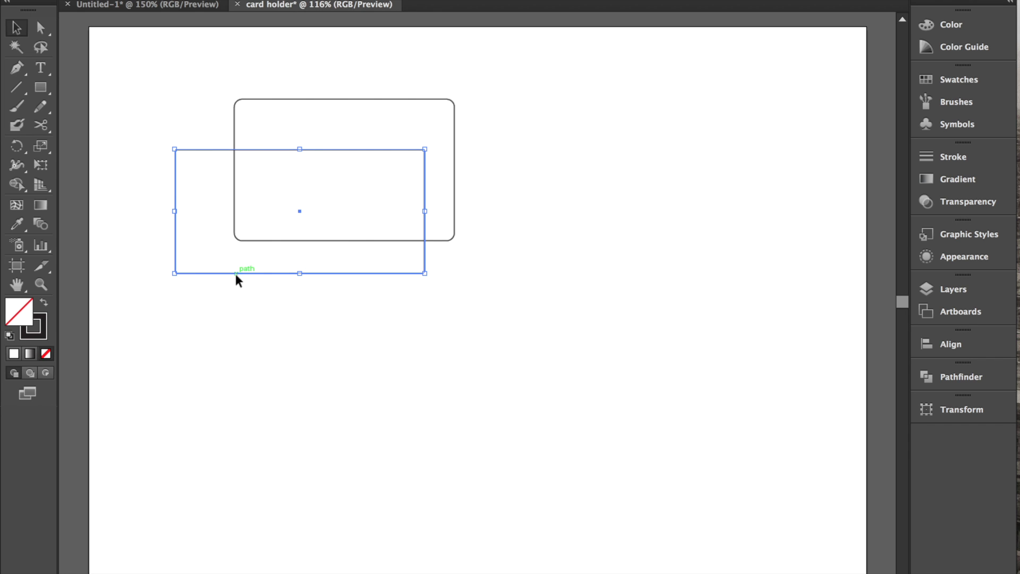
pyautogui.moveTo(236, 274); pyautogui.dragTo(316, 506)
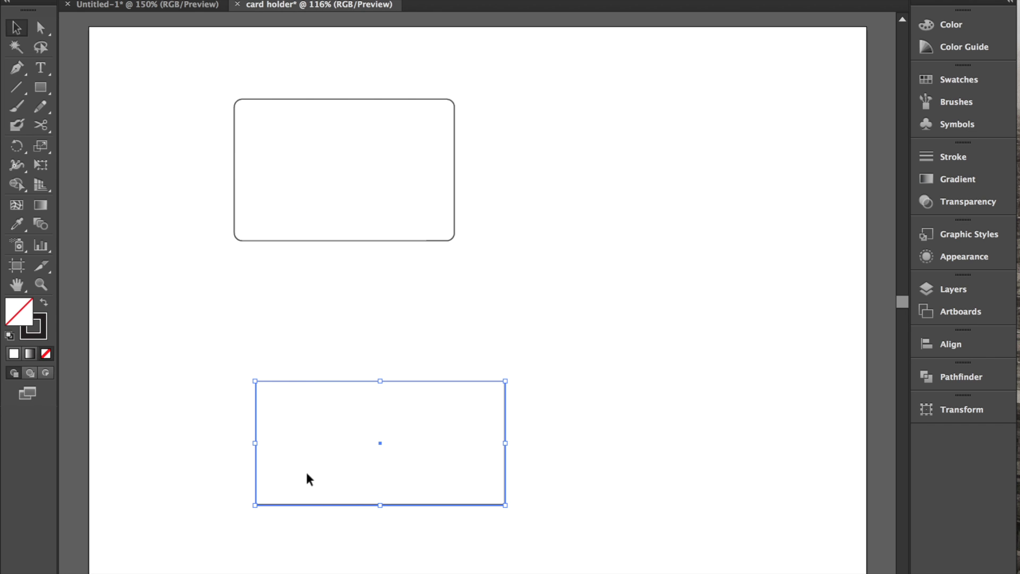
pyautogui.click(297, 360)
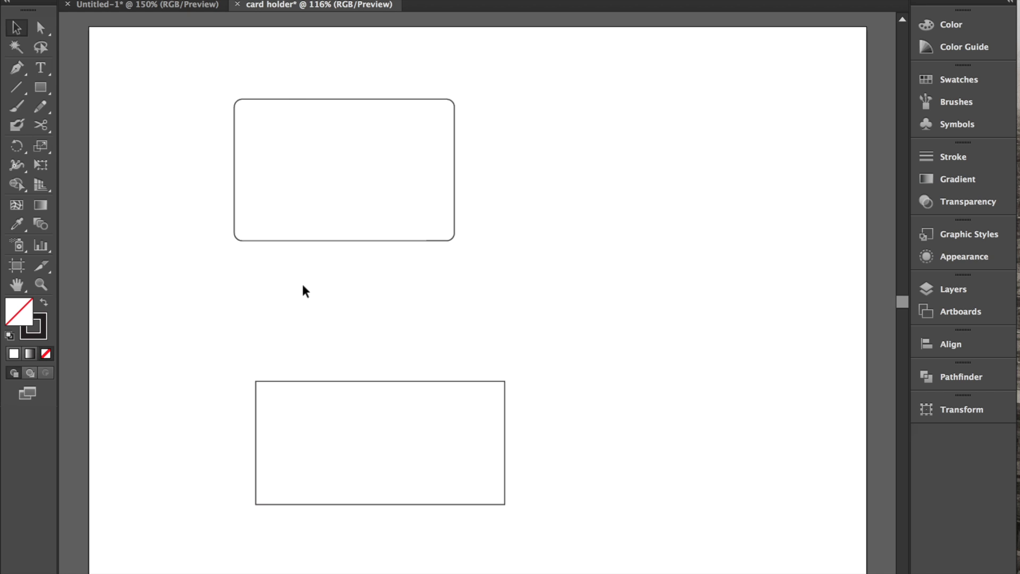
# Step: Draw a Pen curve from the rectangle's top-left corner dipping to a smooth low point mid-edge
pyautogui.press('p')
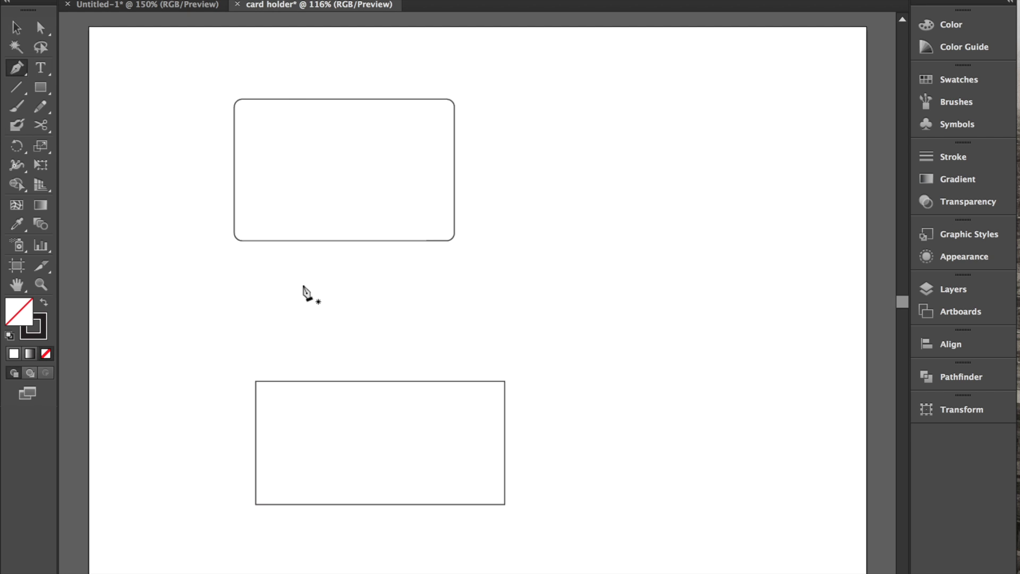
pyautogui.click(256, 382)
pyautogui.click(315, 381)
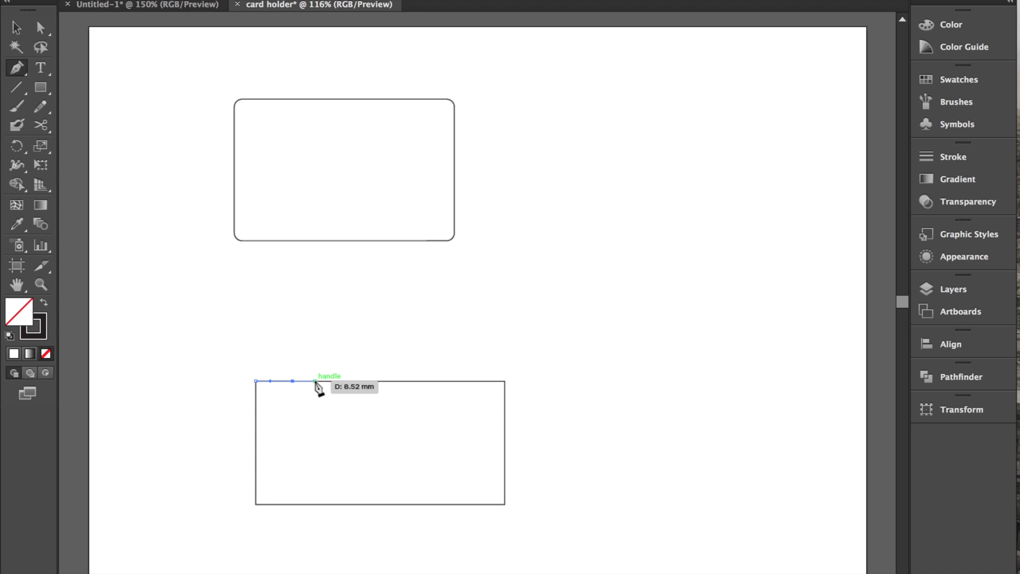
pyautogui.click(380, 413)
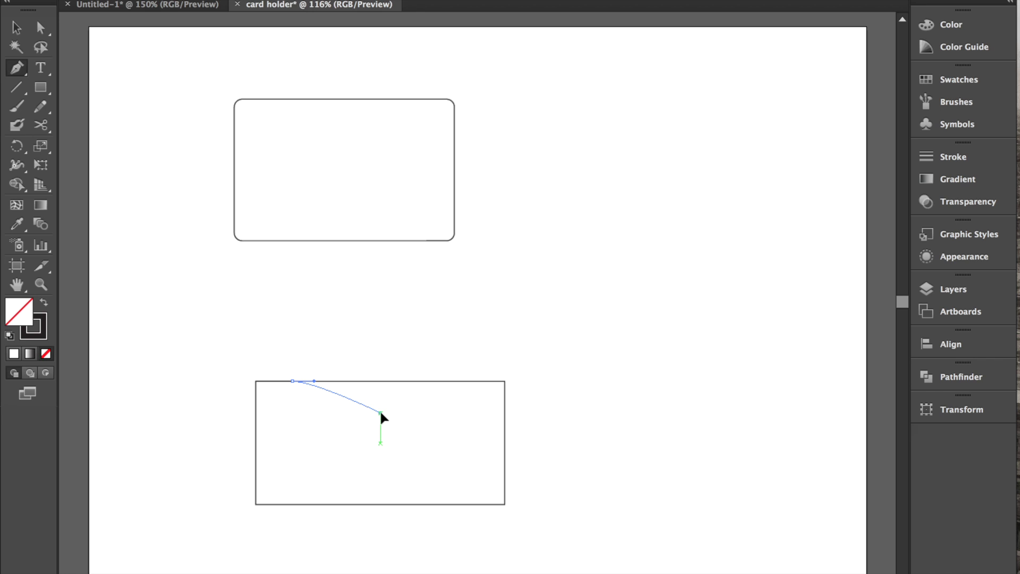
pyautogui.moveTo(386, 414); pyautogui.dragTo(429, 414)
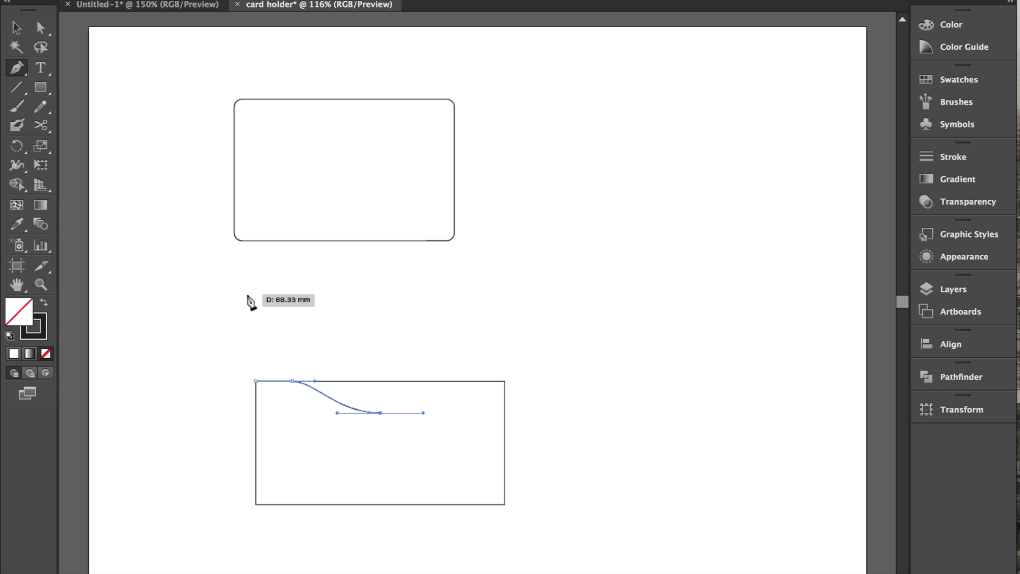
# Step: Fine-tune the curve's upper anchor and place a copy to the right of the pocket
pyautogui.press('a')
pyautogui.click(294, 382)
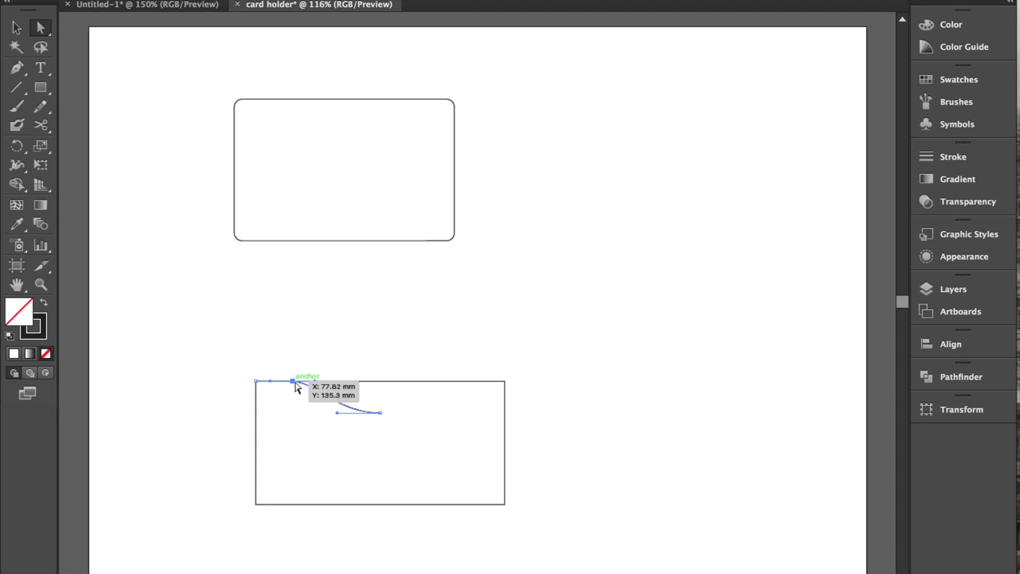
pyautogui.moveTo(296, 387); pyautogui.dragTo(296, 386)
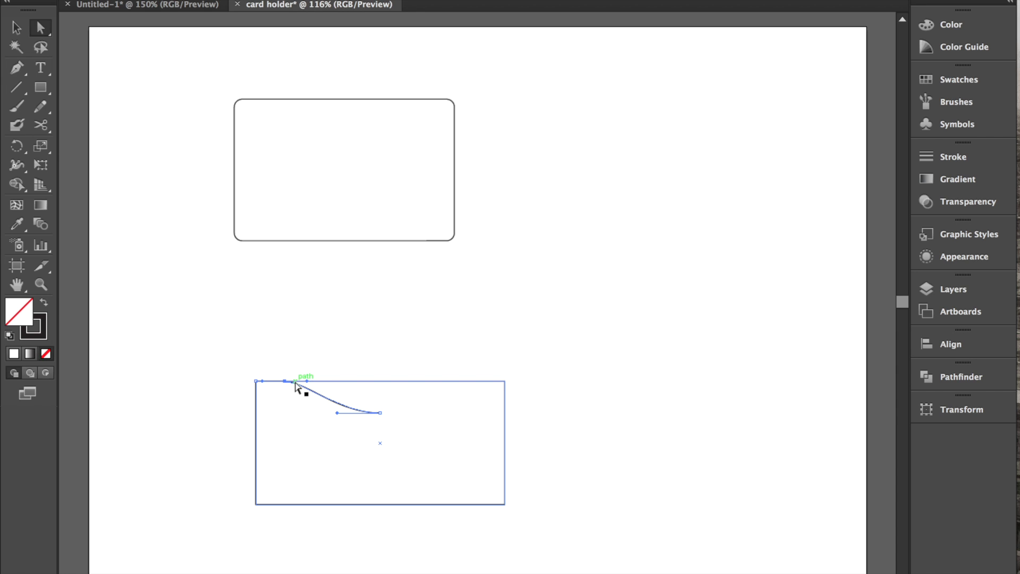
pyautogui.press('v')
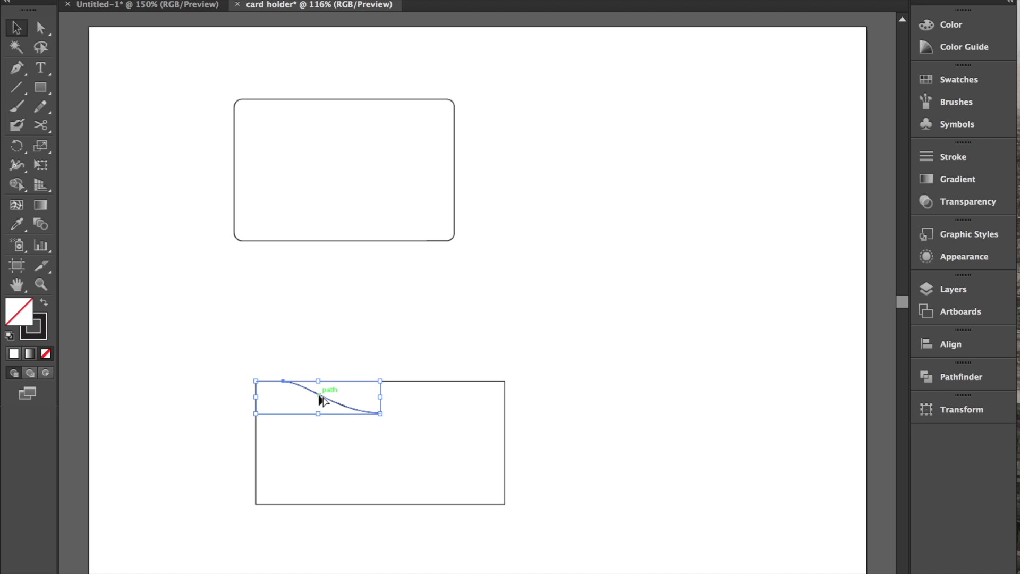
pyautogui.moveTo(318, 394); pyautogui.dragTo(522, 344)
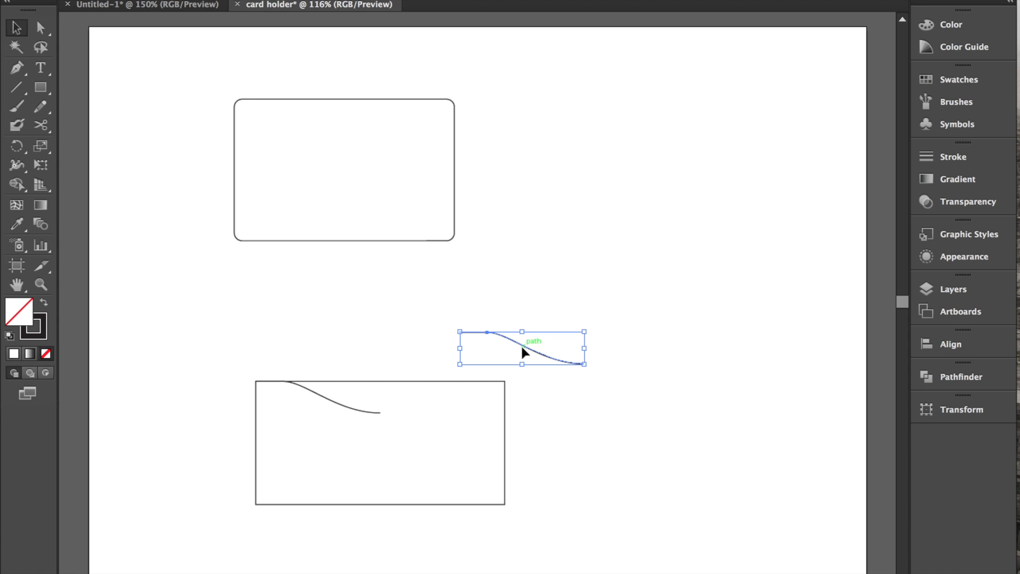
# Step: Reflect the copied curve across the vertical axis and move it to the original's low point
pyautogui.rightClick(521, 348)
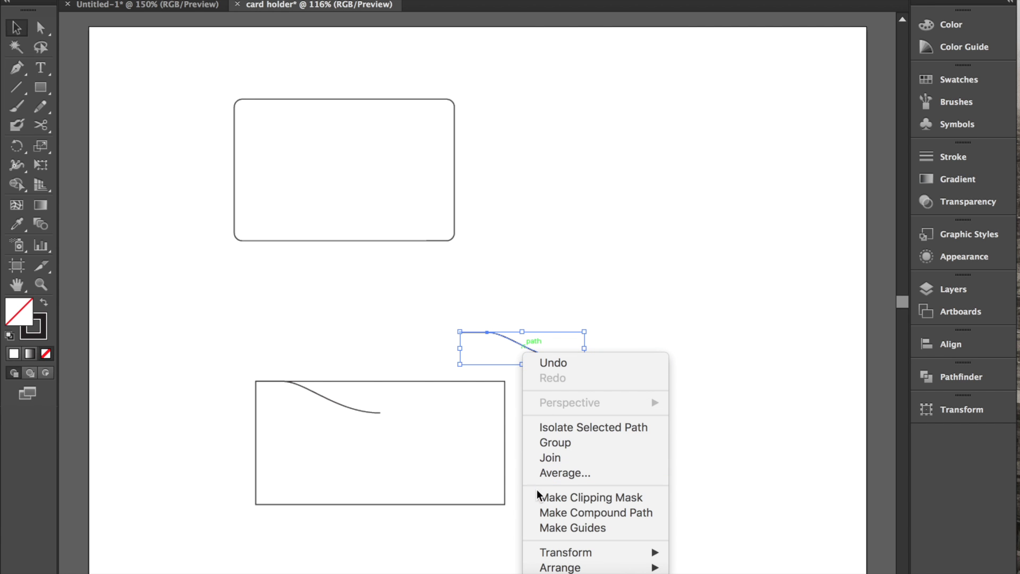
pyautogui.moveTo(549, 550)
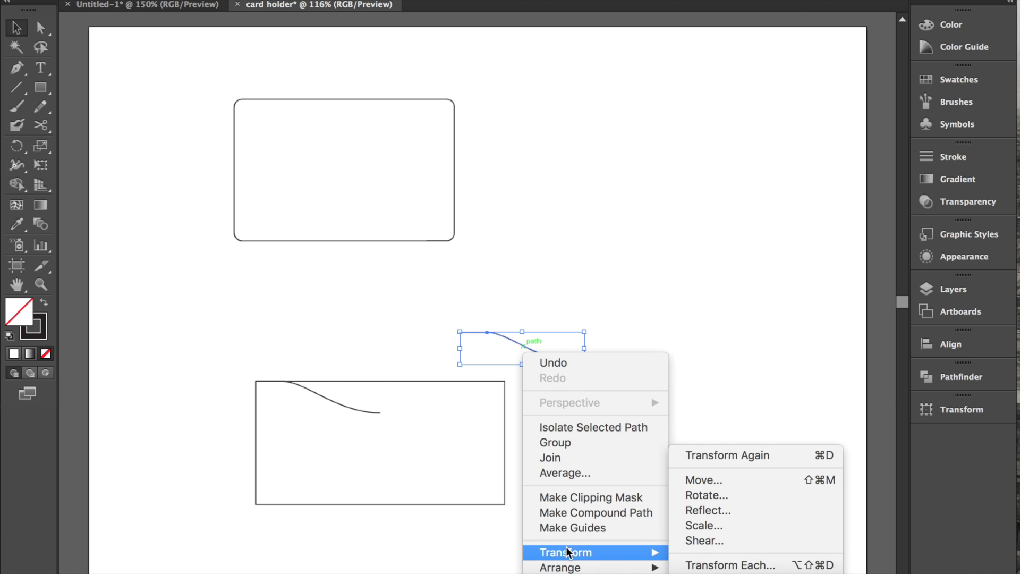
pyautogui.click(718, 510)
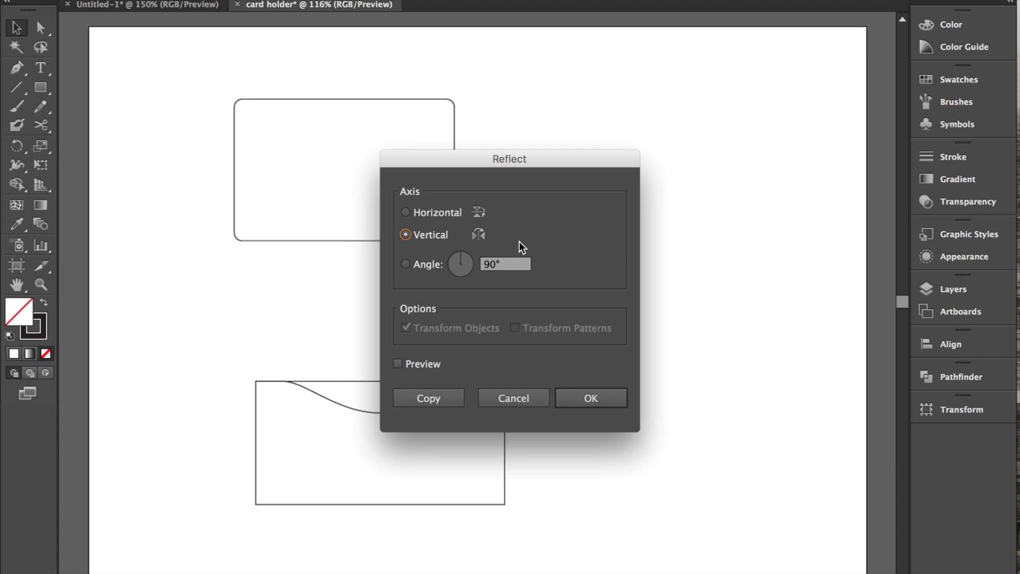
pyautogui.click(573, 393)
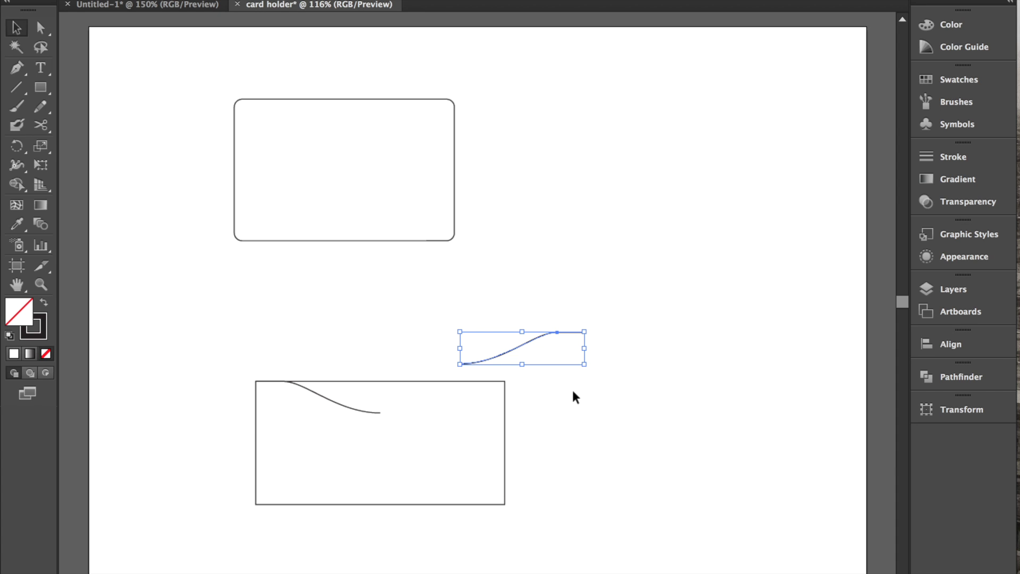
pyautogui.press('a')
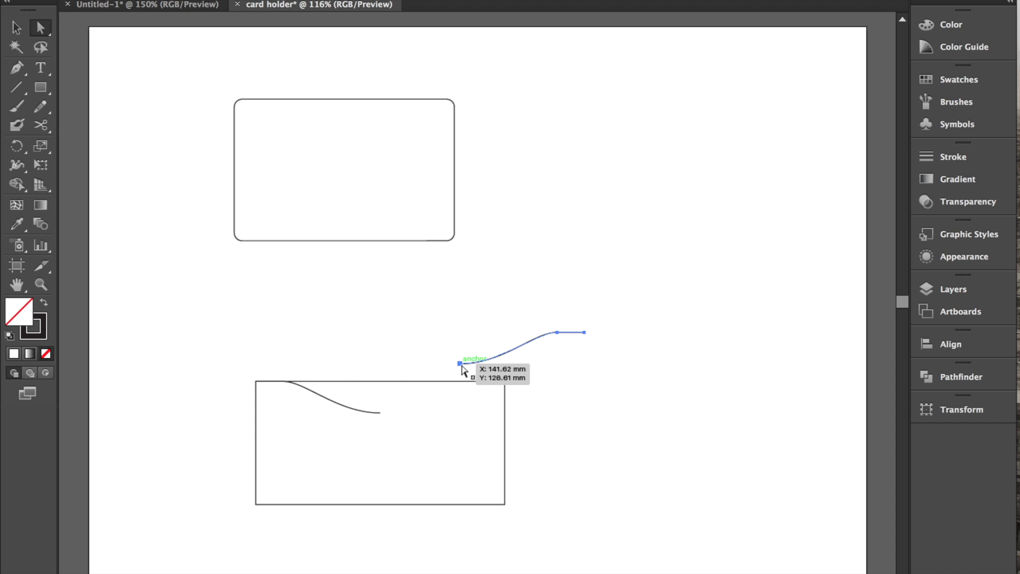
pyautogui.moveTo(460, 366); pyautogui.dragTo(383, 415)
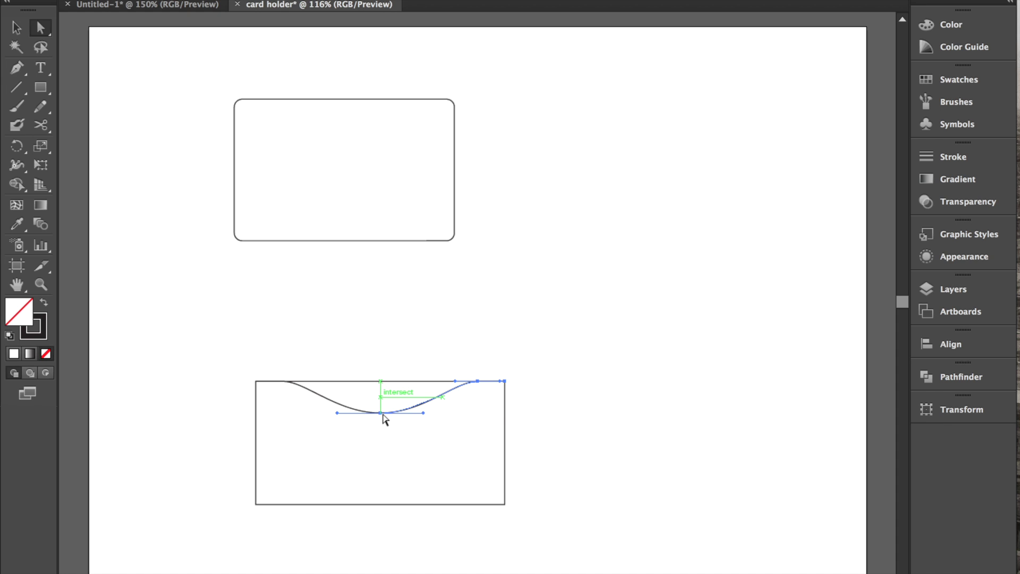
# Step: Align the two curves at their shared bottom anchor and nudge the wave into a smooth dip
pyautogui.press('v')
pyautogui.click(391, 420)
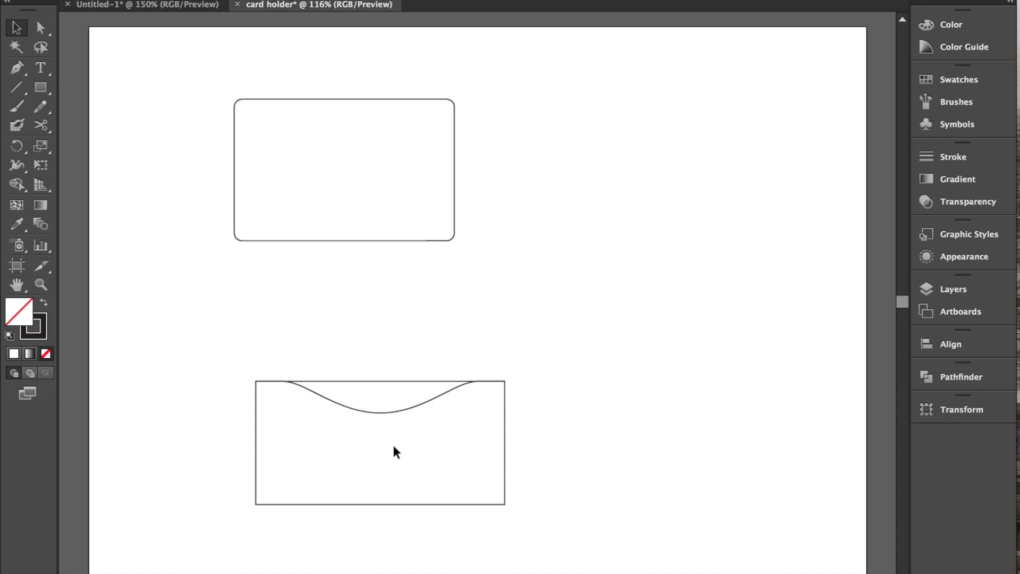
pyautogui.press('a')
pyautogui.moveTo(393, 449); pyautogui.dragTo(369, 408)
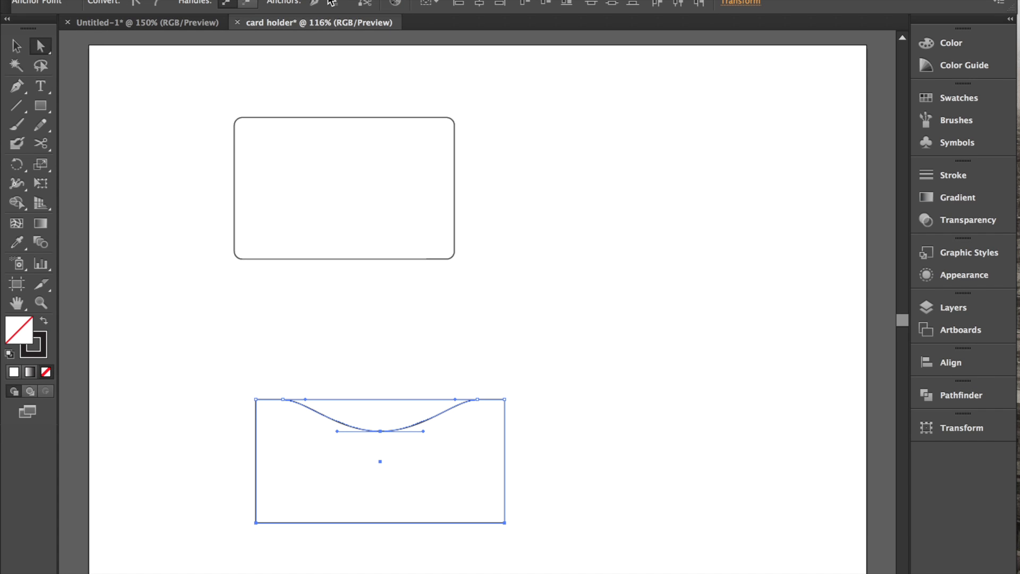
pyautogui.click(378, 367)
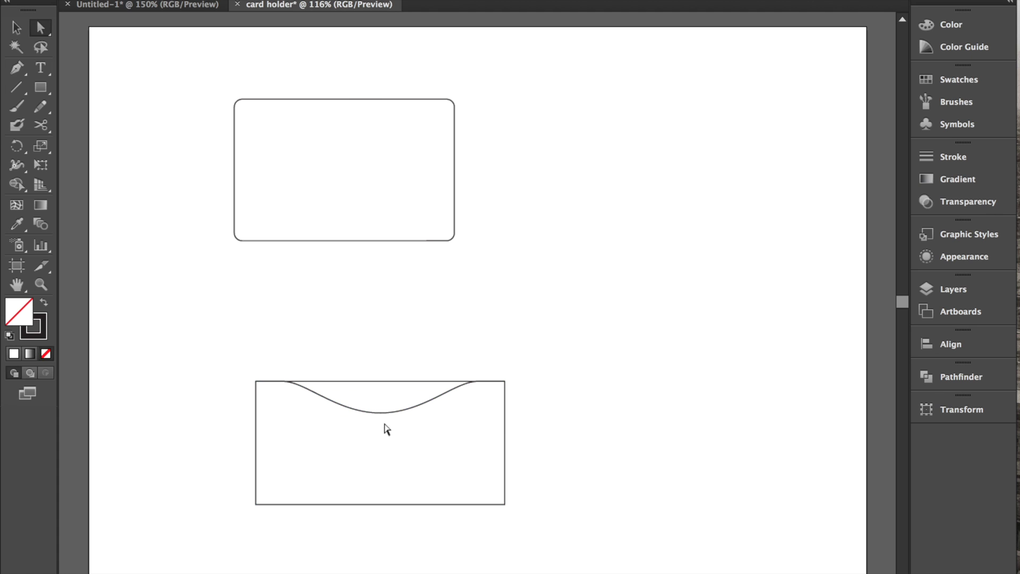
pyautogui.click(375, 410)
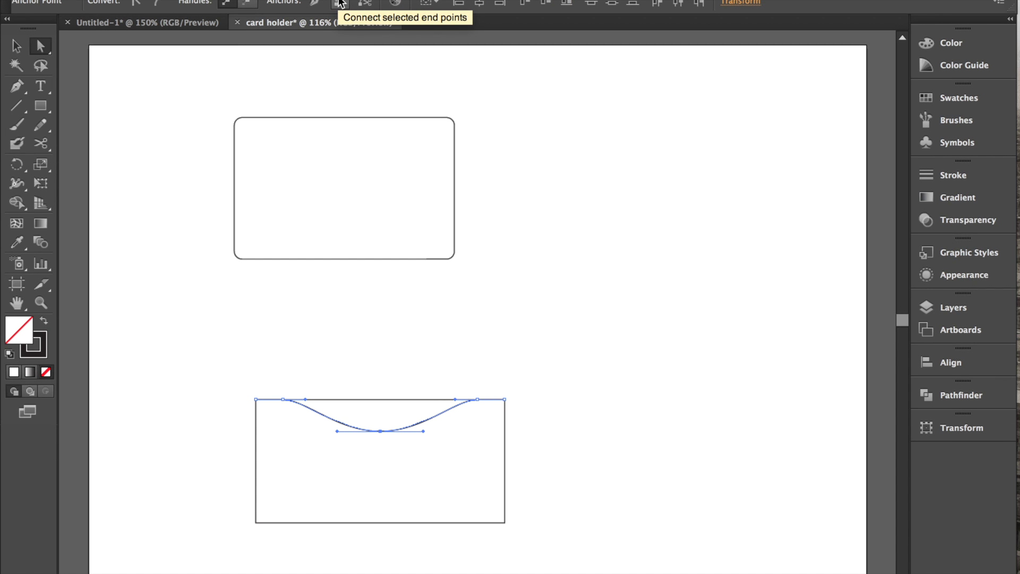
pyautogui.press('v')
pyautogui.click(398, 420)
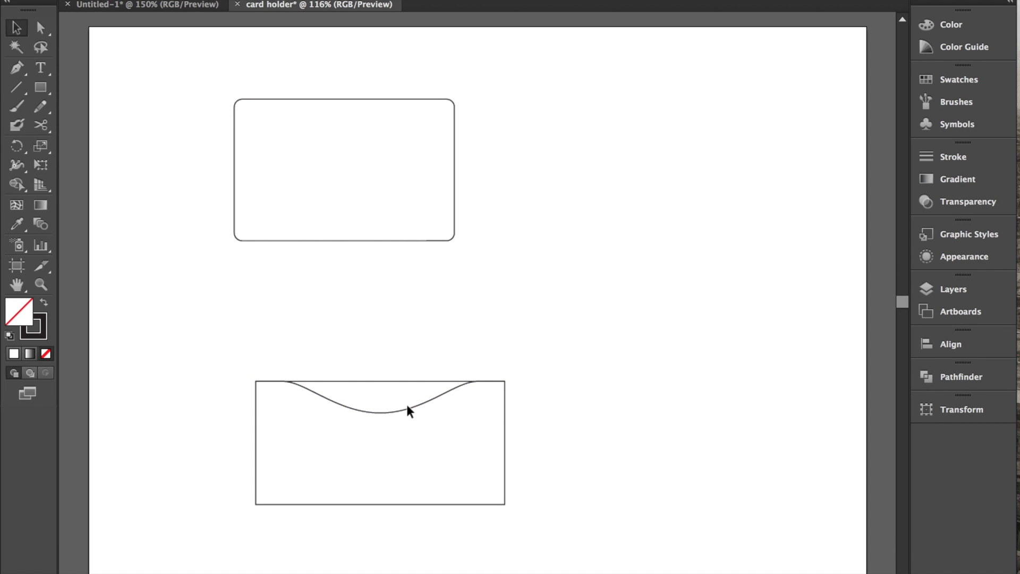
pyautogui.press('a')
pyautogui.moveTo(408, 406)
pyautogui.mouseDown()
pyautogui.moveTo(404, 364)
pyautogui.moveTo(358, 378)
pyautogui.moveTo(405, 387)
pyautogui.moveTo(398, 406)
pyautogui.mouseUp()
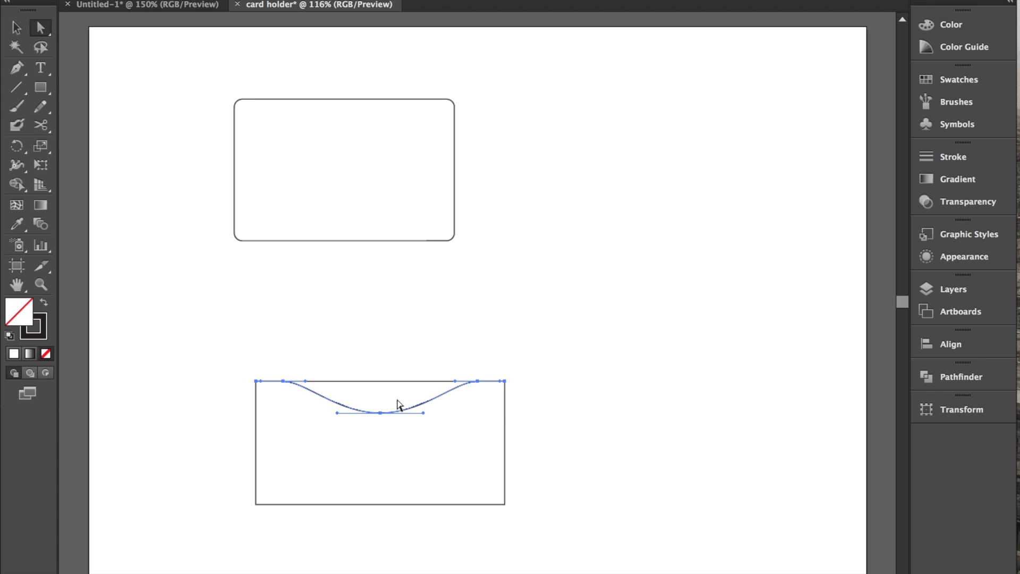
pyautogui.click(355, 344)
# Step: Divide the rectangle along the wave with Pathfinder and delete the top sliver
pyautogui.press('v')
pyautogui.moveTo(215, 360); pyautogui.dragTo(727, 513)
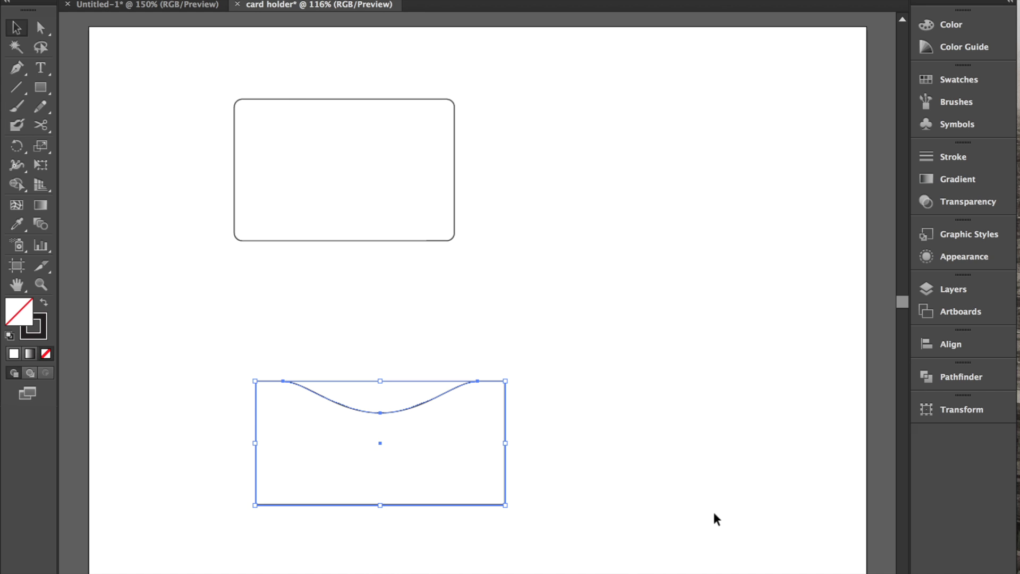
pyautogui.click(948, 376)
pyautogui.click(735, 440)
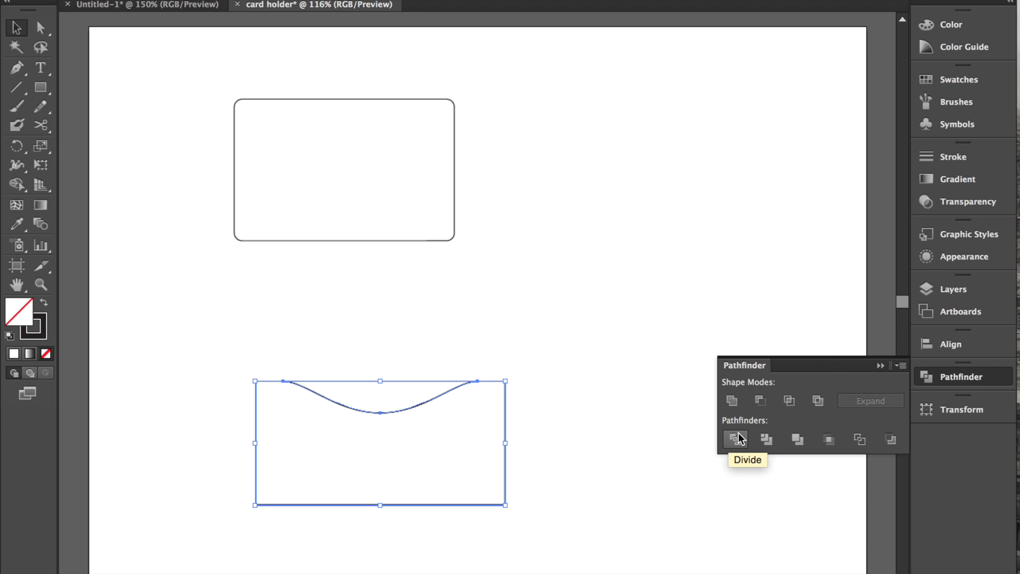
pyautogui.click(551, 439)
pyautogui.click(420, 377)
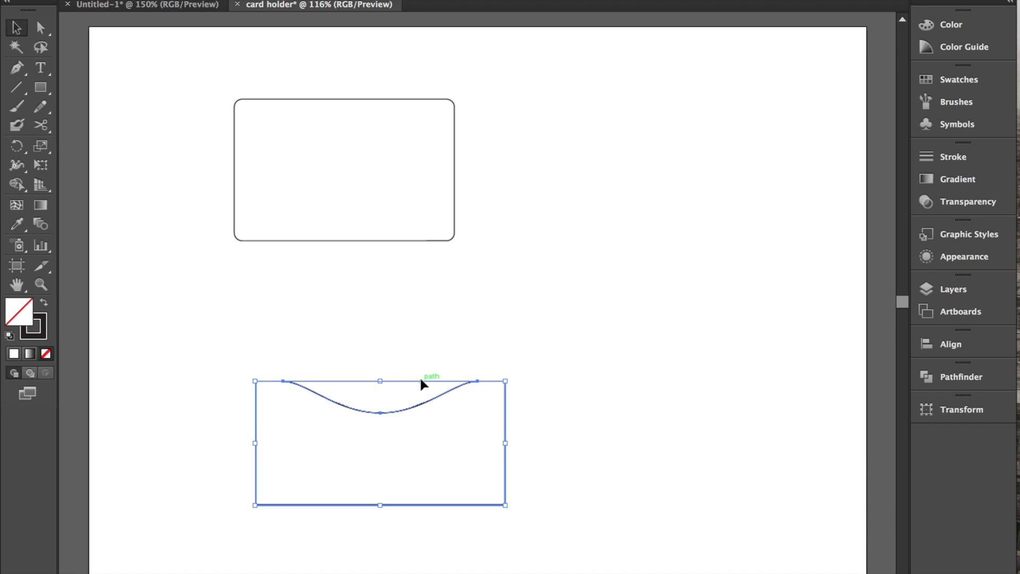
pyautogui.doubleClick(420, 381)
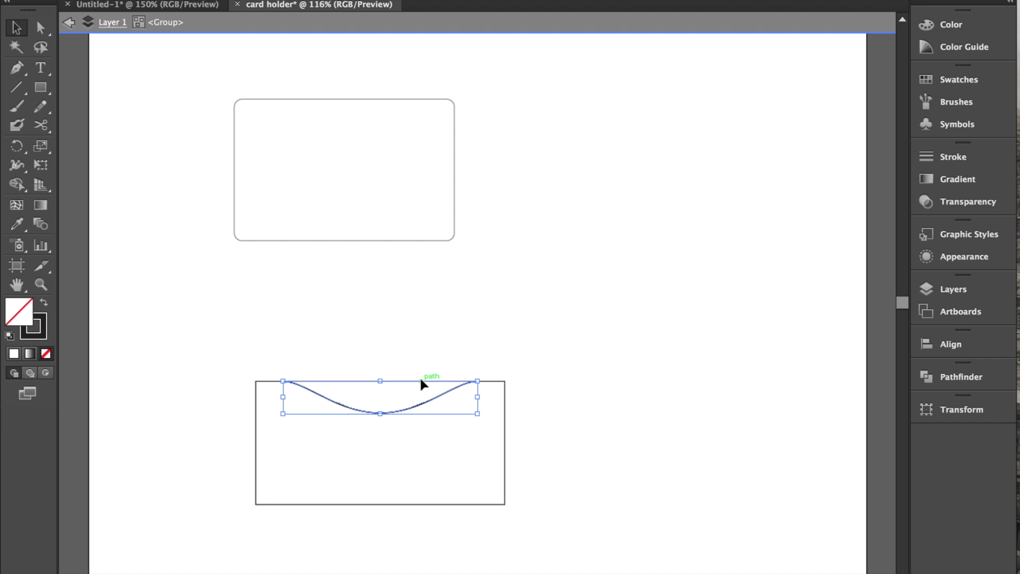
pyautogui.click(420, 379)
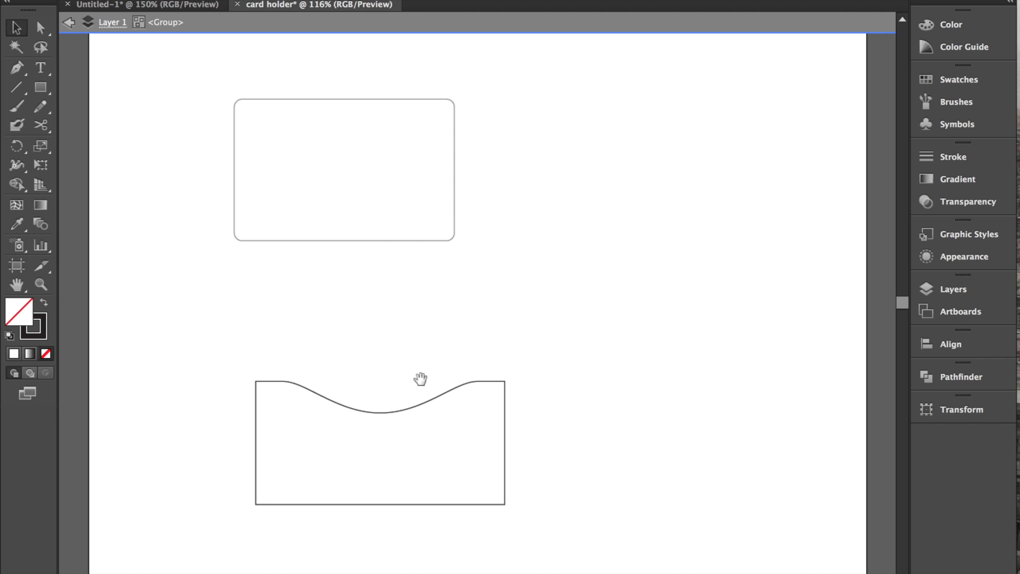
pyautogui.doubleClick(394, 350)
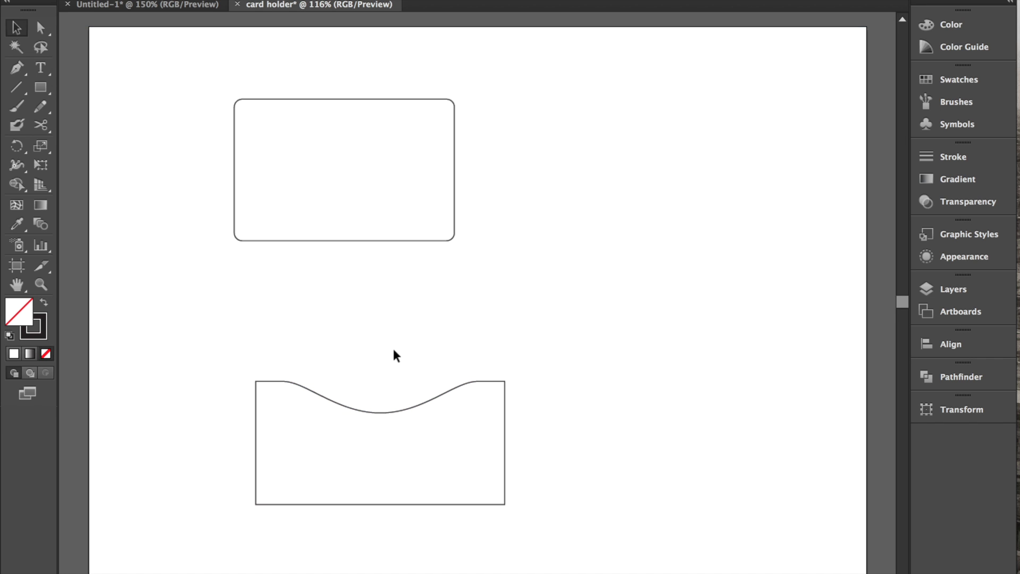
# Step: Move the wavy-topped pocket shape to the right
pyautogui.moveTo(226, 367); pyautogui.dragTo(638, 557)
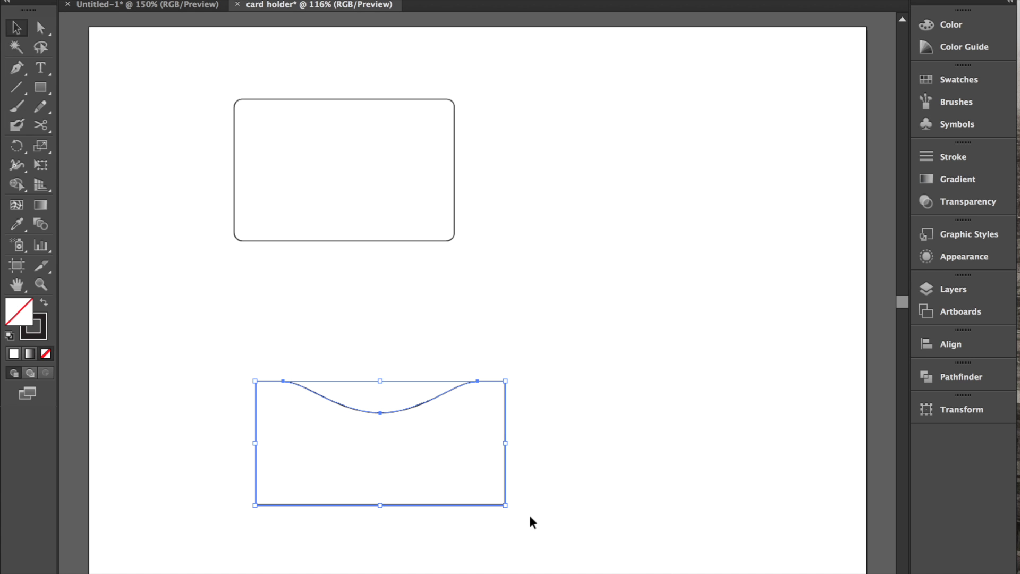
pyautogui.moveTo(439, 505)
pyautogui.mouseDown()
pyautogui.moveTo(511, 479)
pyautogui.moveTo(643, 460)
pyautogui.moveTo(677, 430)
pyautogui.moveTo(665, 396)
pyautogui.moveTo(689, 452)
pyautogui.mouseUp()
pyautogui.click(661, 501)
# Step: Draw a rounded rectangle over the lower part of the pocket shape
pyautogui.hscroll(3, 663, 506)
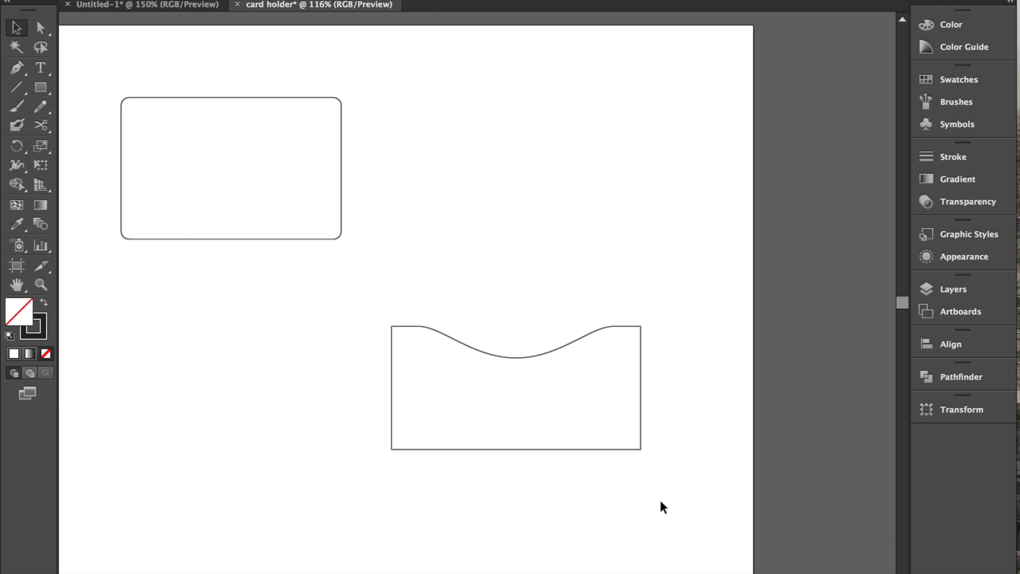
pyautogui.scroll(5, 663, 507)
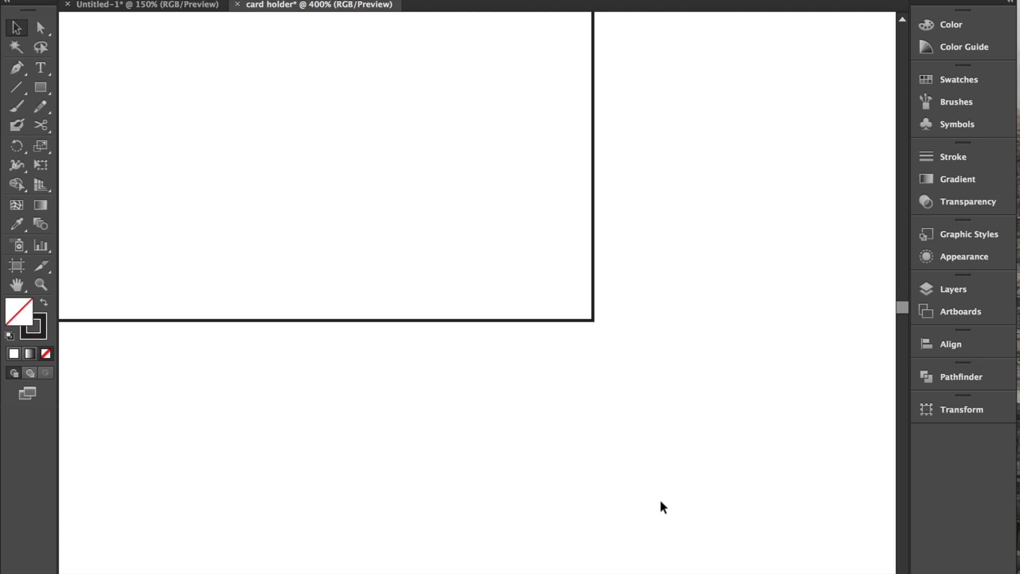
pyautogui.scroll(-3, 576, 312)
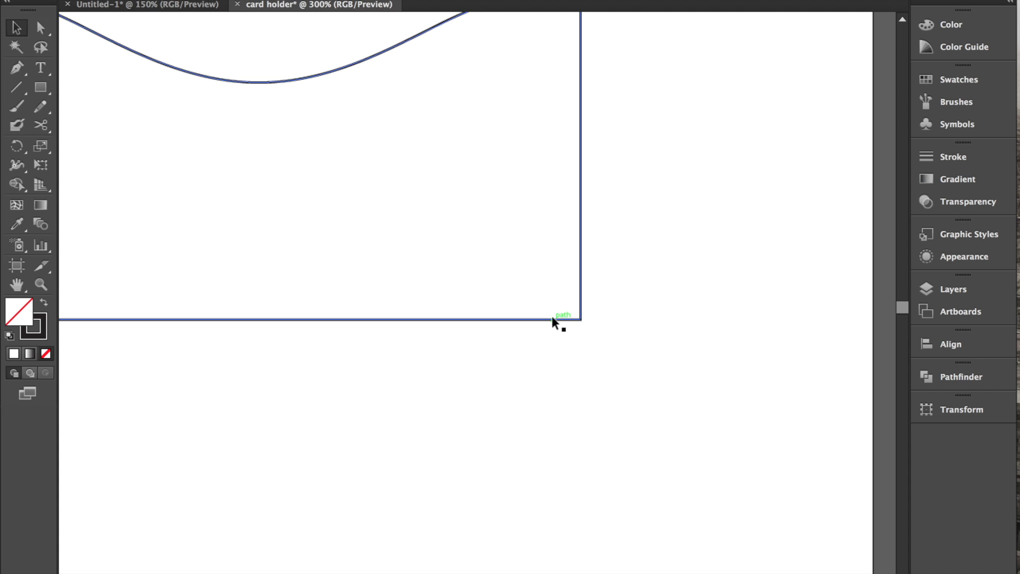
pyautogui.hscroll(-3, 552, 318)
pyautogui.hscroll(-3, 550, 313)
pyautogui.scroll(3, 550, 314)
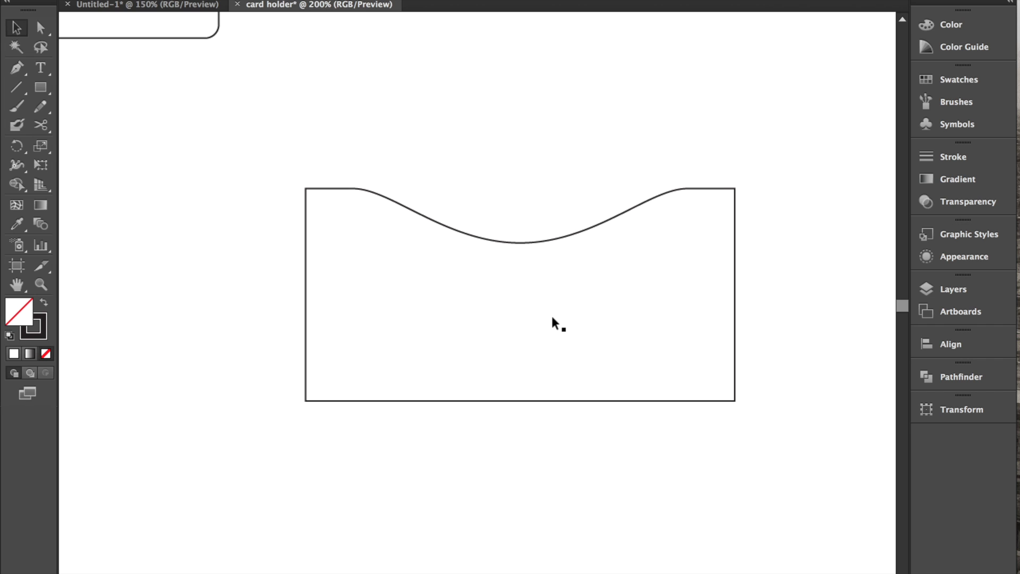
pyautogui.moveTo(45, 94); pyautogui.dragTo(82, 100)
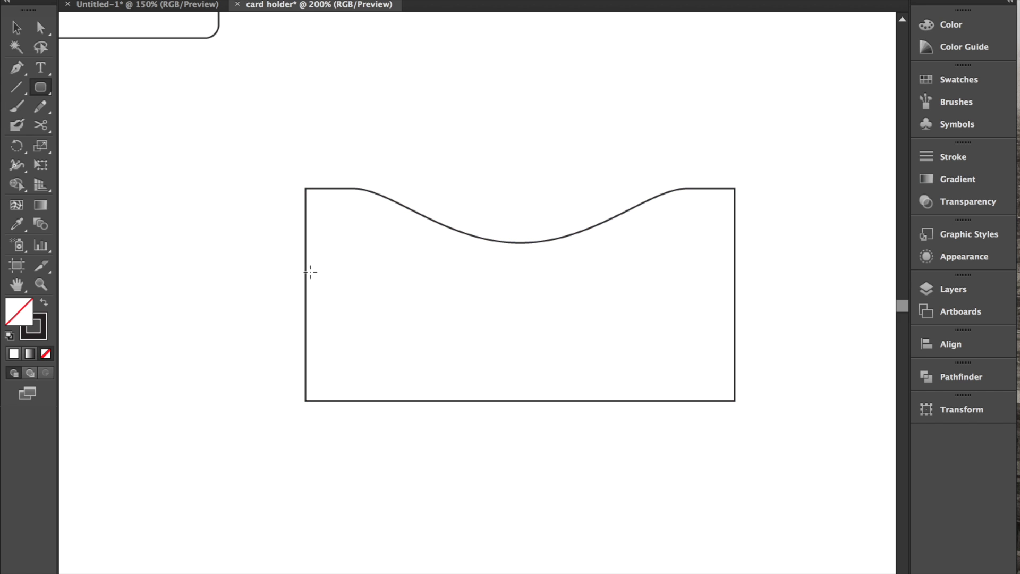
pyautogui.click(323, 270)
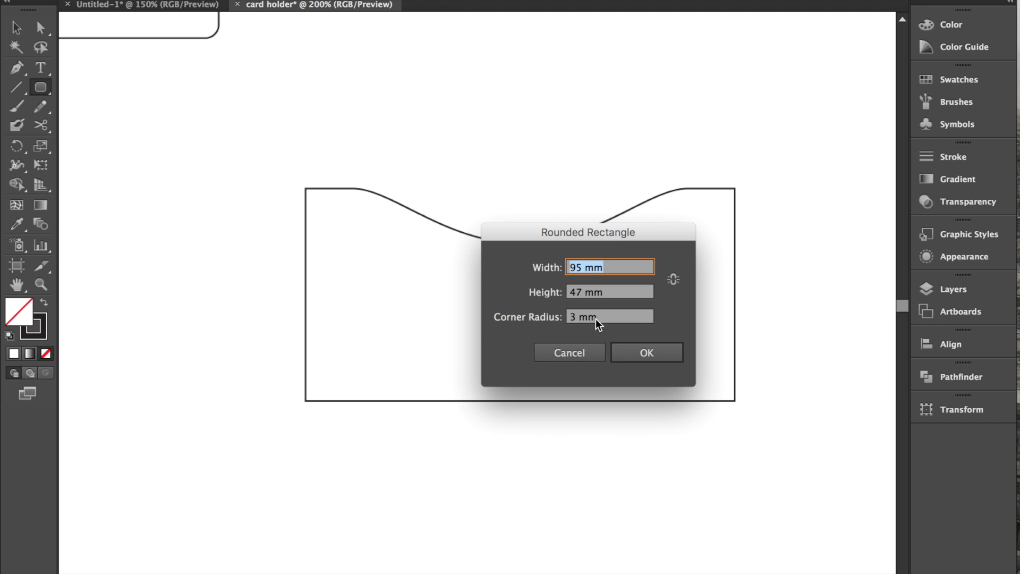
pyautogui.press('Escape')
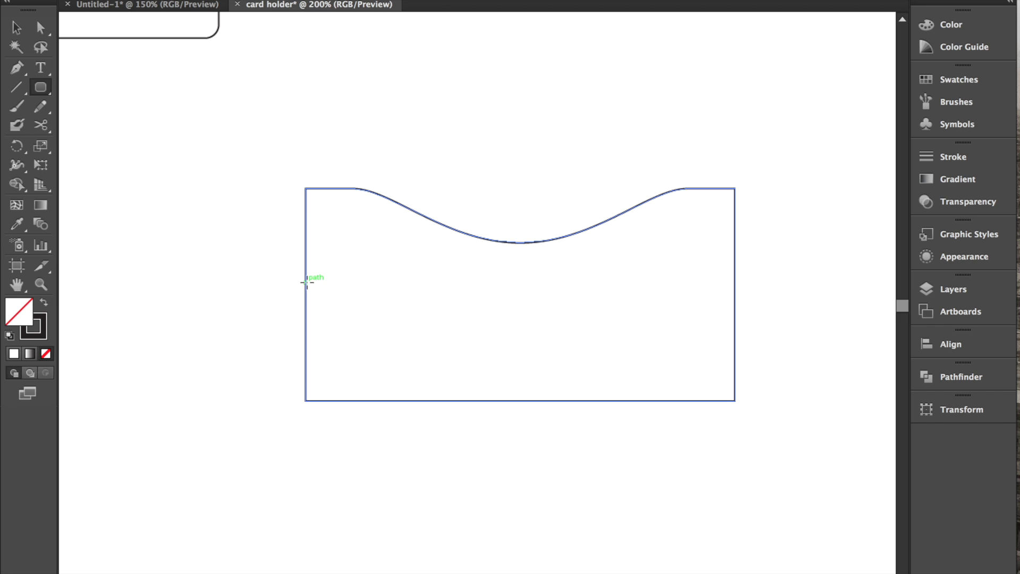
pyautogui.moveTo(308, 282); pyautogui.dragTo(735, 400)
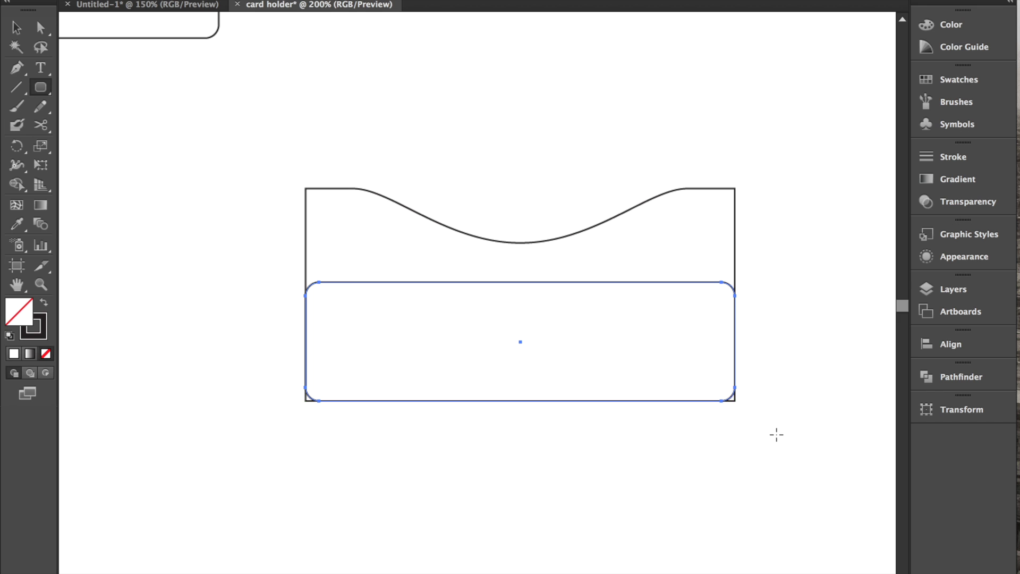
# Step: Divide the overlapping shapes and delete the square bottom-left and bottom-right corner points
pyautogui.press('v')
pyautogui.moveTo(528, 294); pyautogui.dragTo(254, 154)
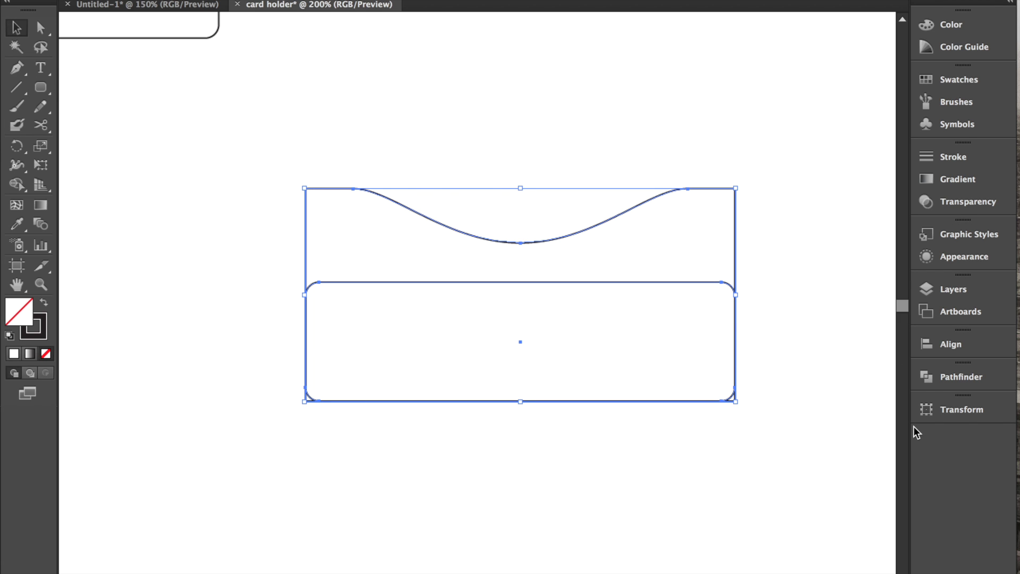
pyautogui.click(930, 378)
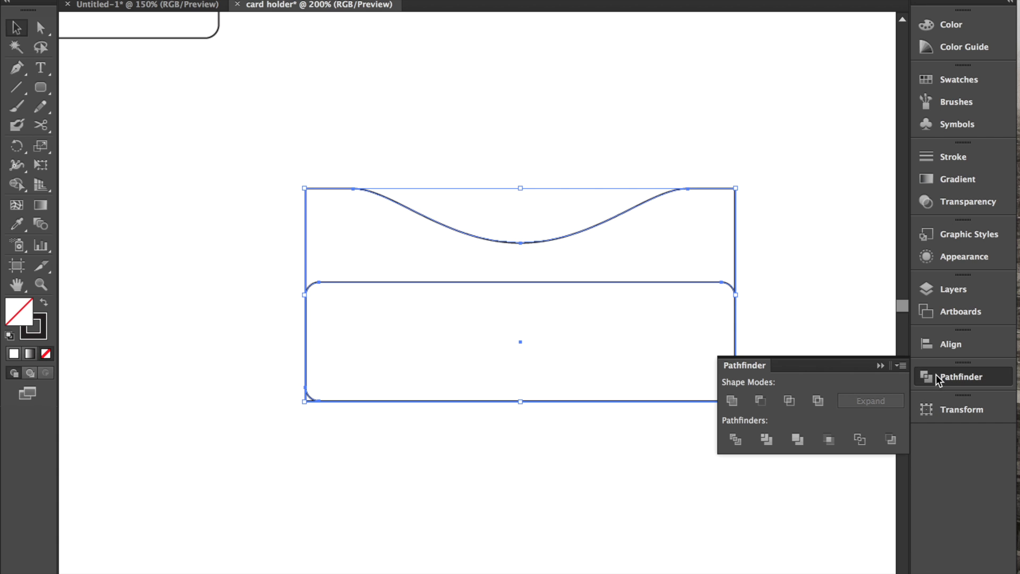
pyautogui.click(732, 437)
pyautogui.click(518, 457)
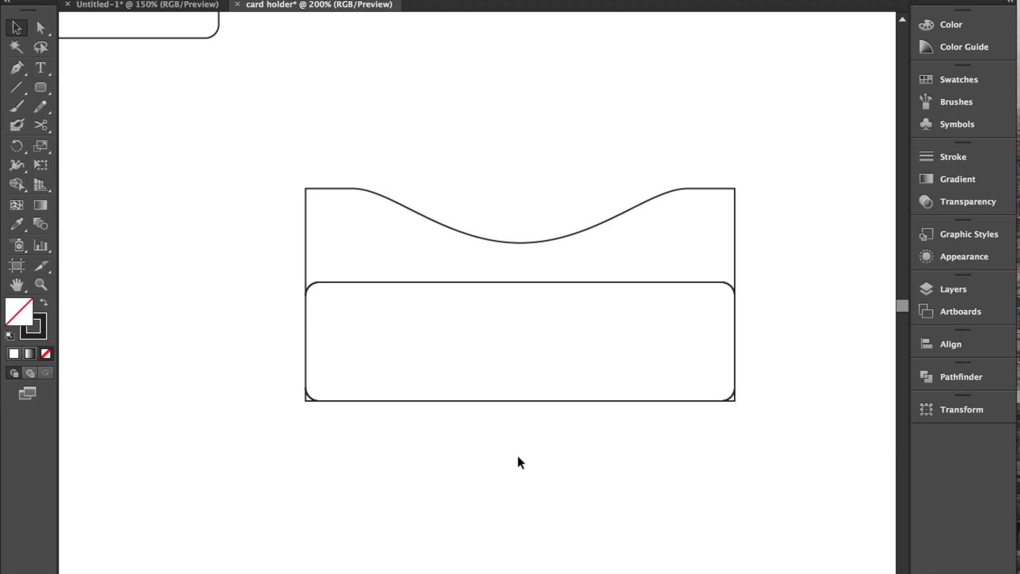
pyautogui.click(308, 400)
pyautogui.press('a')
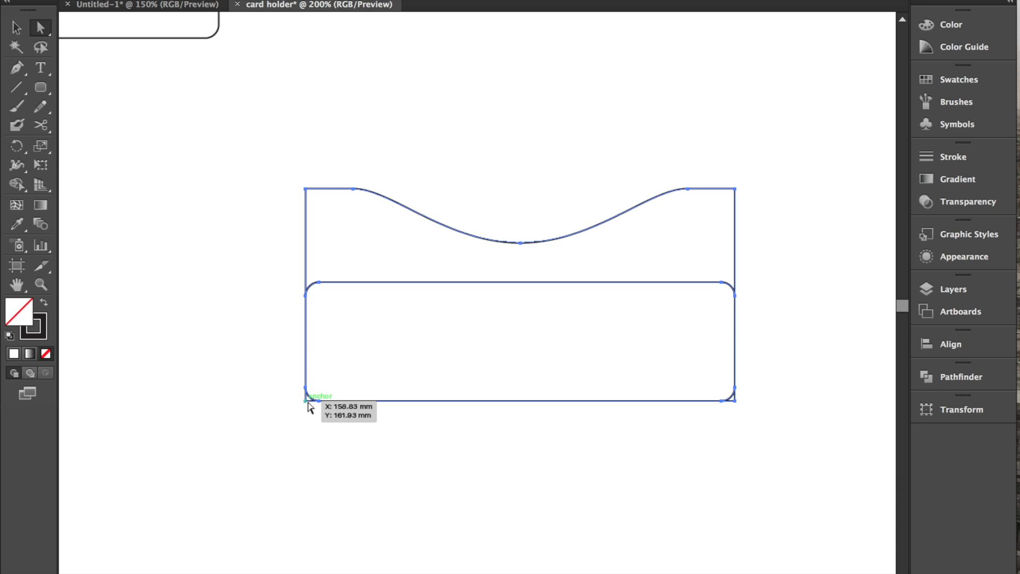
pyautogui.click(307, 401)
pyautogui.hotkey('ctrl', 'shift', 'a')
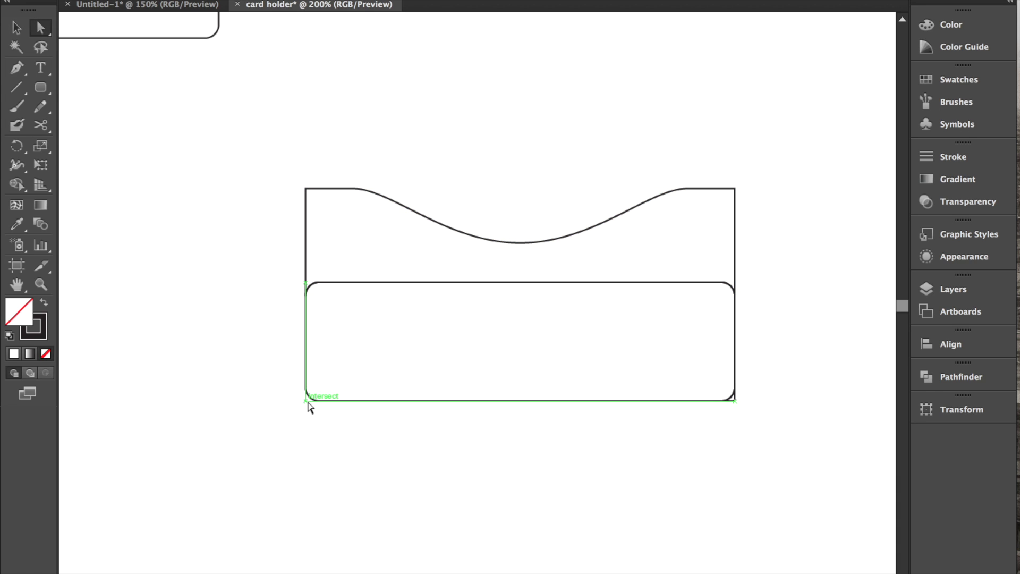
pyautogui.click(734, 401)
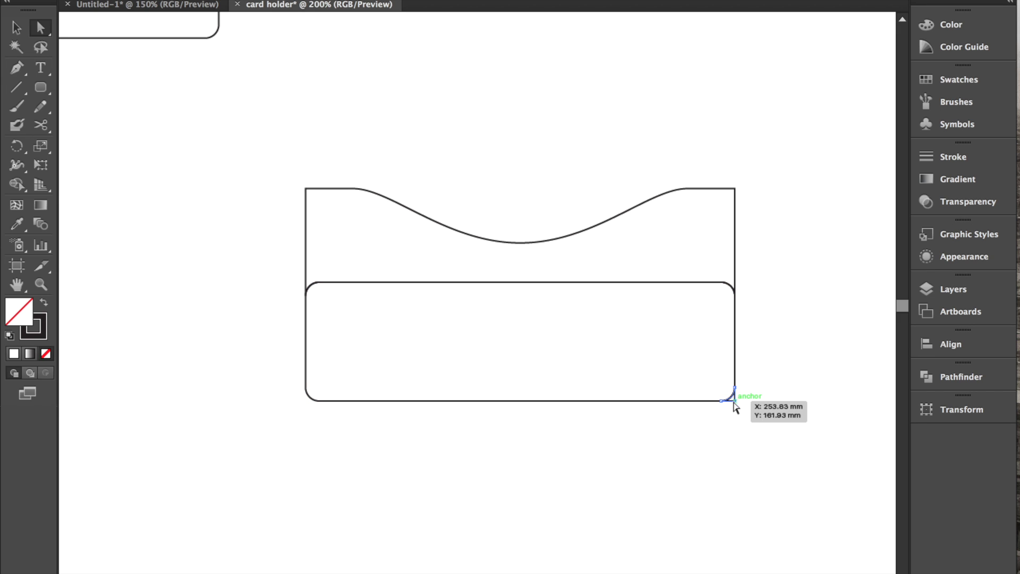
pyautogui.hotkey('ctrl', 'shift', 'a')
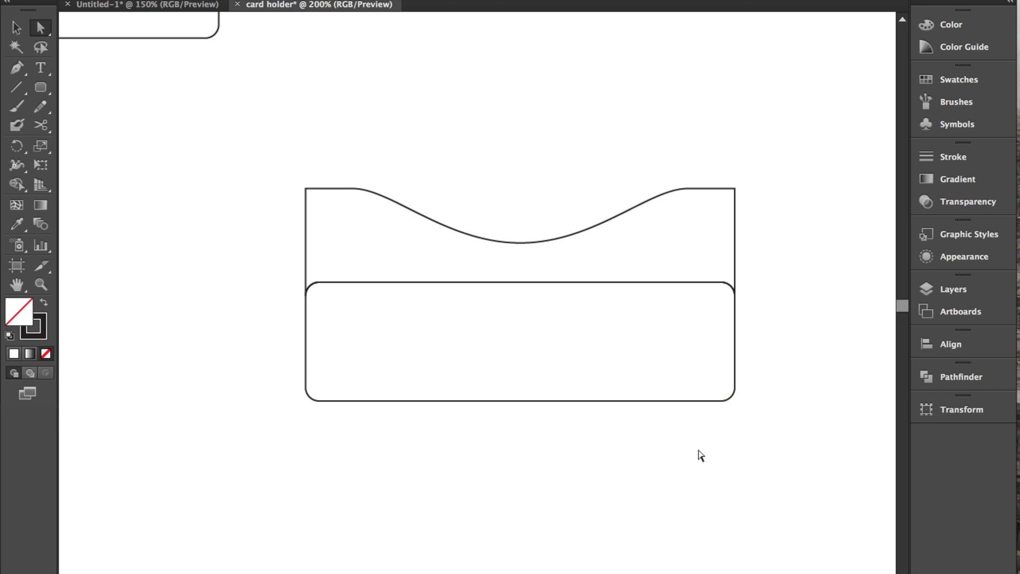
# Step: Unite the remaining pieces into one pocket outline with rounded bottom corners
pyautogui.press('v')
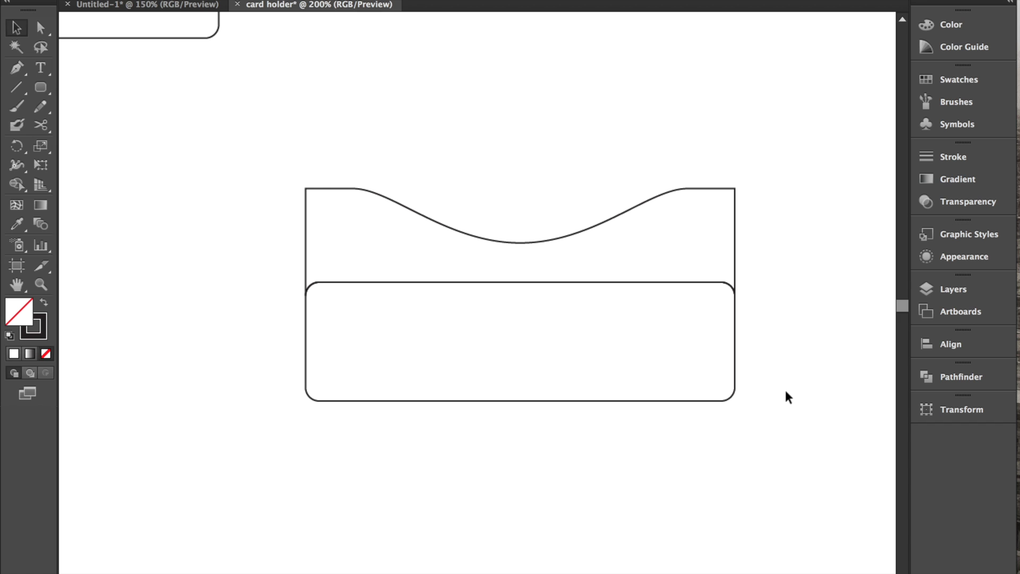
pyautogui.moveTo(762, 438); pyautogui.dragTo(325, 175)
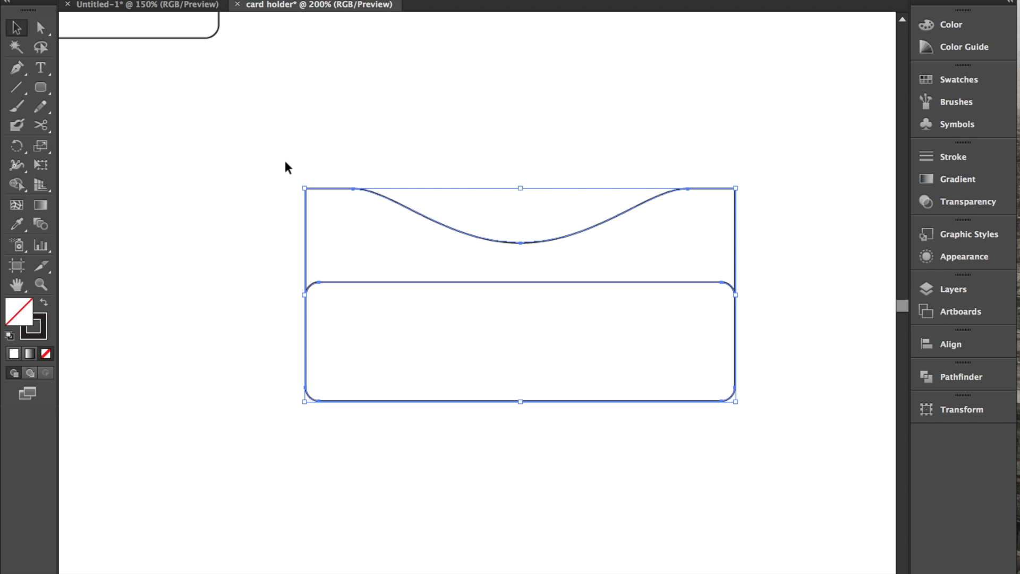
pyautogui.click(942, 380)
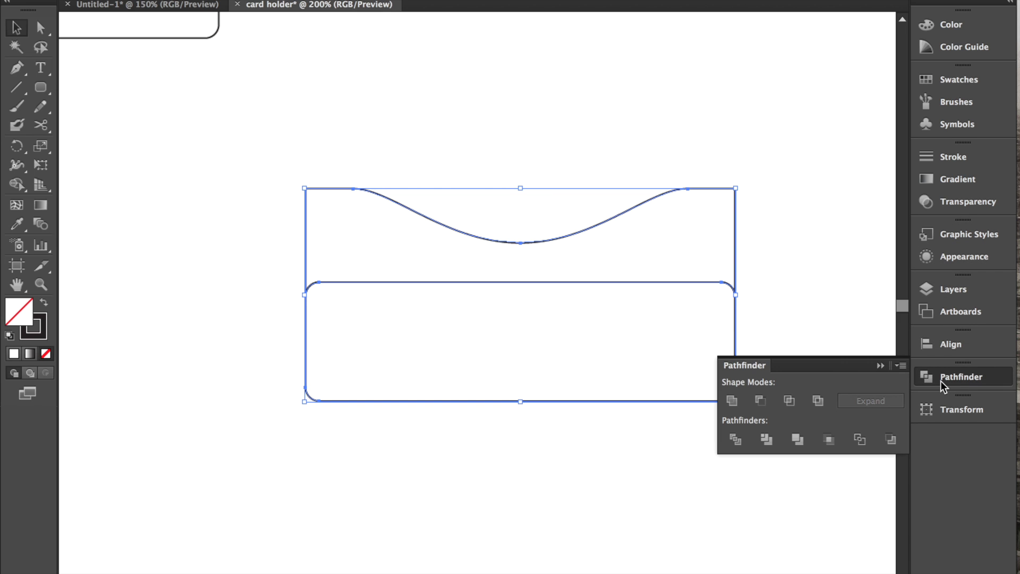
pyautogui.click(734, 405)
pyautogui.click(640, 473)
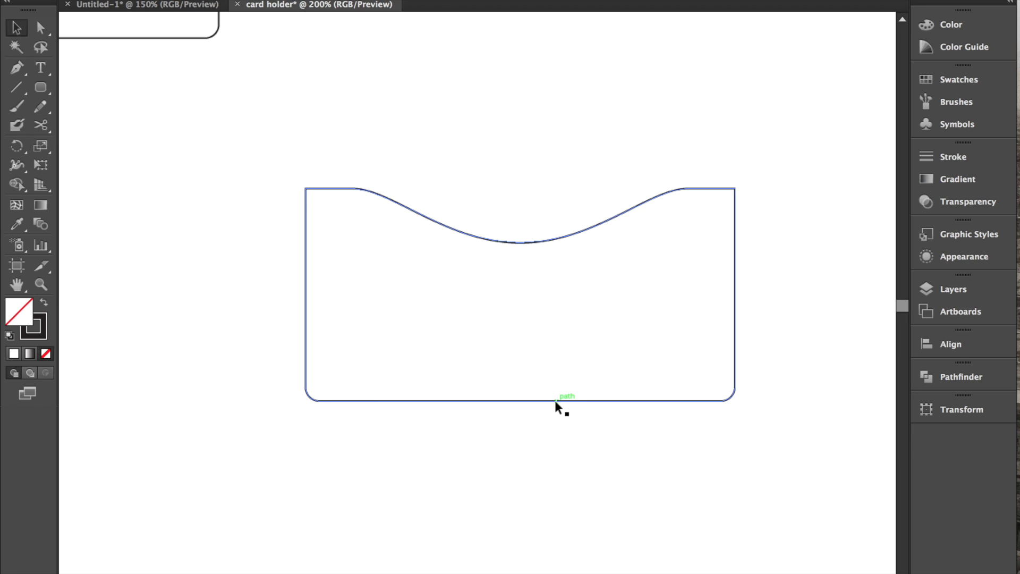
pyautogui.scroll(-2, 555, 400)
pyautogui.scroll(3, 555, 401)
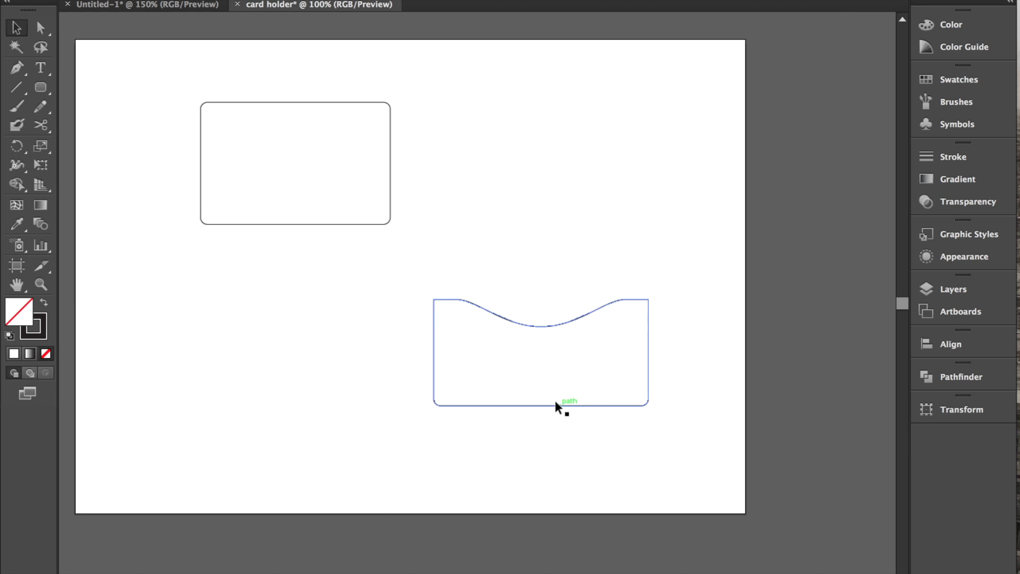
# Step: Duplicate the pocket shape above the original and rotate the copy 180°
pyautogui.click(549, 379)
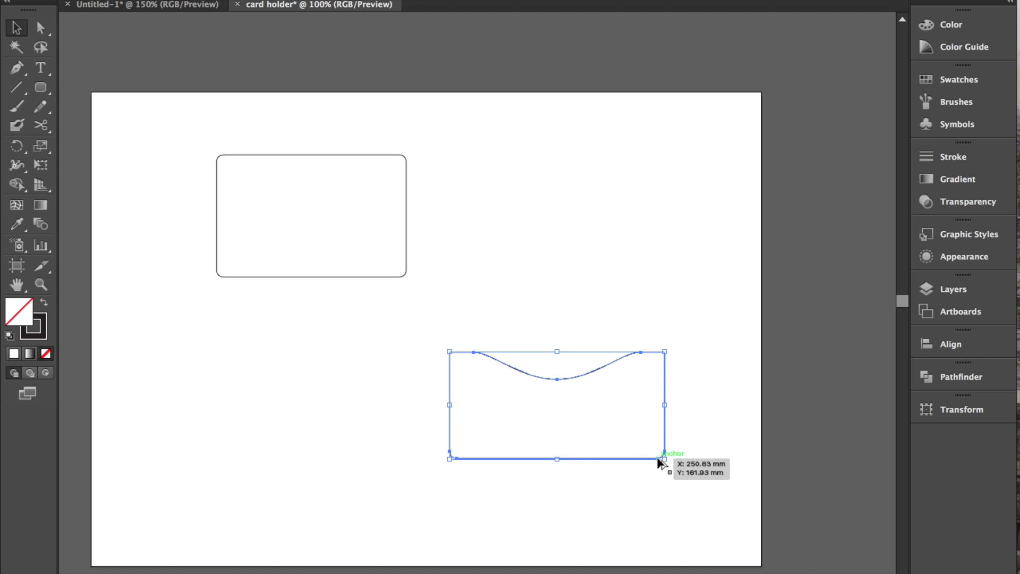
pyautogui.moveTo(657, 457); pyautogui.dragTo(655, 306)
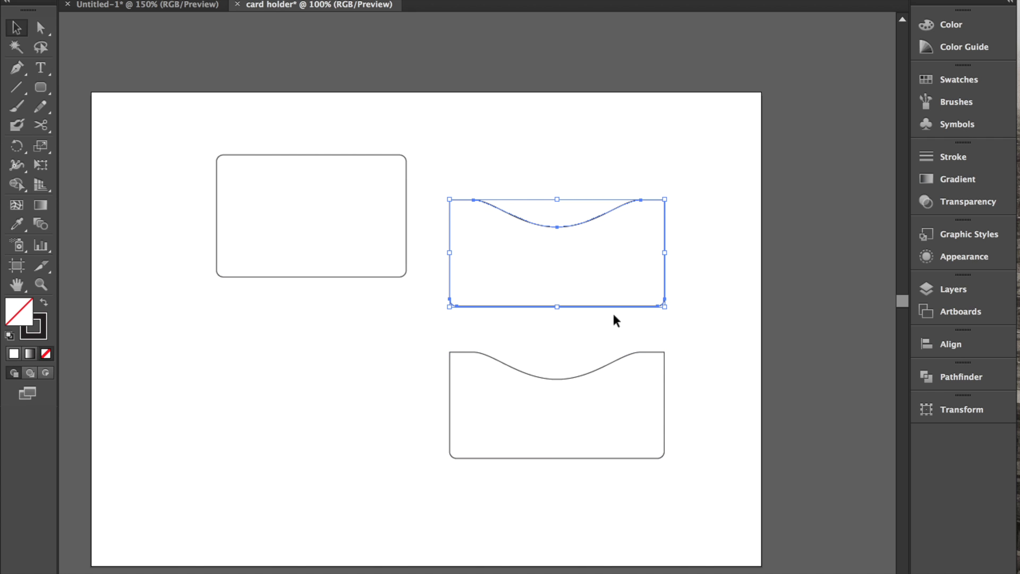
pyautogui.rightClick(502, 309)
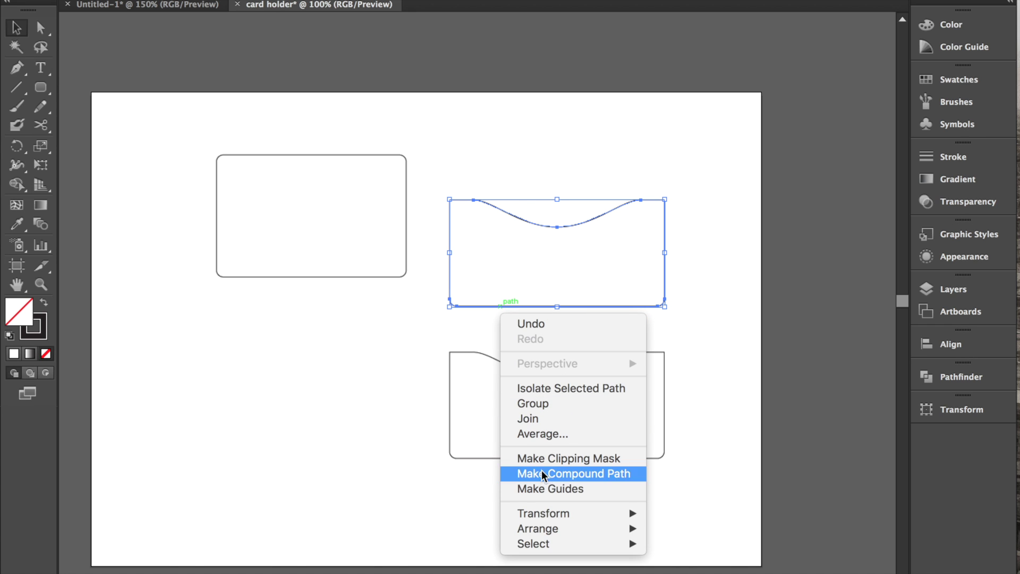
pyautogui.moveTo(532, 515)
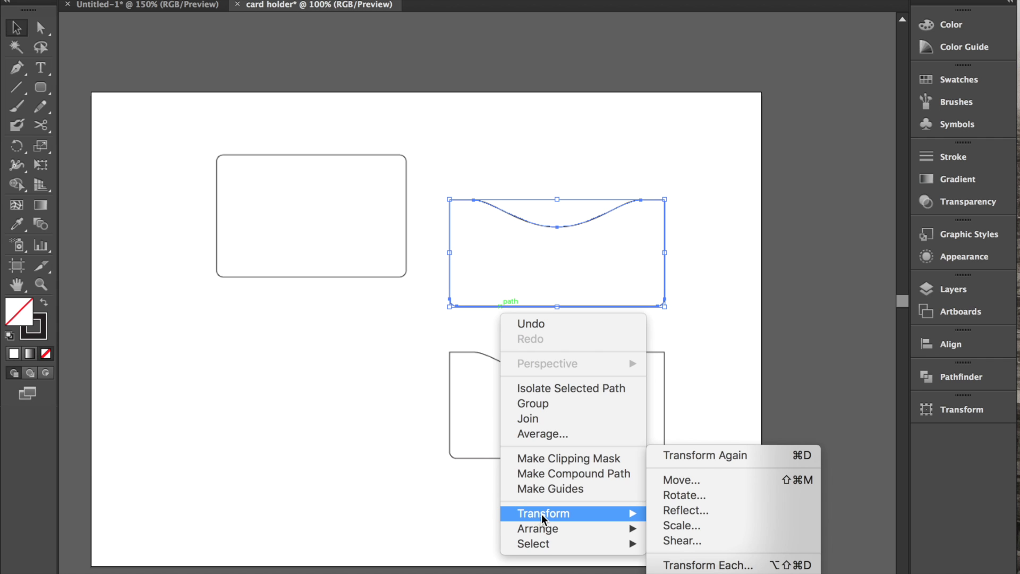
pyautogui.click(672, 500)
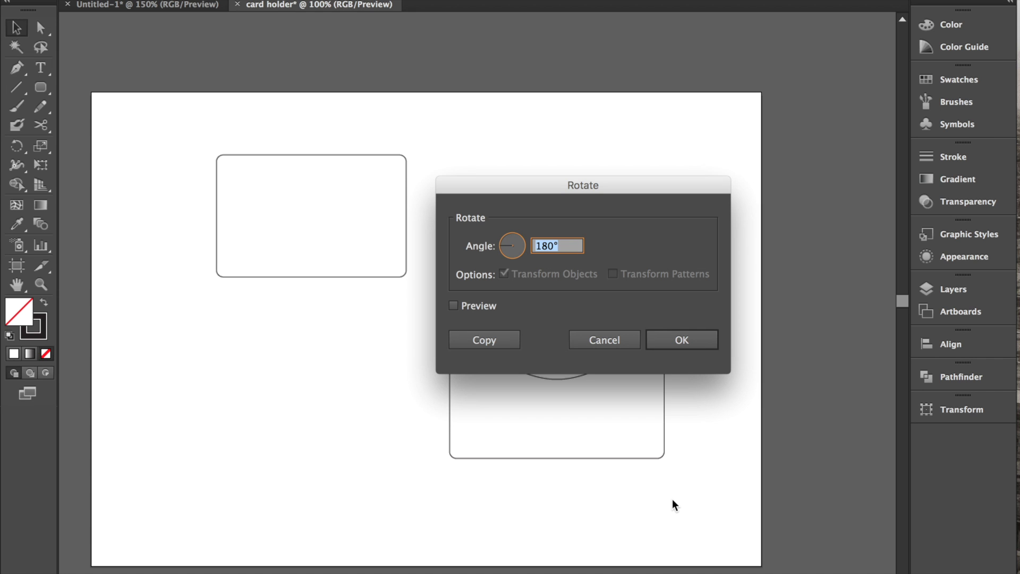
pyautogui.hotkey('alt', 'Return')
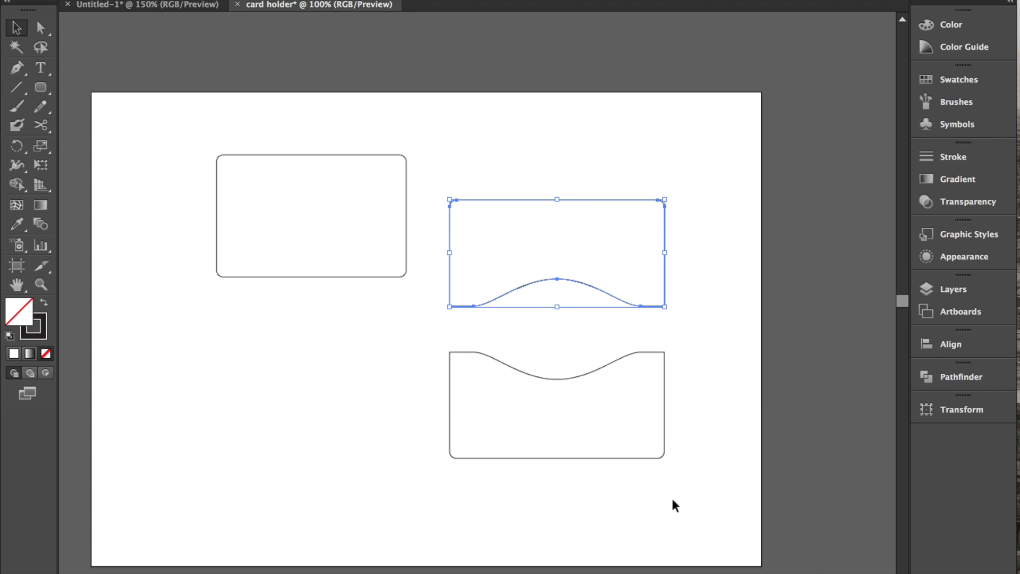
pyautogui.click(682, 406)
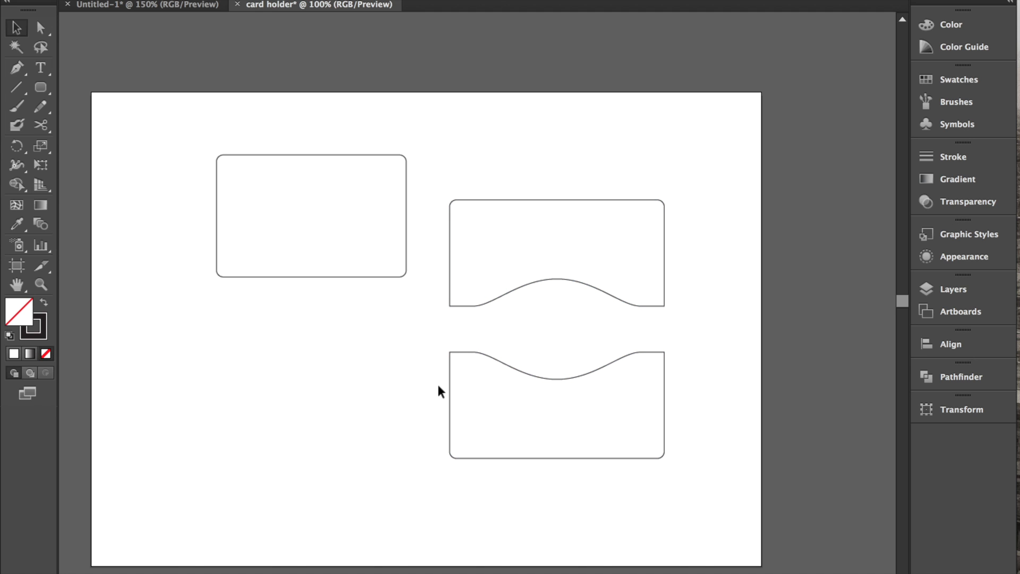
# Step: Drag the card-sized rounded rectangle to the upper left of the artboard, away from the wavy pieces
pyautogui.click(325, 277)
pyautogui.moveTo(324, 277)
pyautogui.mouseDown()
pyautogui.moveTo(361, 277)
pyautogui.moveTo(454, 329)
pyautogui.moveTo(584, 329)
pyautogui.moveTo(570, 333)
pyautogui.mouseUp()
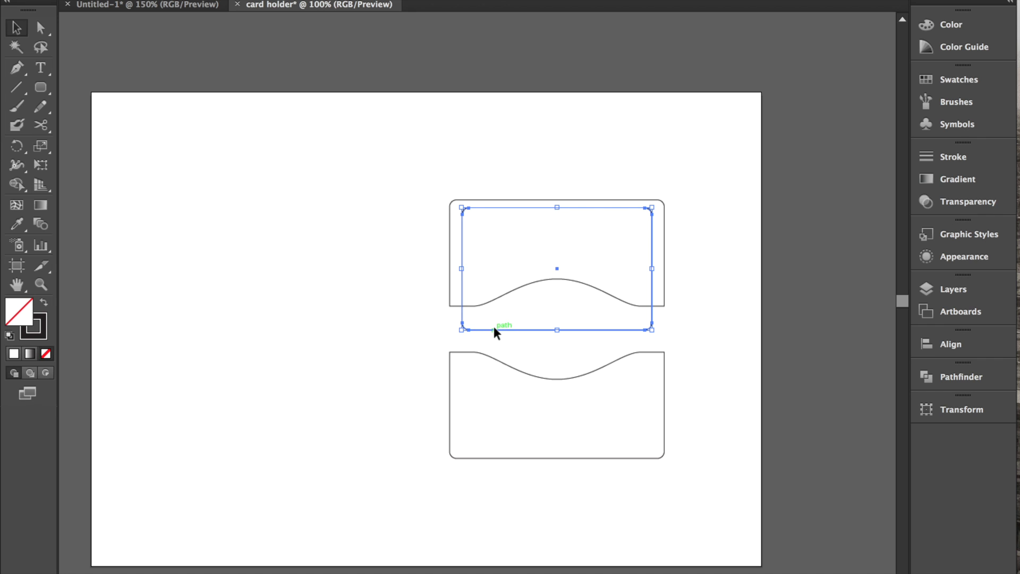
pyautogui.moveTo(495, 327); pyautogui.dragTo(193, 253)
pyautogui.press('m')
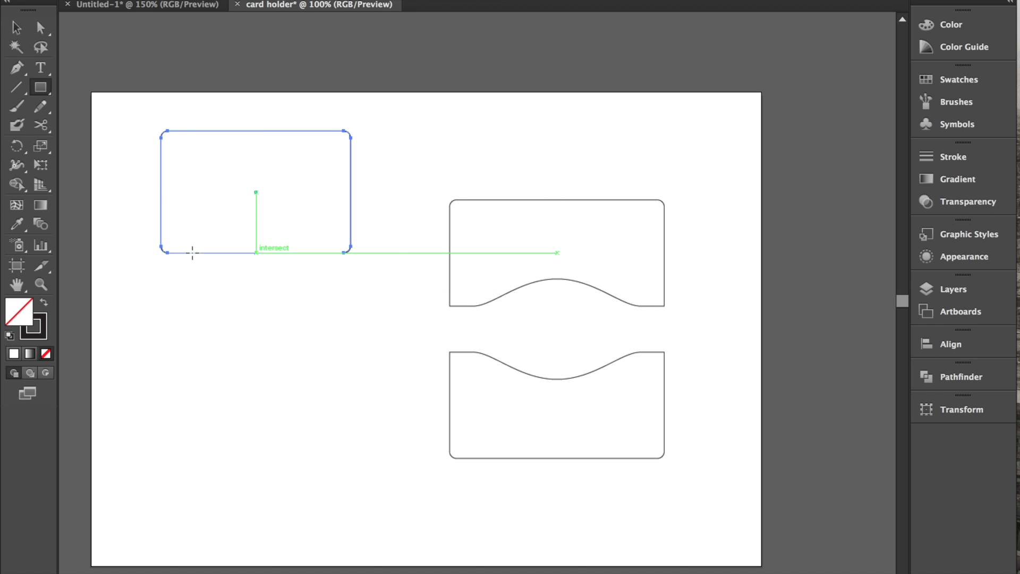
# Step: Create a 95 × 35 mm plain rectangle in the gap between the two wavy pockets
pyautogui.click(449, 306)
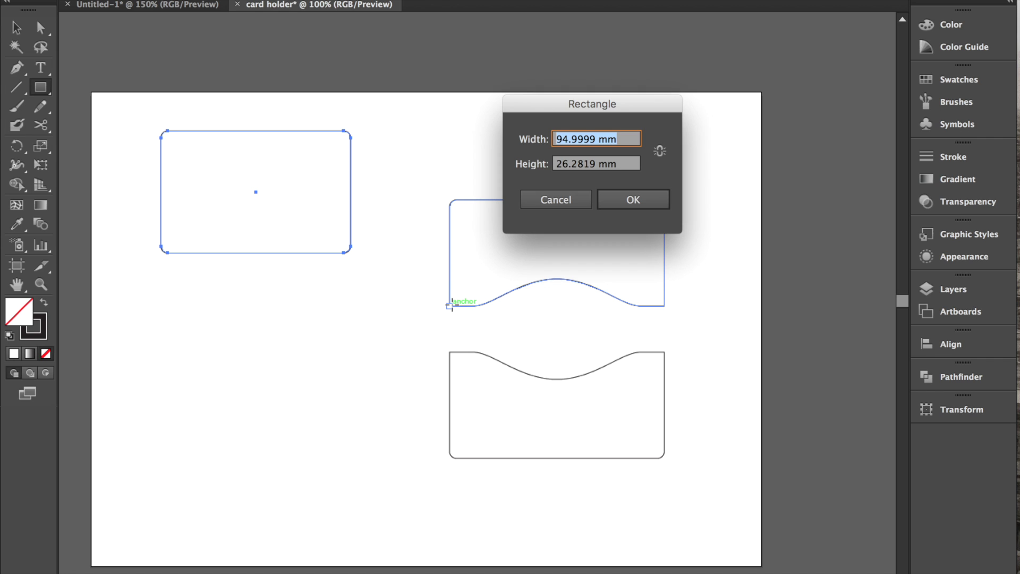
pyautogui.write('95')
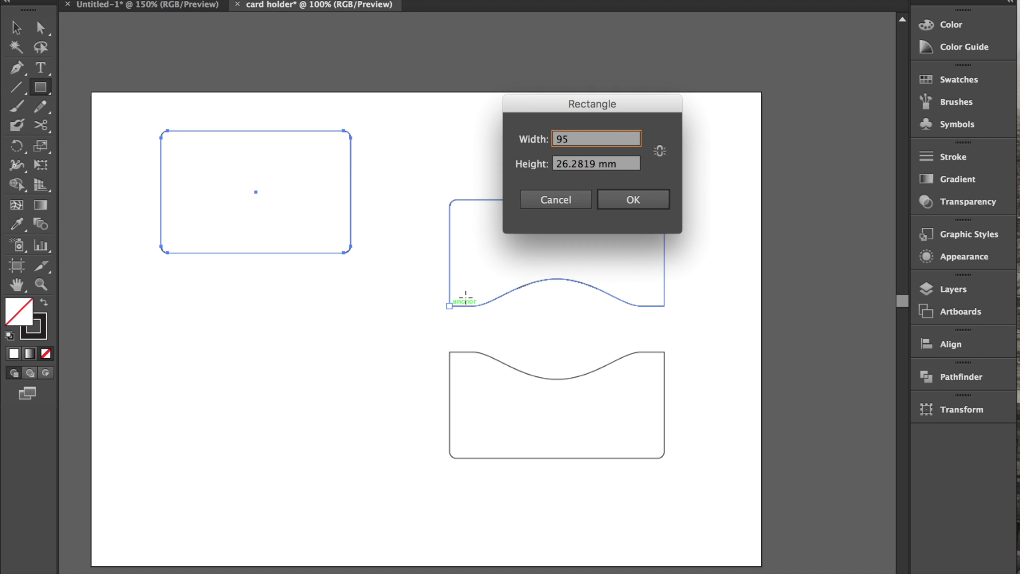
pyautogui.click(563, 163)
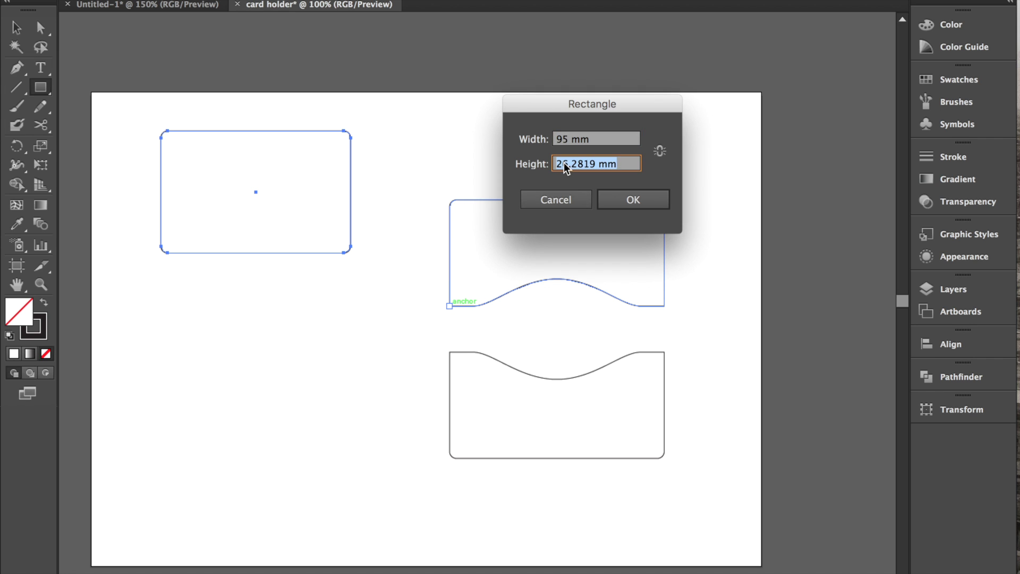
pyautogui.write('35')
pyautogui.press('Return')
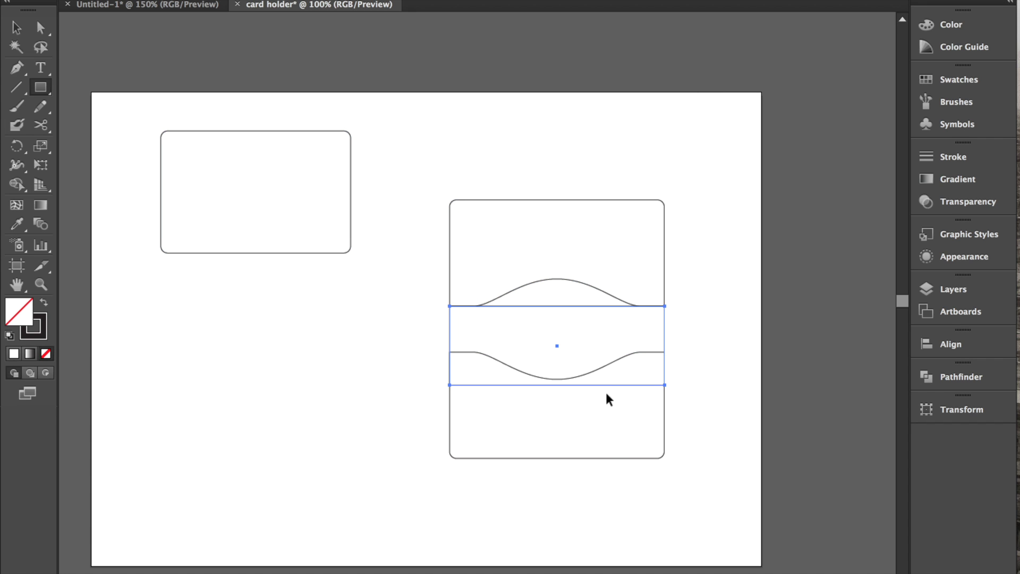
# Step: Lower the bottom wavy piece down to the spacer rectangle's bottom edge
pyautogui.press('v')
pyautogui.click(595, 451)
pyautogui.click(587, 458)
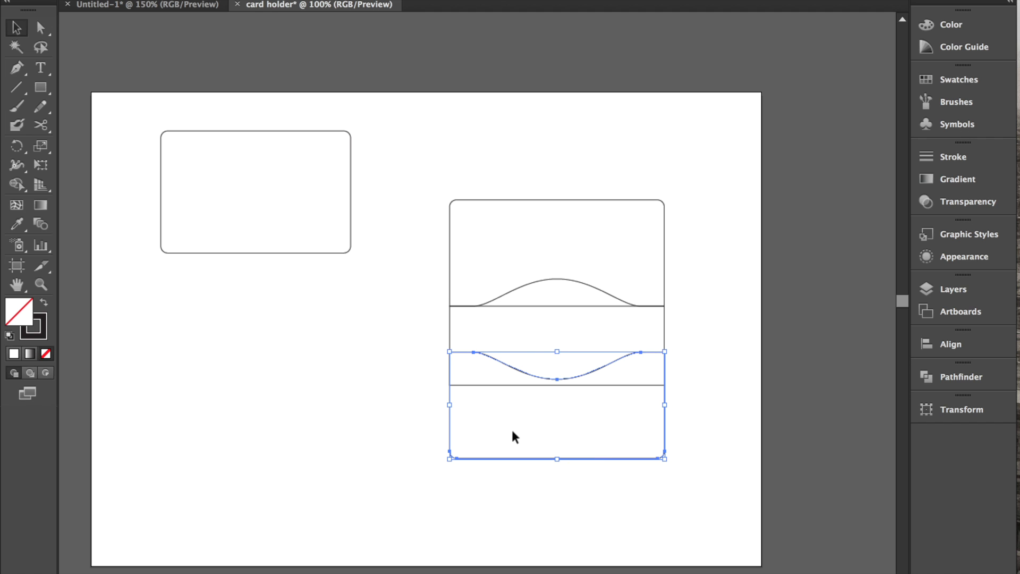
pyautogui.press('a')
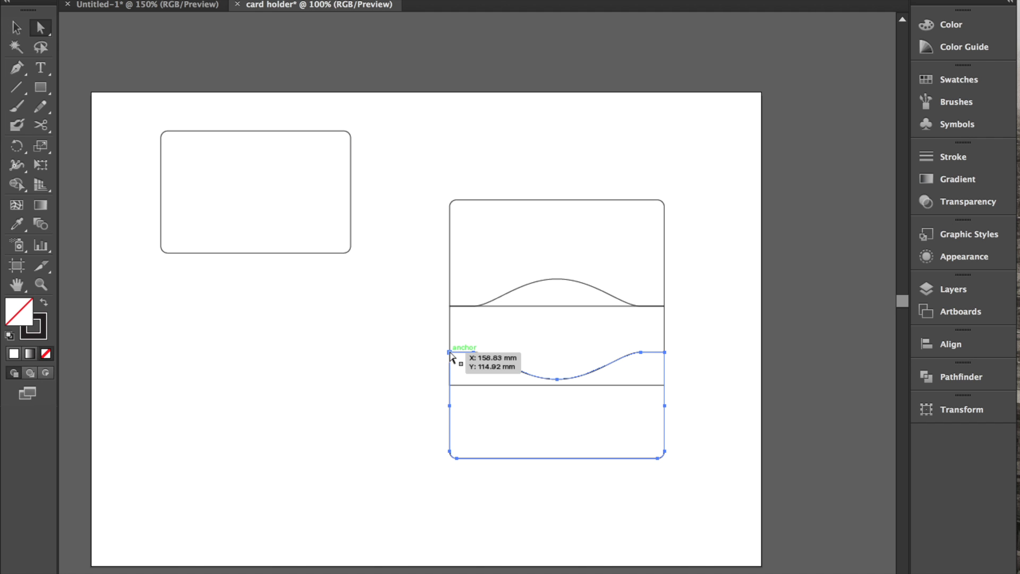
pyautogui.moveTo(450, 360); pyautogui.dragTo(451, 390)
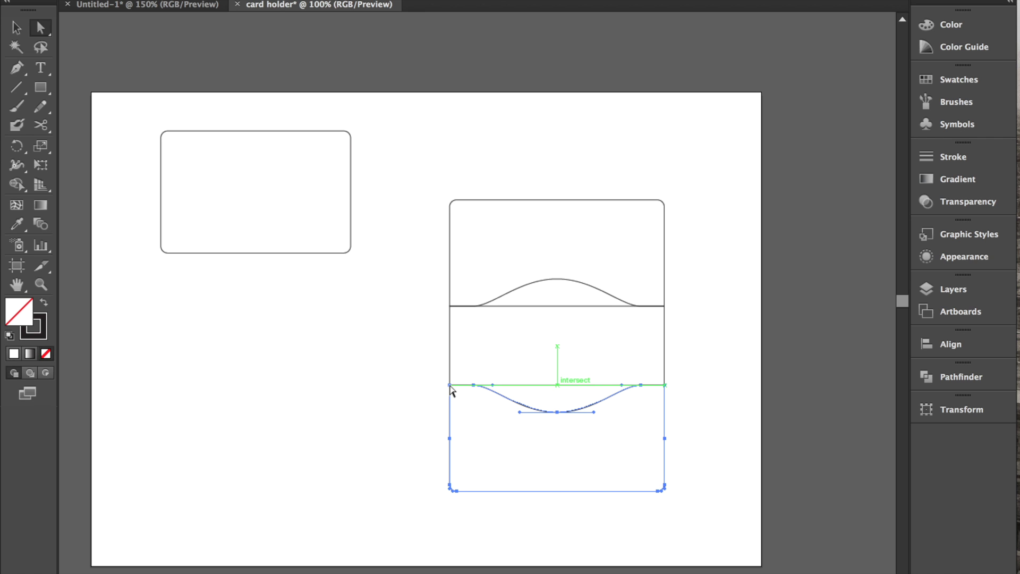
# Step: Delete the middle spacer rectangle
pyautogui.press('v')
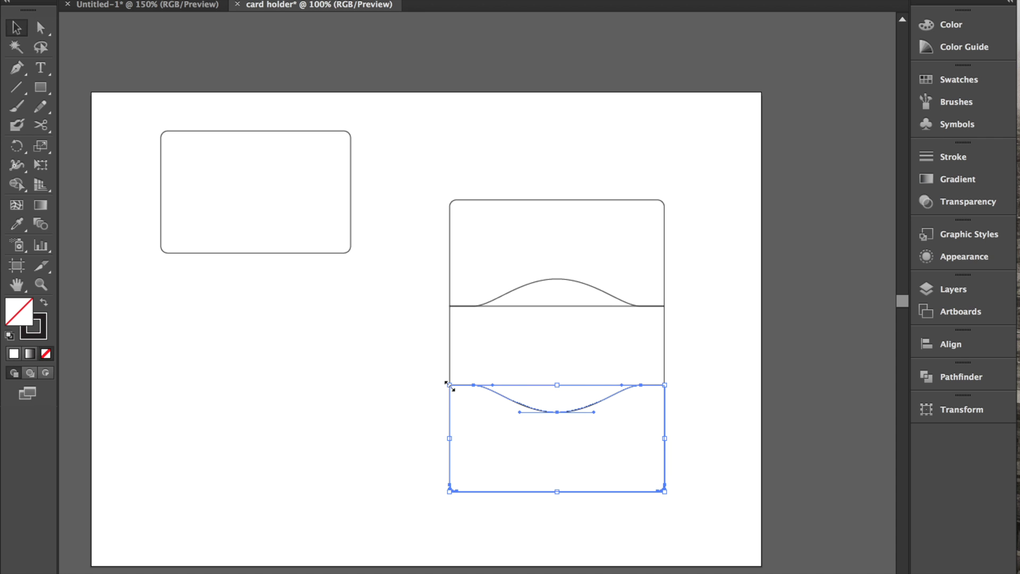
pyautogui.click(393, 365)
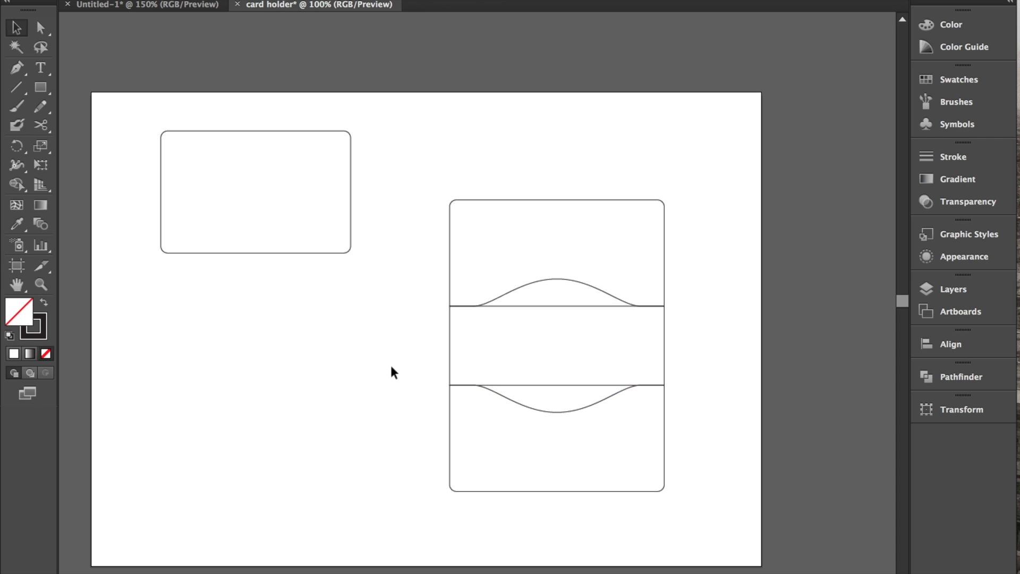
pyautogui.click(561, 387)
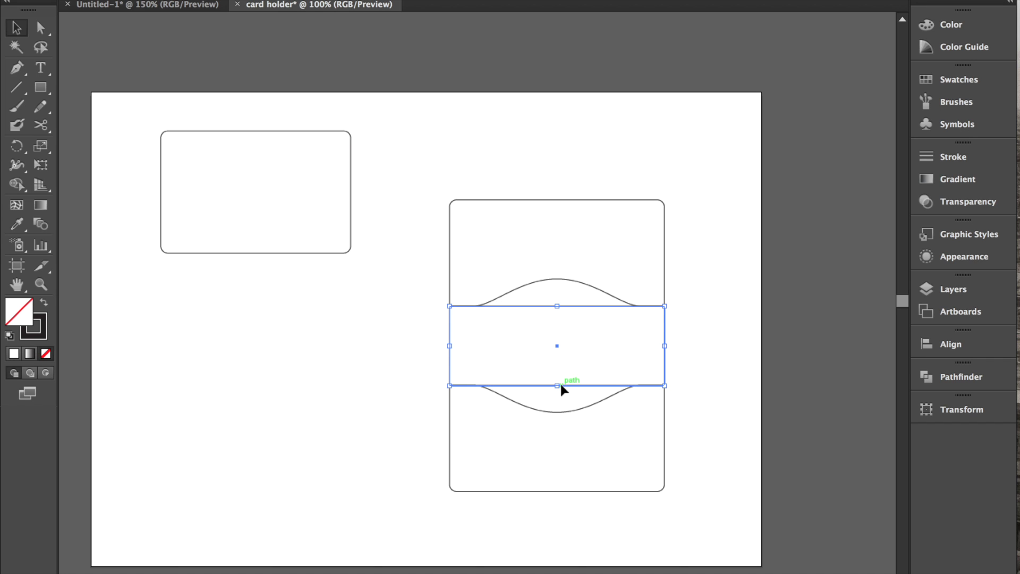
pyautogui.press('Delete')
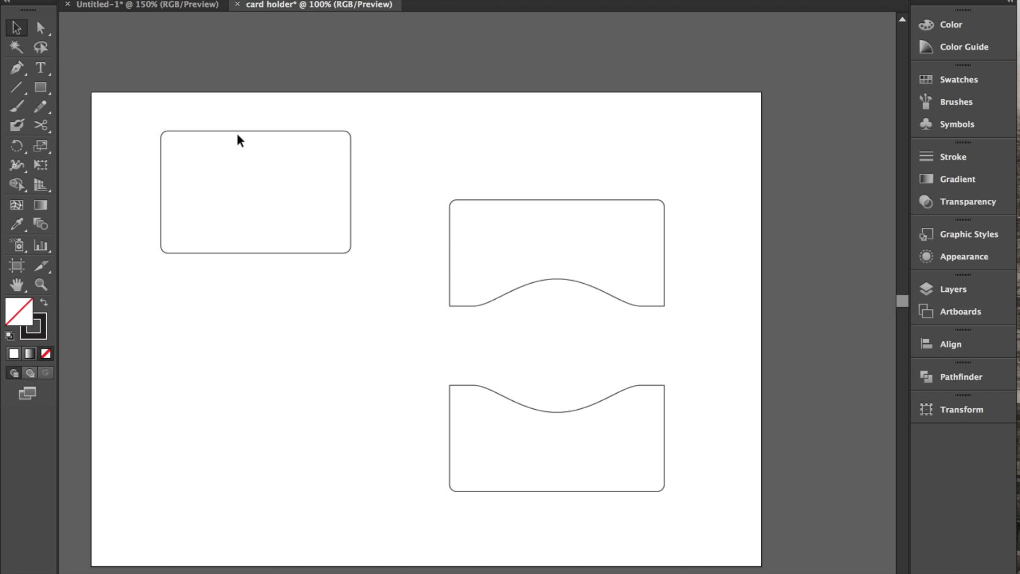
# Step: Select both wavy pieces and nudge them left
pyautogui.moveTo(400, 154)
pyautogui.mouseDown()
pyautogui.moveTo(451, 258)
pyautogui.moveTo(719, 528)
pyautogui.mouseUp()
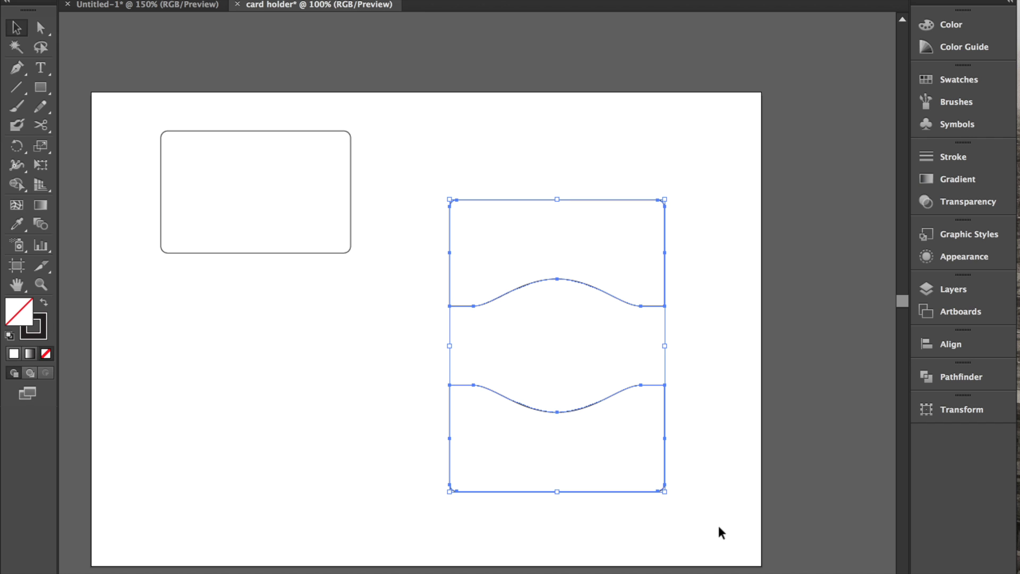
pyautogui.hotkey('shift', 'Left')
pyautogui.hotkey('shift', 'Left')
pyautogui.hotkey('shift', 'Left')
pyautogui.hotkey('shift', 'Left')
pyautogui.hotkey('shift', 'Left')
pyautogui.hotkey('shift', 'Left')
pyautogui.hotkey('shift', 'Left')
pyautogui.hotkey('shift', 'Left')
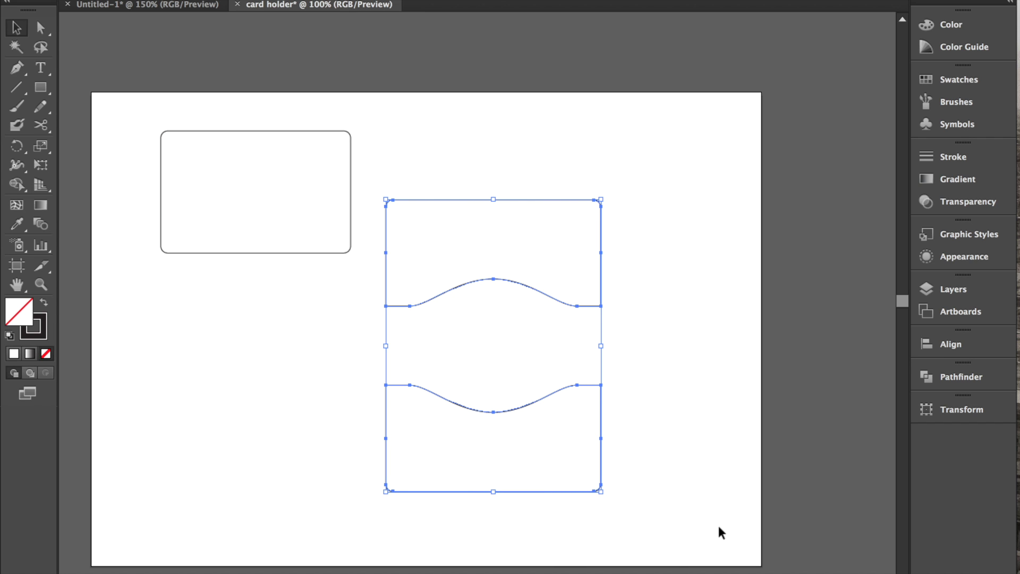
pyautogui.click(656, 427)
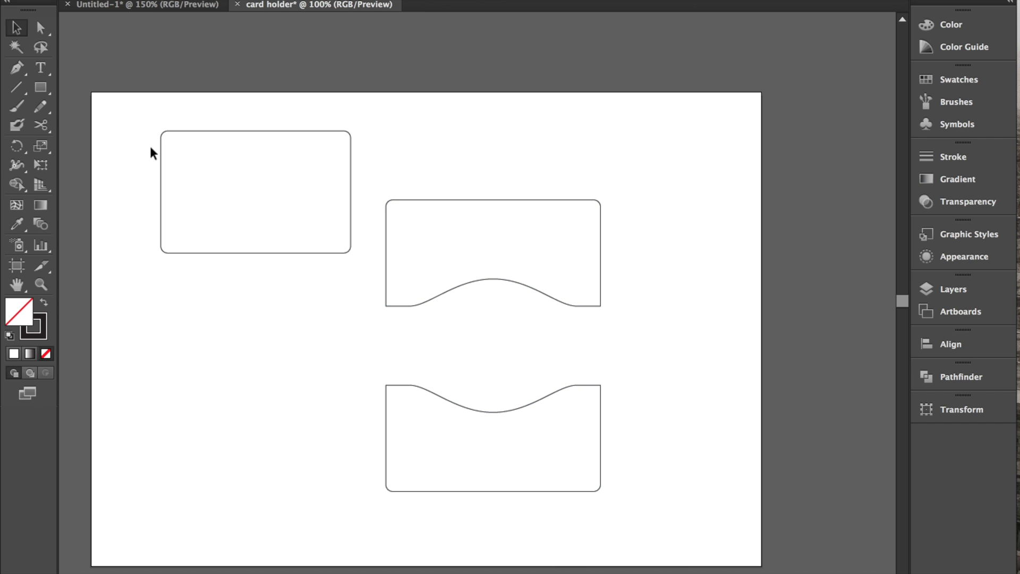
pyautogui.click(43, 88)
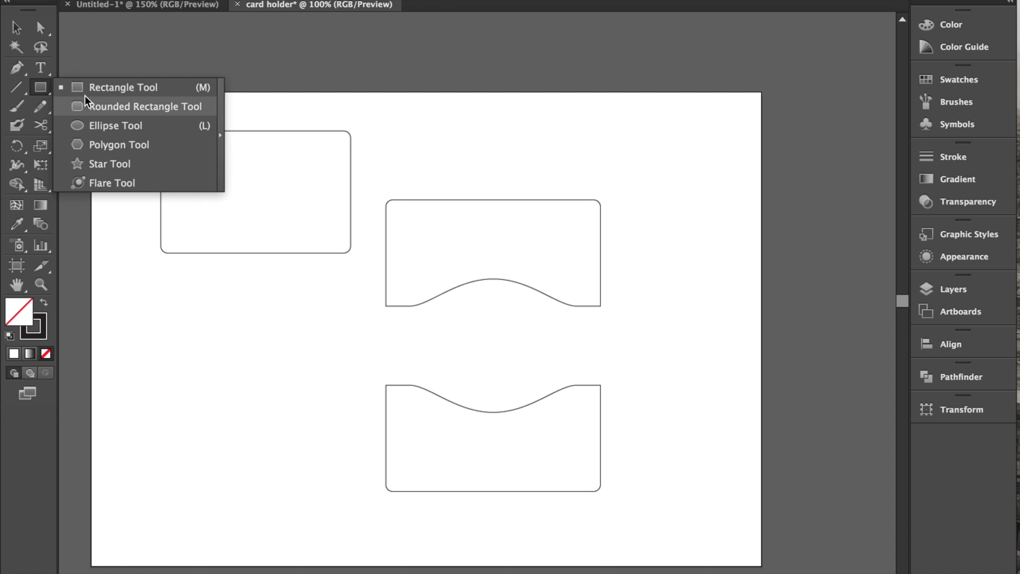
# Step: Draw a 95 × 129 mm rounded rectangle enclosing both wavy pockets
pyautogui.click(106, 106)
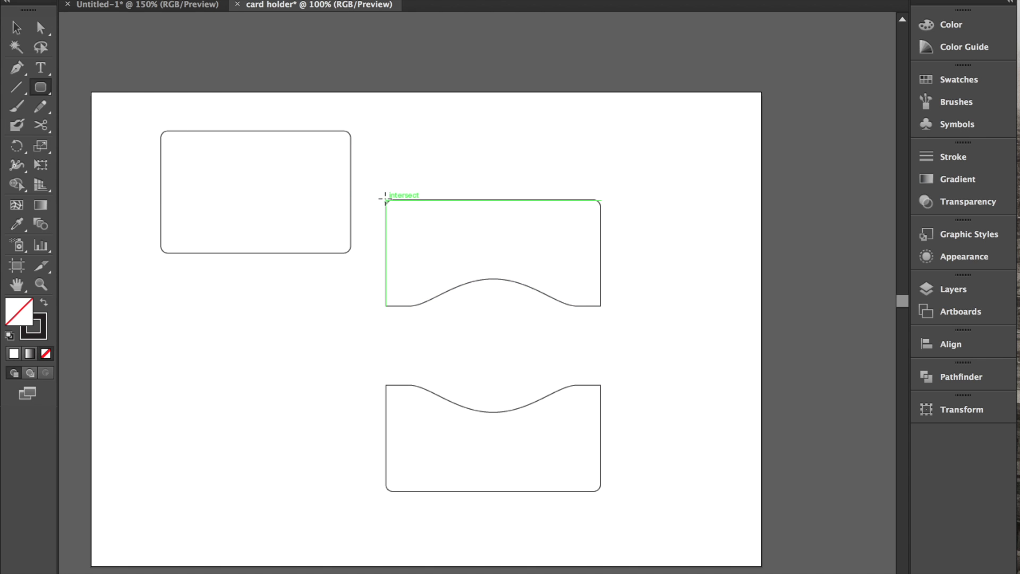
pyautogui.moveTo(386, 199)
pyautogui.mouseDown()
pyautogui.moveTo(490, 278)
pyautogui.moveTo(604, 427)
pyautogui.moveTo(602, 491)
pyautogui.mouseUp()
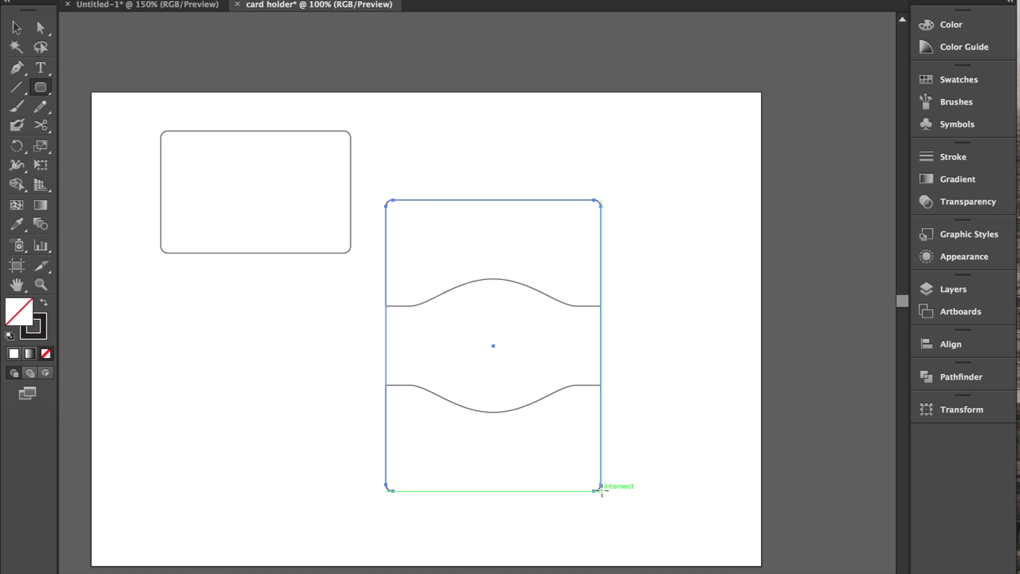
pyautogui.press('v')
pyautogui.click(641, 517)
# Step: Select the whole card holder assembly and nudge it slightly left
pyautogui.moveTo(641, 519)
pyautogui.mouseDown()
pyautogui.moveTo(387, 269)
pyautogui.moveTo(380, 177)
pyautogui.mouseUp()
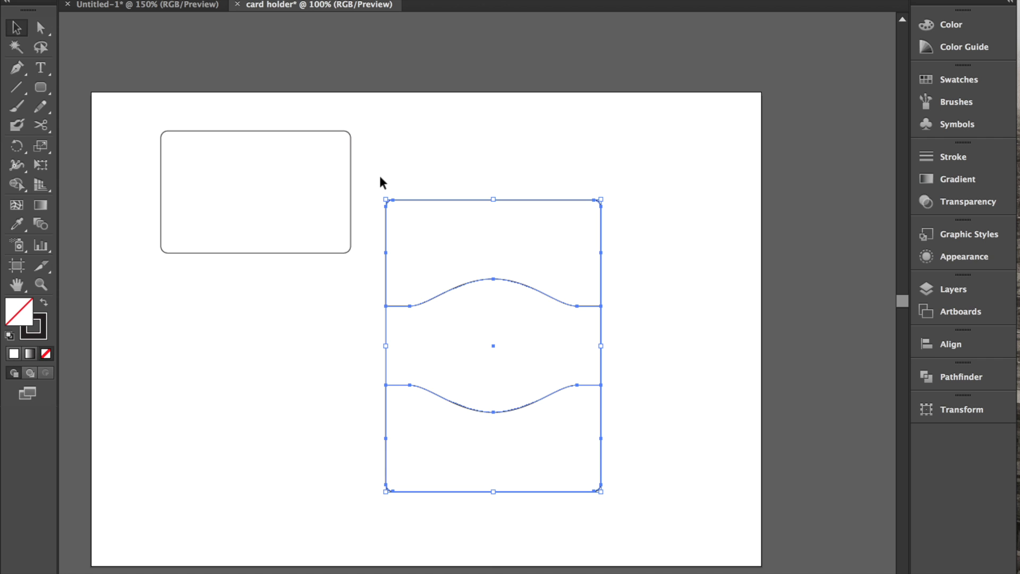
pyautogui.hotkey('shift', 'Left')
pyautogui.hotkey('shift', 'Left')
pyautogui.hotkey('shift', 'Left')
pyautogui.click(351, 183)
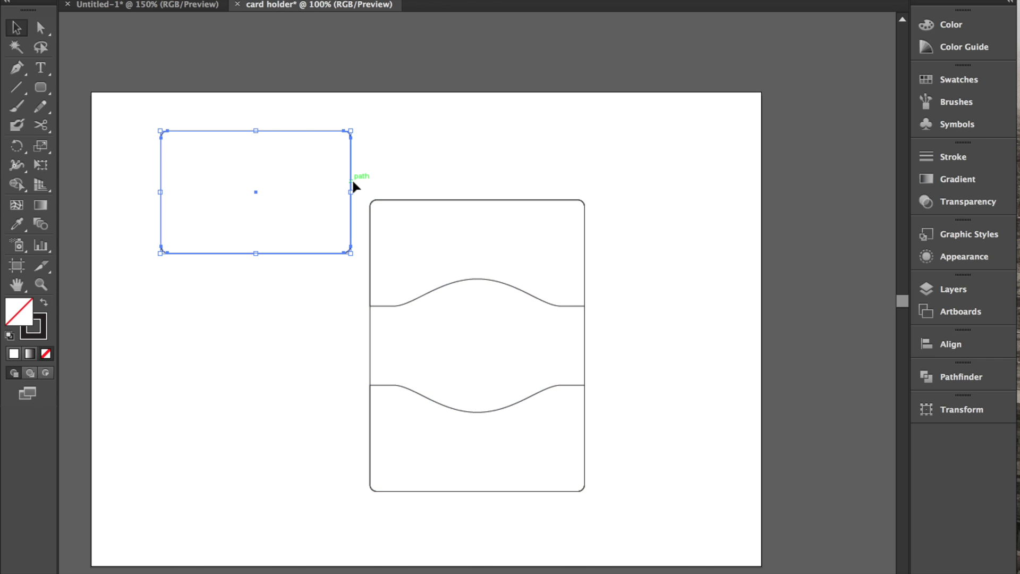
# Step: Delete the small card-sized rounded rectangle
pyautogui.moveTo(353, 183); pyautogui.dragTo(721, 186)
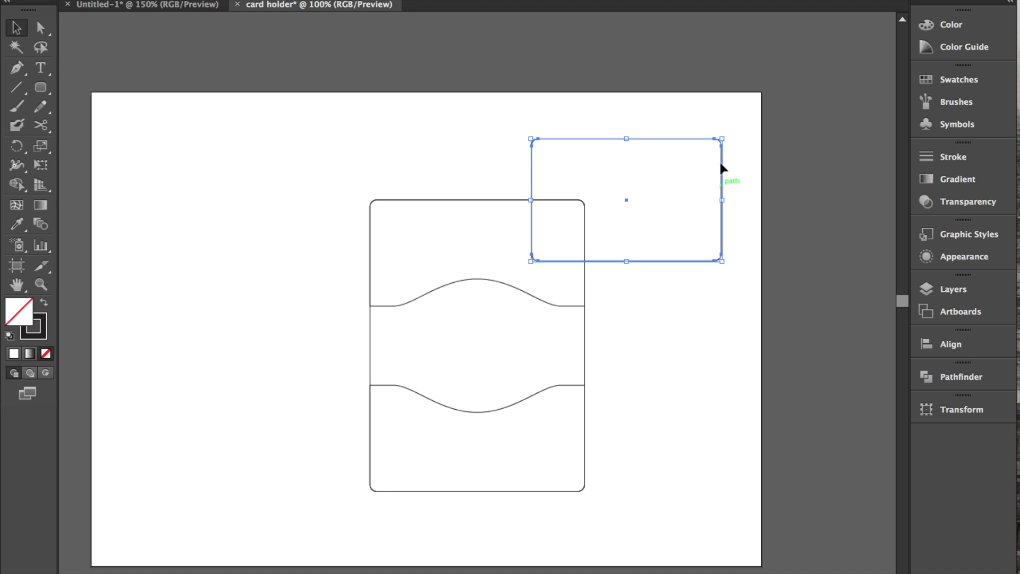
pyautogui.click(726, 132)
pyautogui.click(723, 157)
pyautogui.press('Delete')
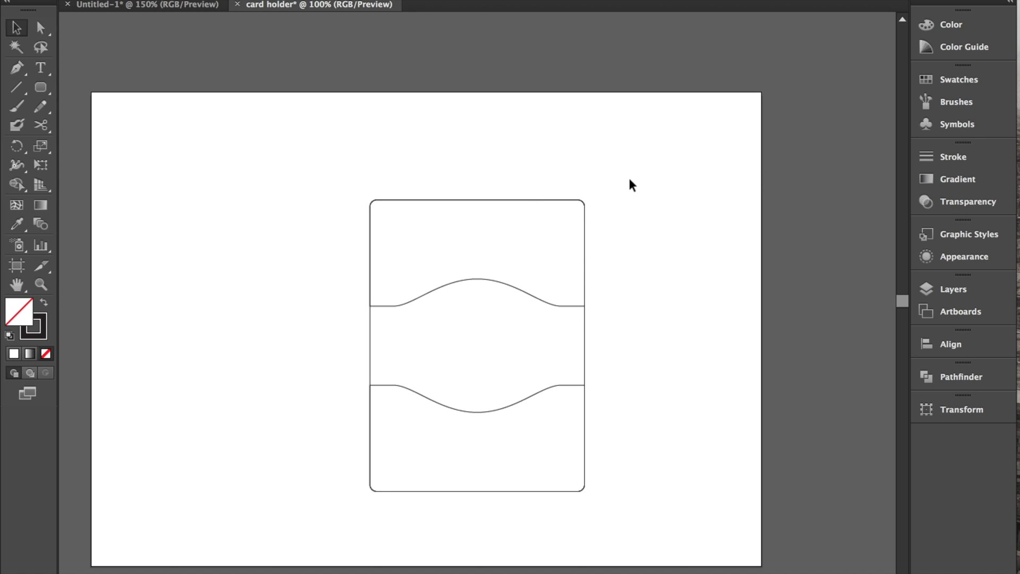
# Step: Move the card holder template to the artboard's upper left
pyautogui.moveTo(630, 178); pyautogui.dragTo(284, 509)
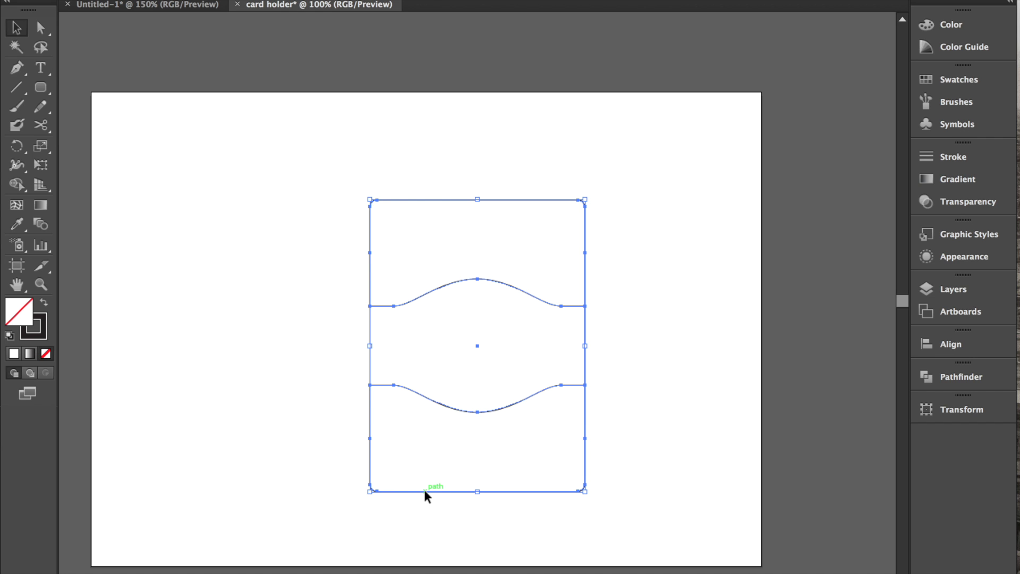
pyautogui.moveTo(424, 490); pyautogui.dragTo(217, 455)
pyautogui.click(229, 487)
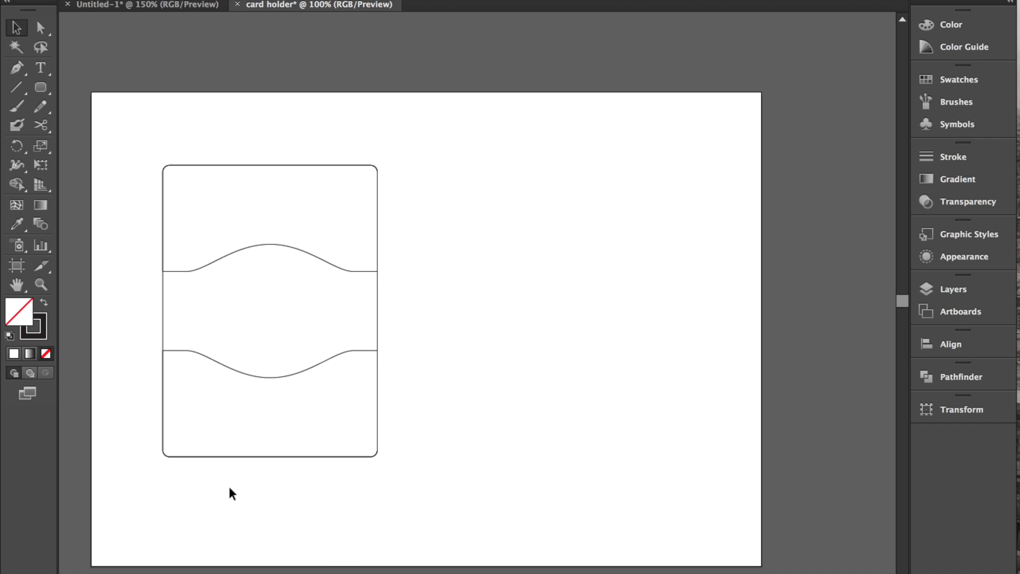
pyautogui.click(379, 397)
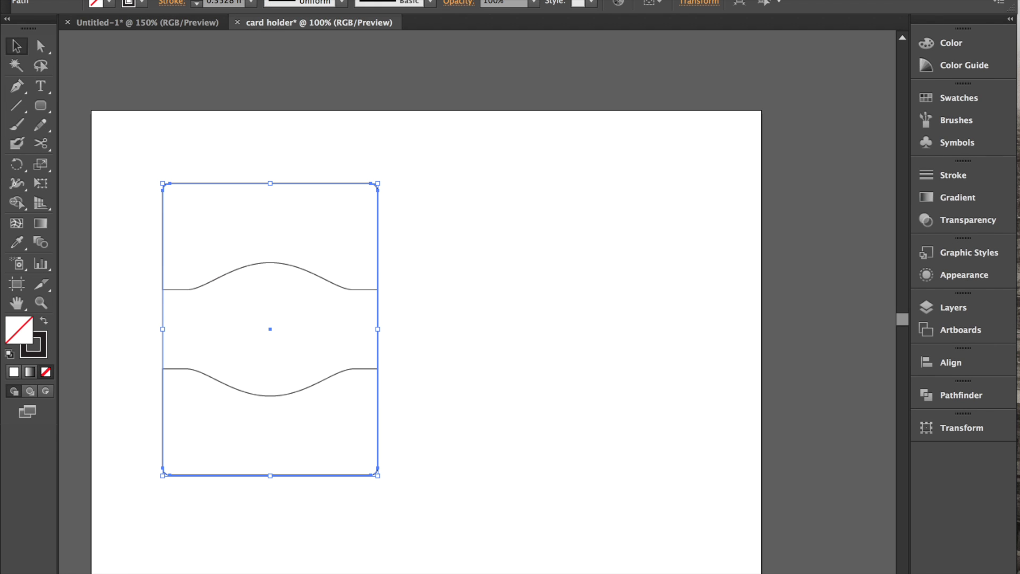
# Step: Use Offset Path to create an inner outline inset 2.5 mm from the card holder border
pyautogui.click(186, 0)
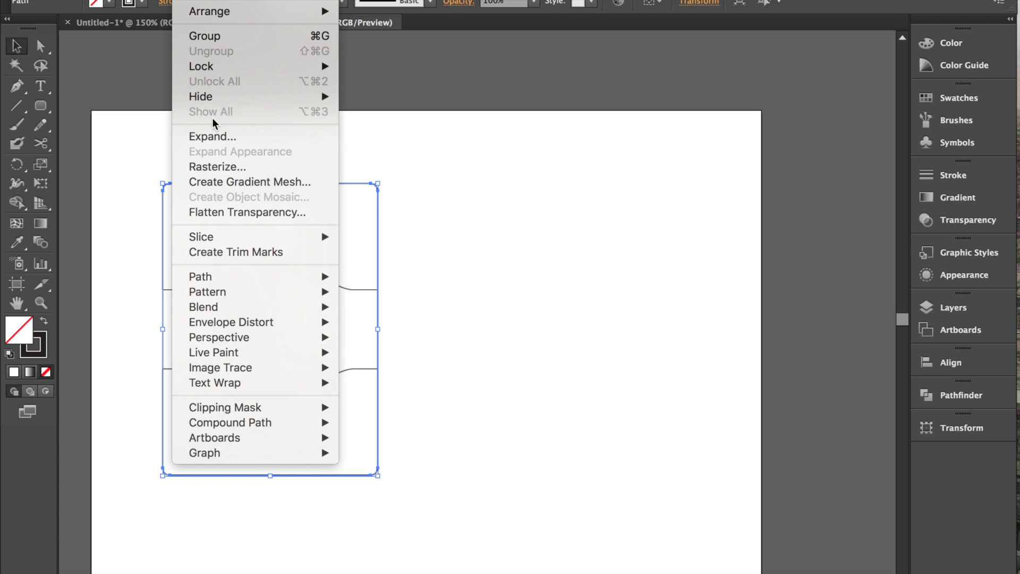
pyautogui.moveTo(245, 275)
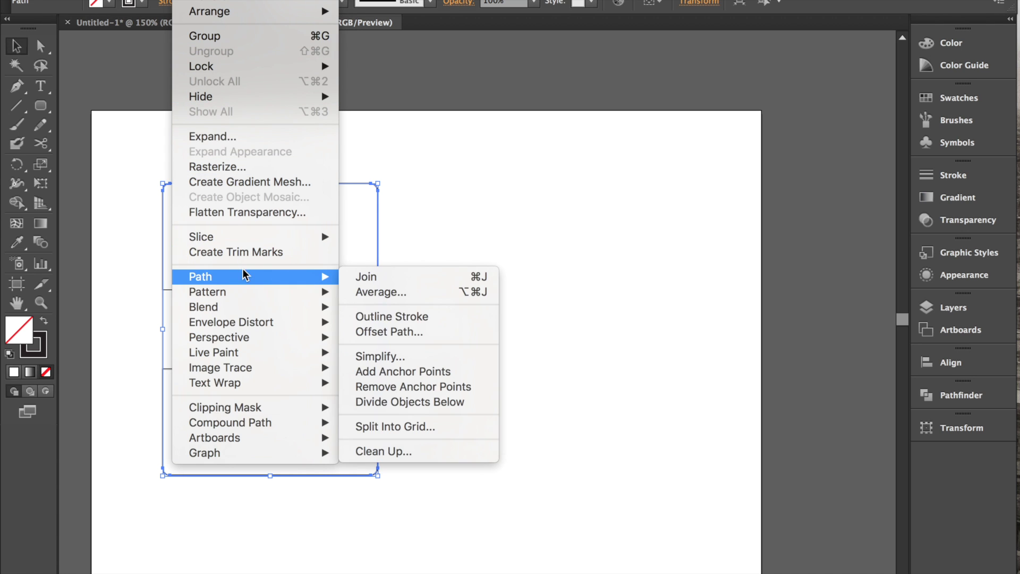
pyautogui.click(386, 332)
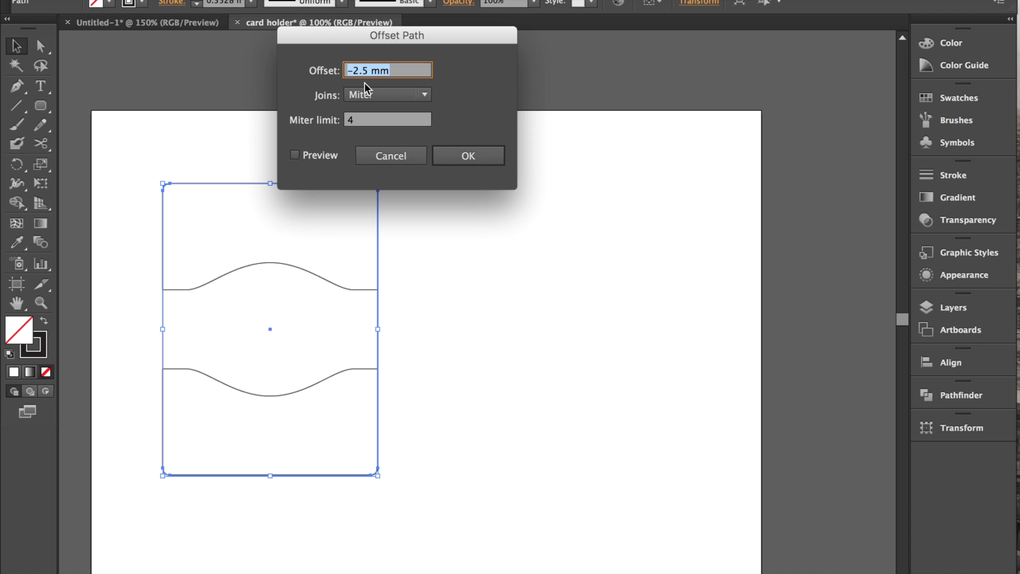
pyautogui.click(296, 155)
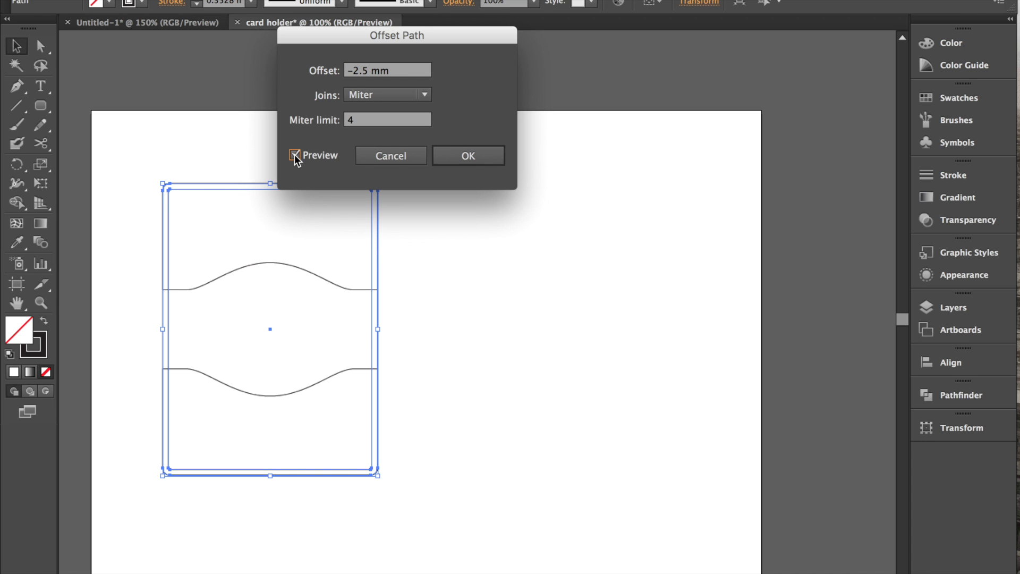
pyautogui.click(295, 155)
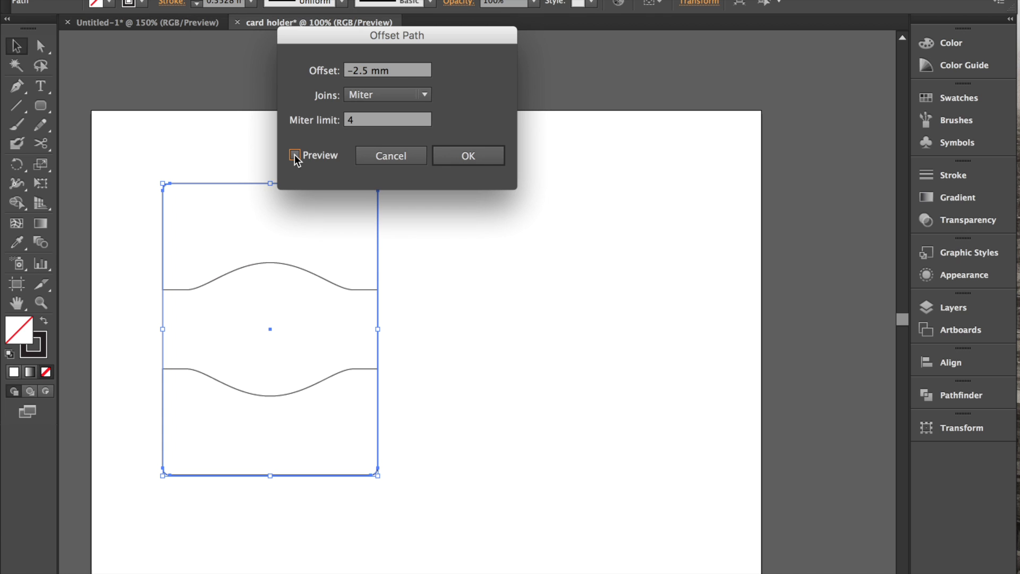
pyautogui.click(497, 162)
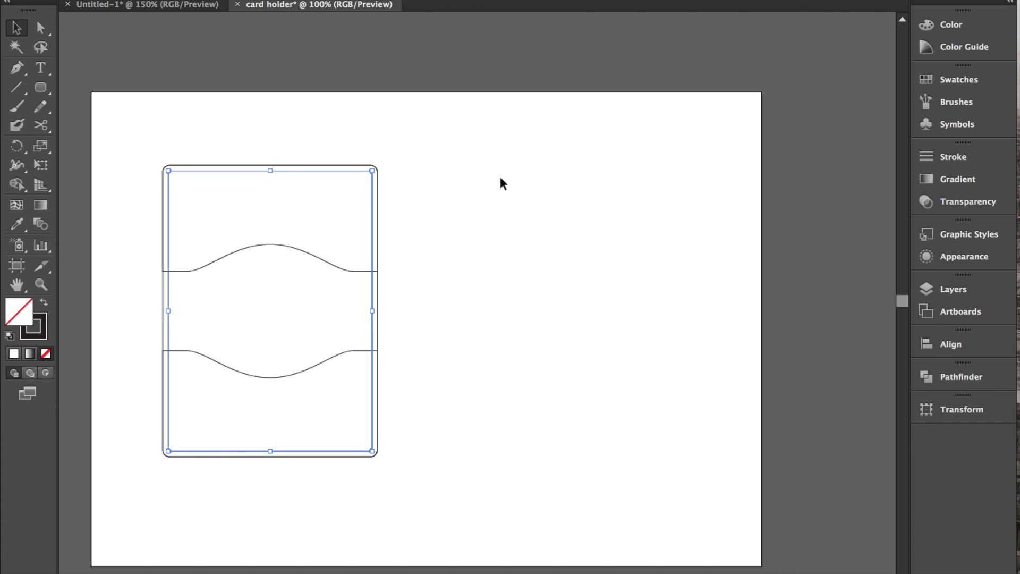
# Step: Give the inset outline a dashed stroke with 2.5 mm dashes as a stitching line
pyautogui.click(525, 341)
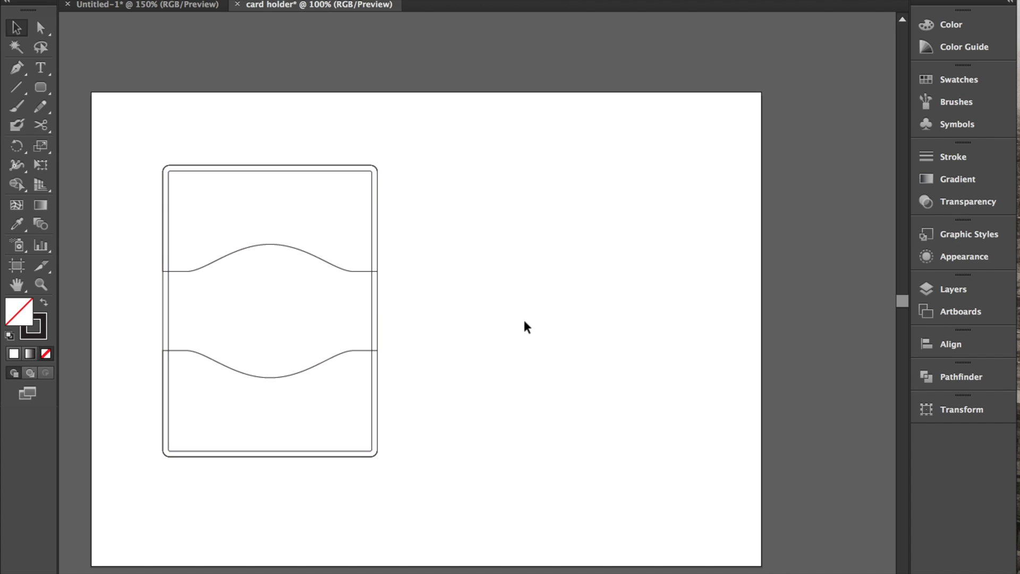
pyautogui.click(308, 170)
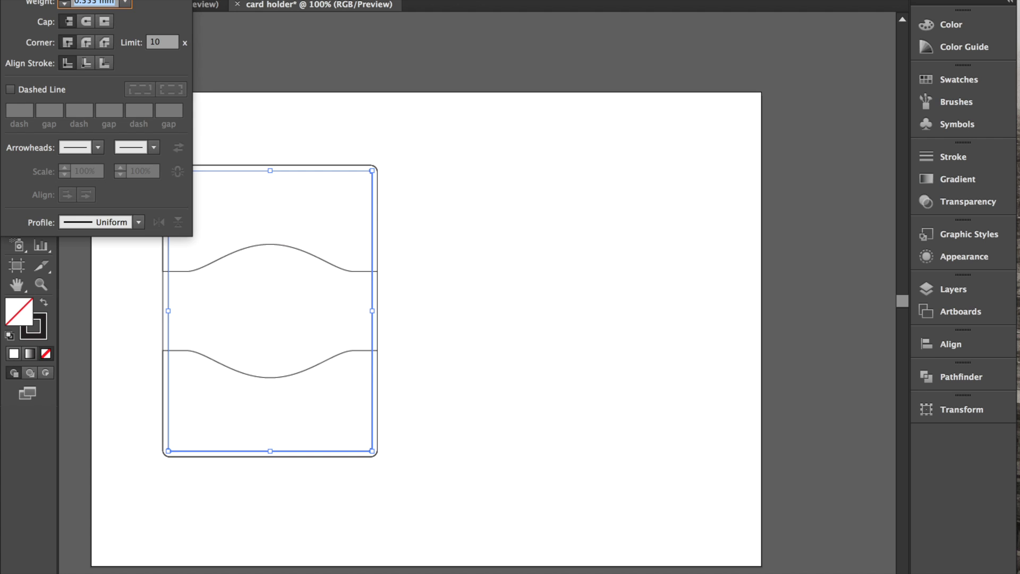
pyautogui.click(11, 90)
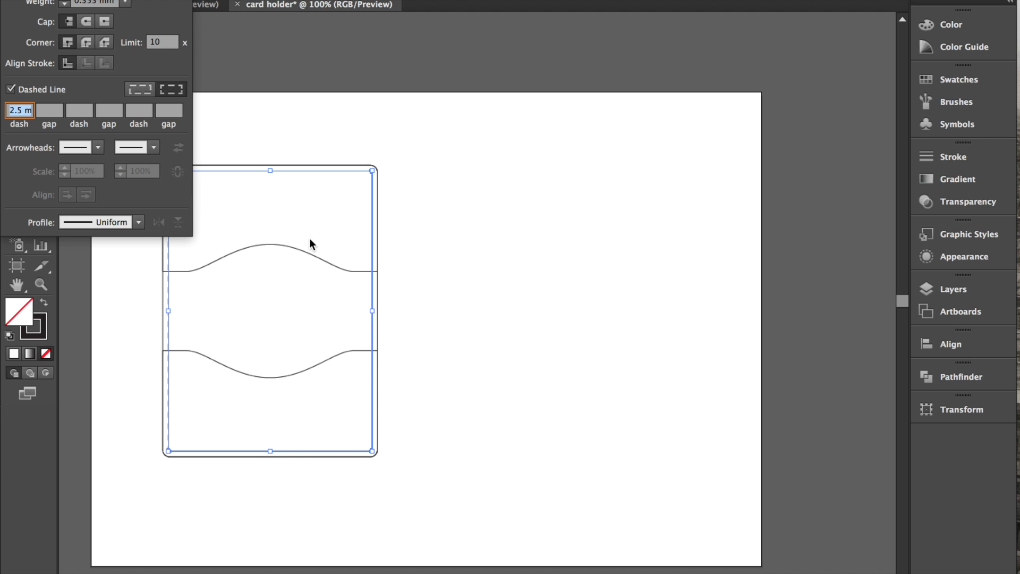
pyautogui.click(160, 284)
pyautogui.click(138, 304)
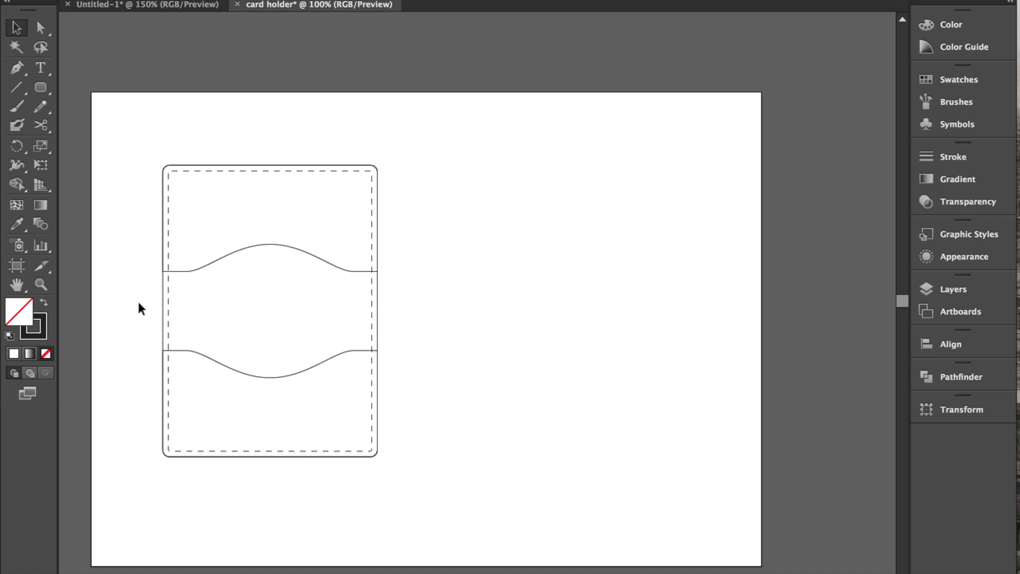
# Step: Copy the maker's name and 'SELLIER MAROQUINIER' text from Untitled-1 and paste it onto the lower pocket
pyautogui.press('super+equal')
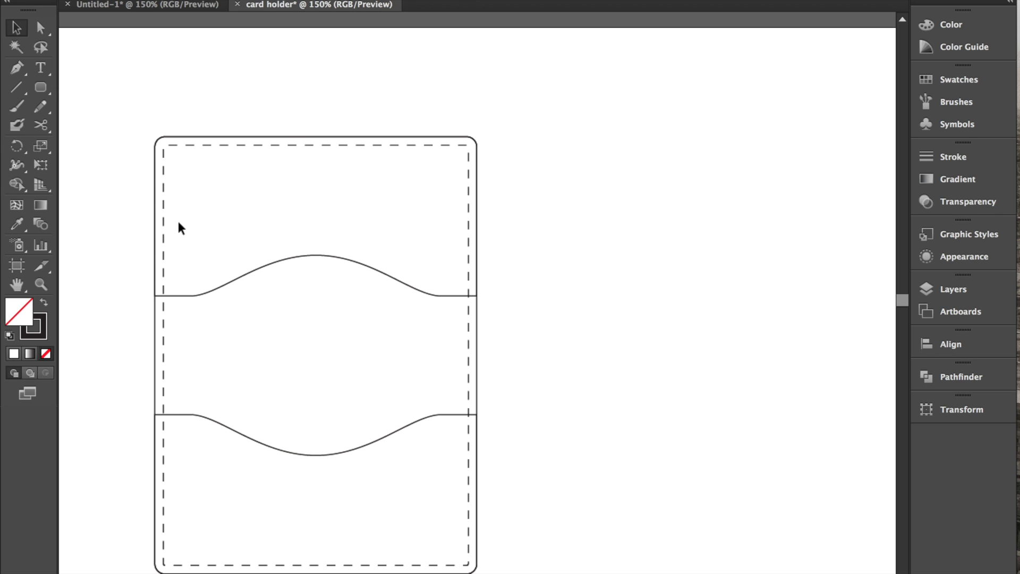
pyautogui.scroll(-2, 180, 221)
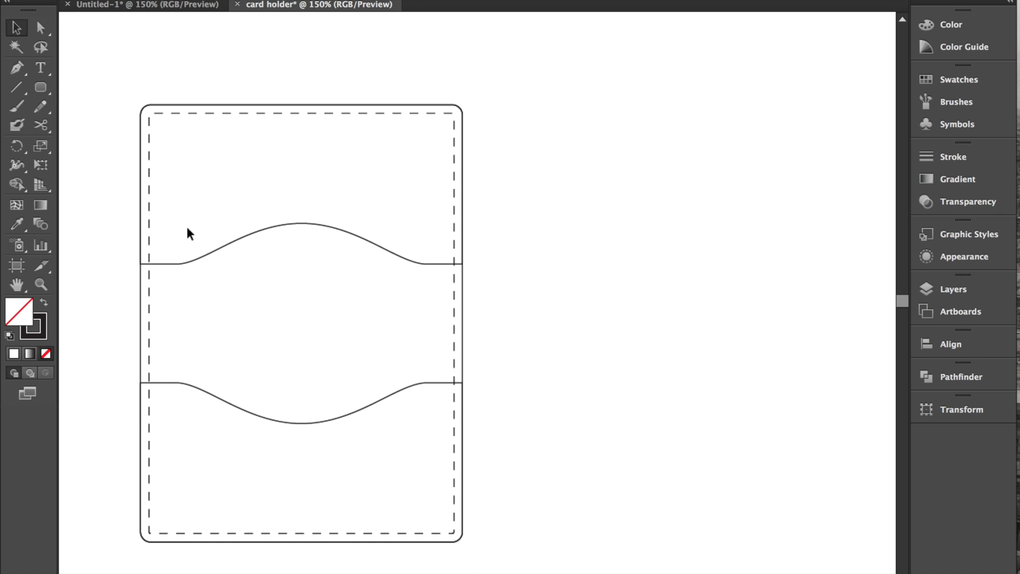
pyautogui.click(139, 6)
pyautogui.click(279, 474)
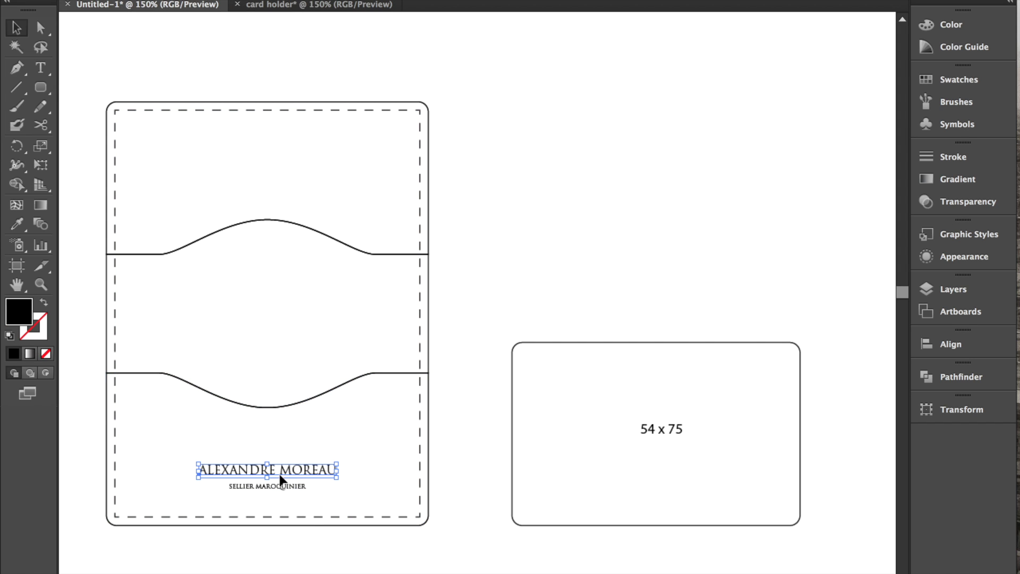
pyautogui.keyDown('shift'); pyautogui.click(276, 485); pyautogui.keyUp('shift')
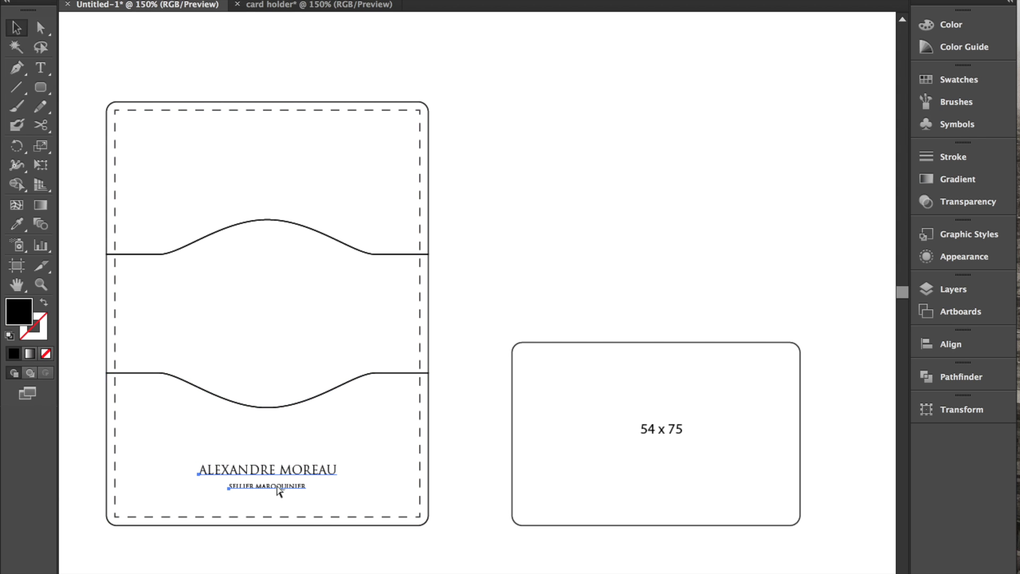
pyautogui.click(325, 4)
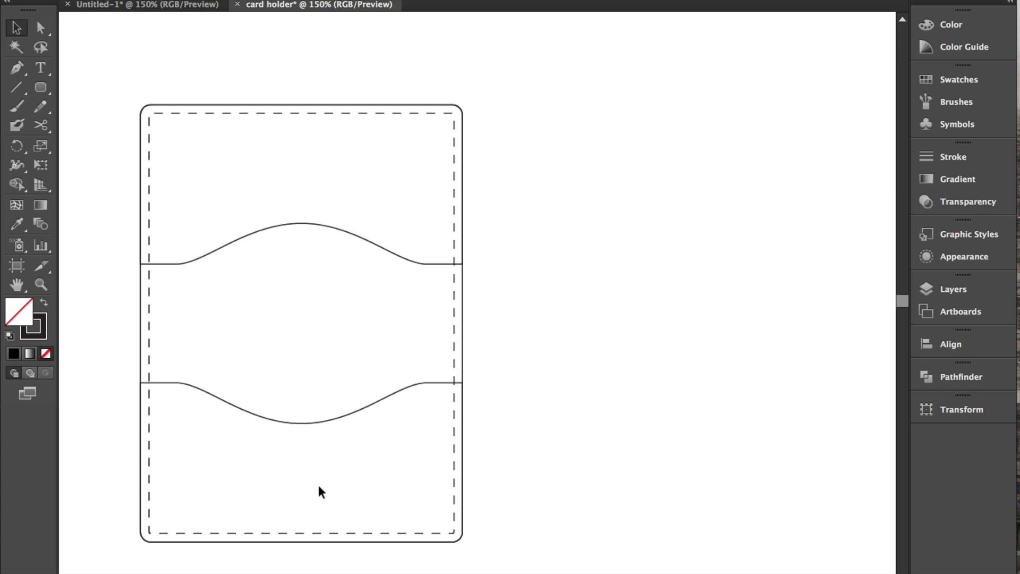
pyautogui.hotkey('ctrl', 'v')
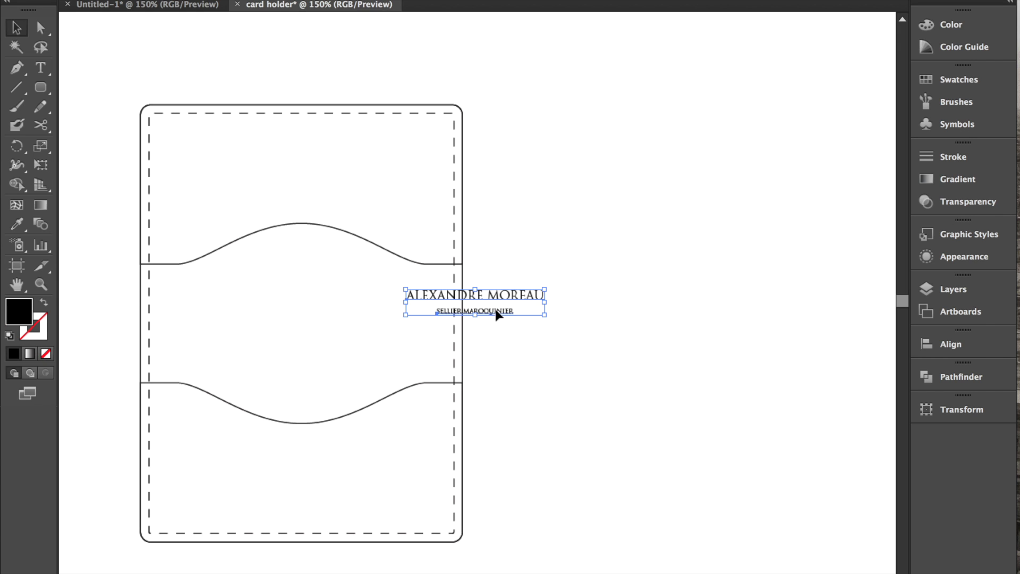
pyautogui.moveTo(498, 315); pyautogui.dragTo(321, 482)
# Step: Horizontally centre the name text with the card holder using Horizontal Align Center
pyautogui.click(540, 547)
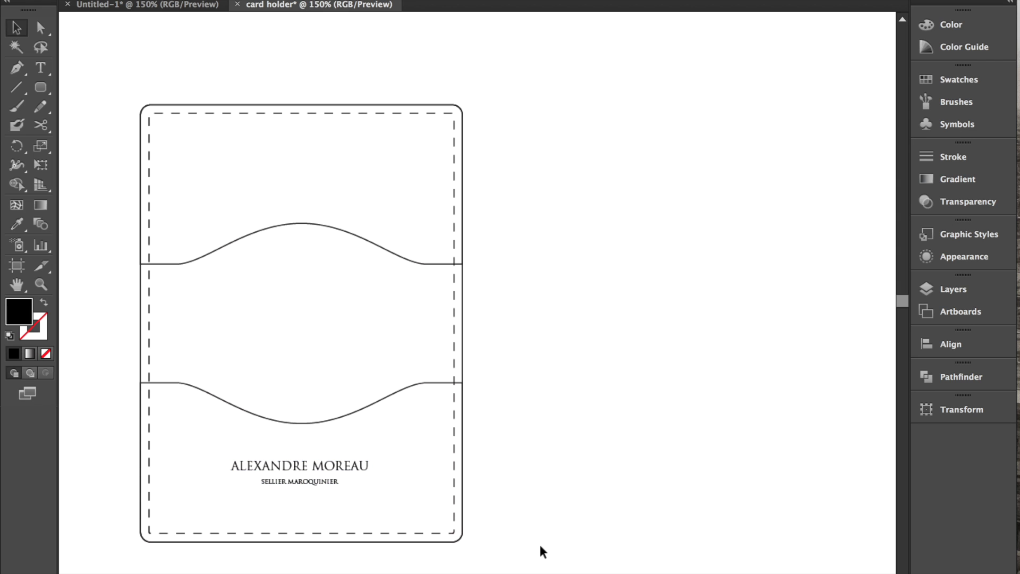
pyautogui.scroll(3, 319, 319)
pyautogui.hscroll(-3, 319, 319)
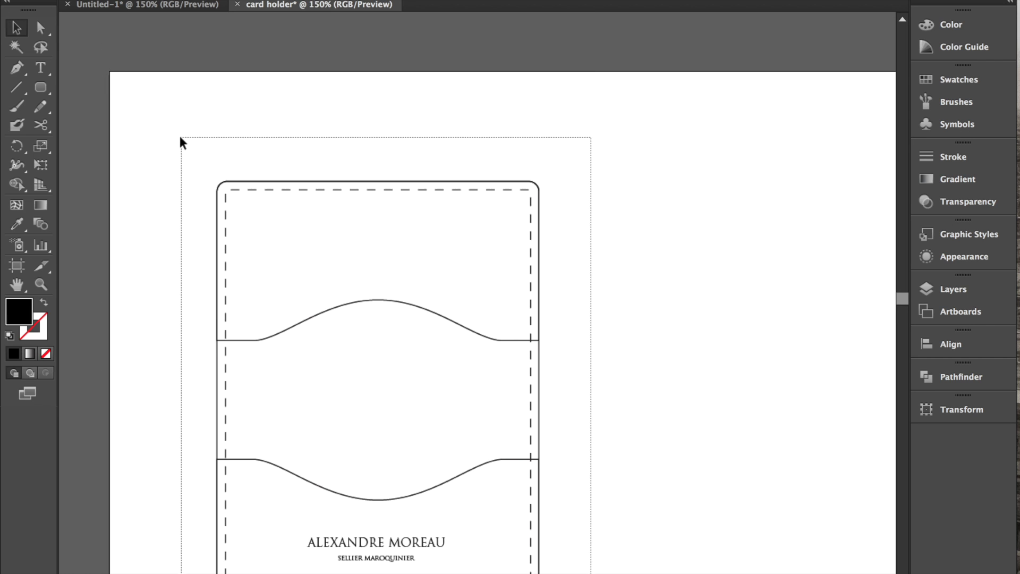
pyautogui.press('super+a')
pyautogui.scroll(-5, 179, 137)
pyautogui.hscroll(2, 179, 137)
pyautogui.scroll(4, 179, 137)
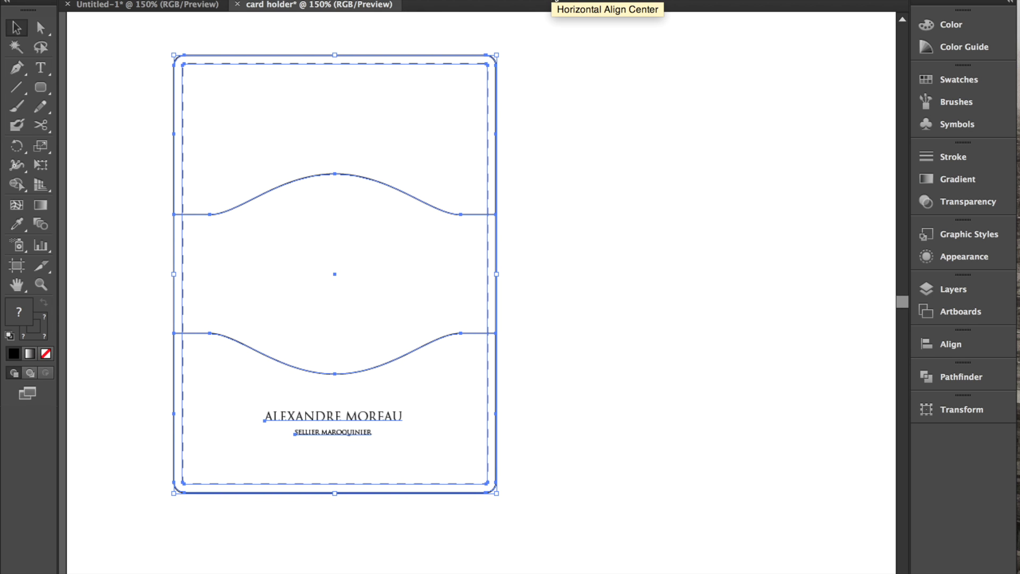
pyautogui.click(557, 0)
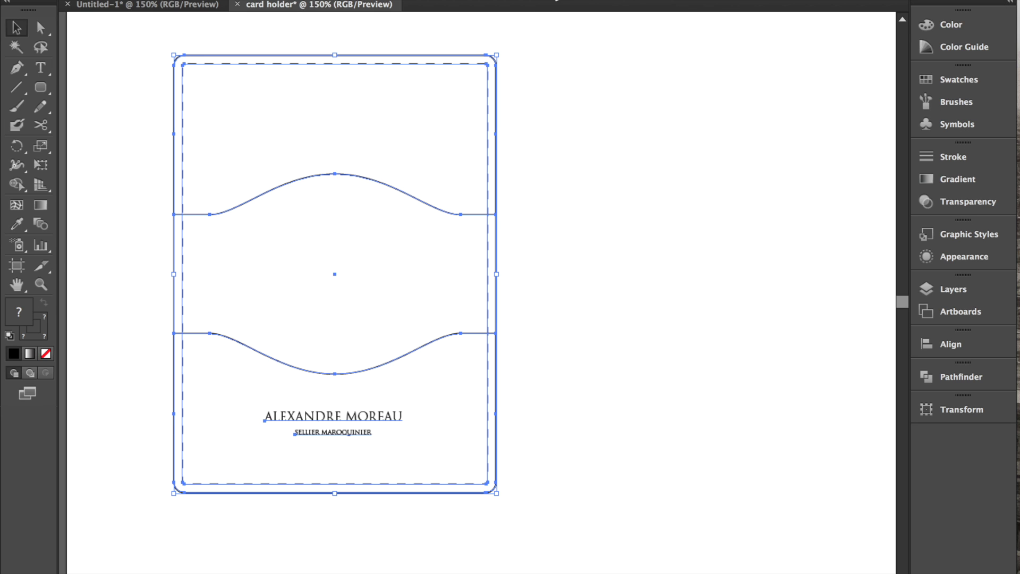
pyautogui.click(631, 446)
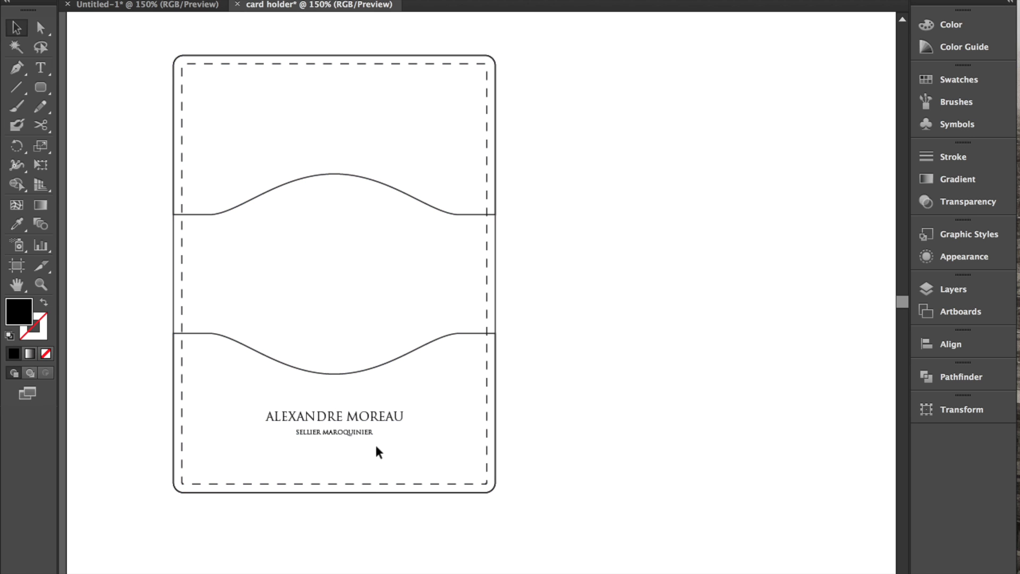
# Step: Nudge both text lines slightly lower in the pocket and return the zoom to 100%
pyautogui.click(366, 417)
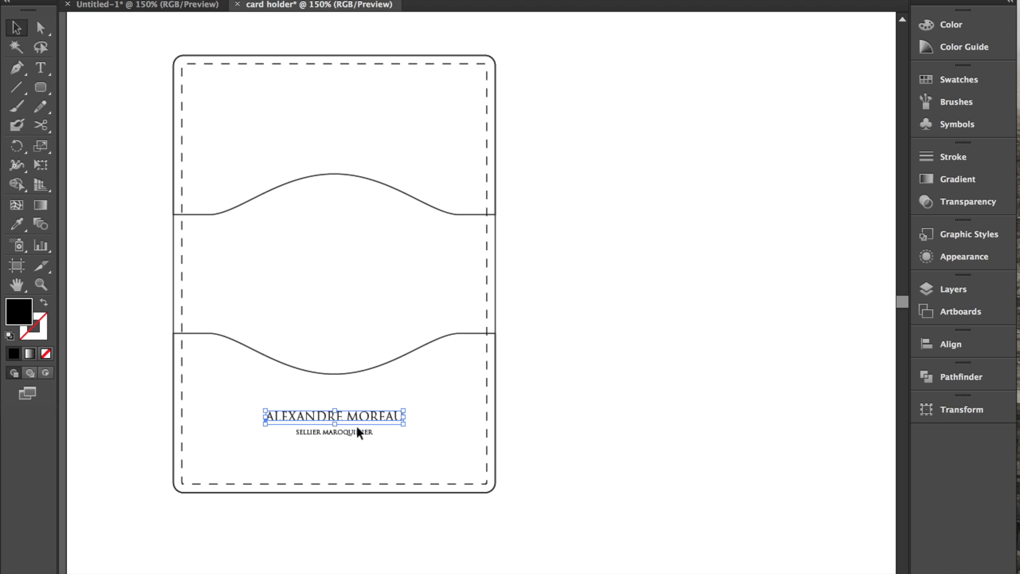
pyautogui.click(356, 426)
pyautogui.click(352, 419)
pyautogui.keyDown('shift'); pyautogui.click(351, 431); pyautogui.keyUp('shift')
pyautogui.moveTo(352, 434); pyautogui.dragTo(352, 435)
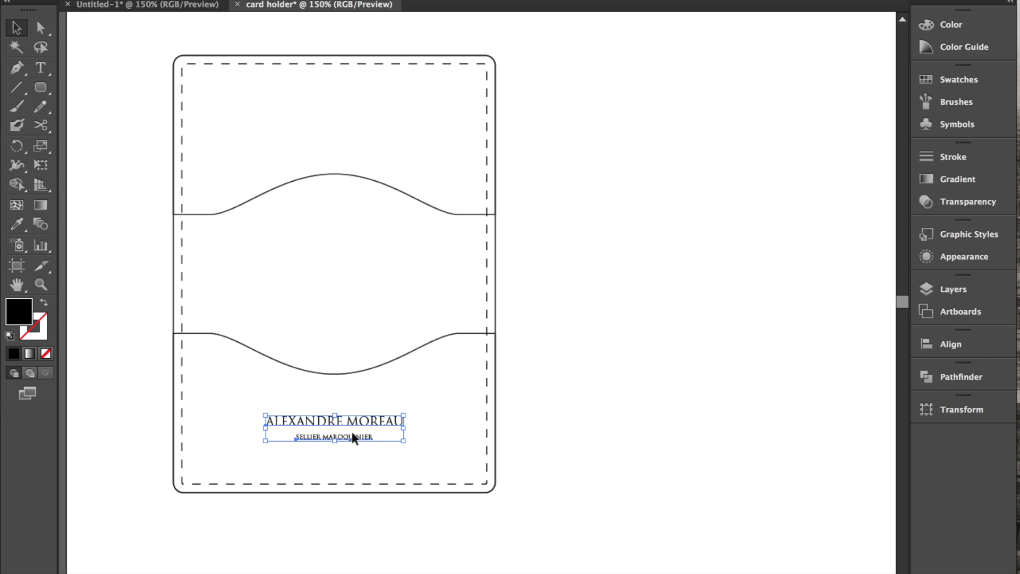
pyautogui.click(587, 437)
pyautogui.press('super+1')
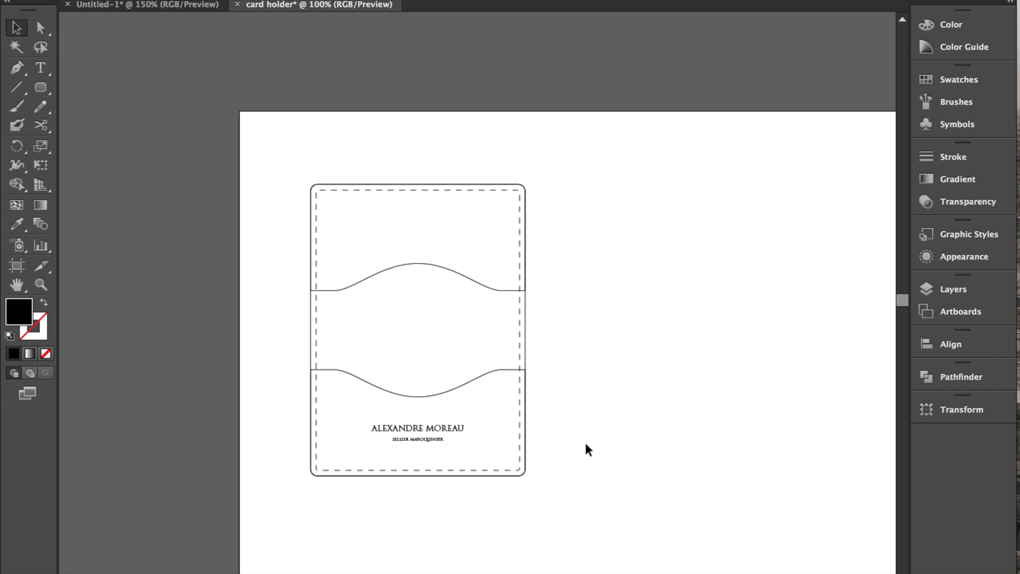
# Step: Shift the entire card holder template, text included, about 6.7 mm left and 11.6 mm up
pyautogui.scroll(-2, 587, 449)
pyautogui.hscroll(1, 587, 449)
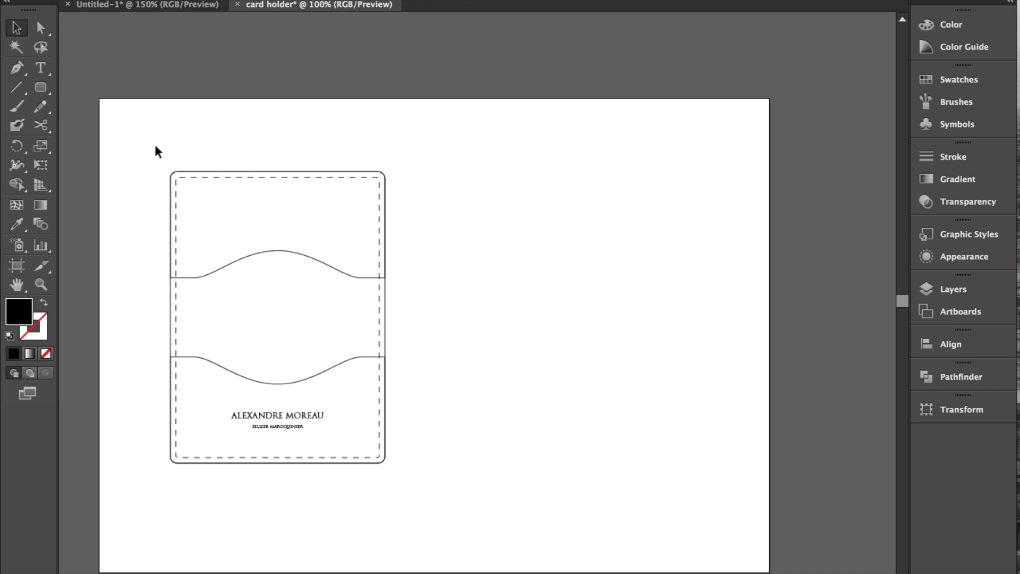
pyautogui.moveTo(154, 143)
pyautogui.mouseDown()
pyautogui.moveTo(451, 400)
pyautogui.moveTo(533, 503)
pyautogui.mouseUp()
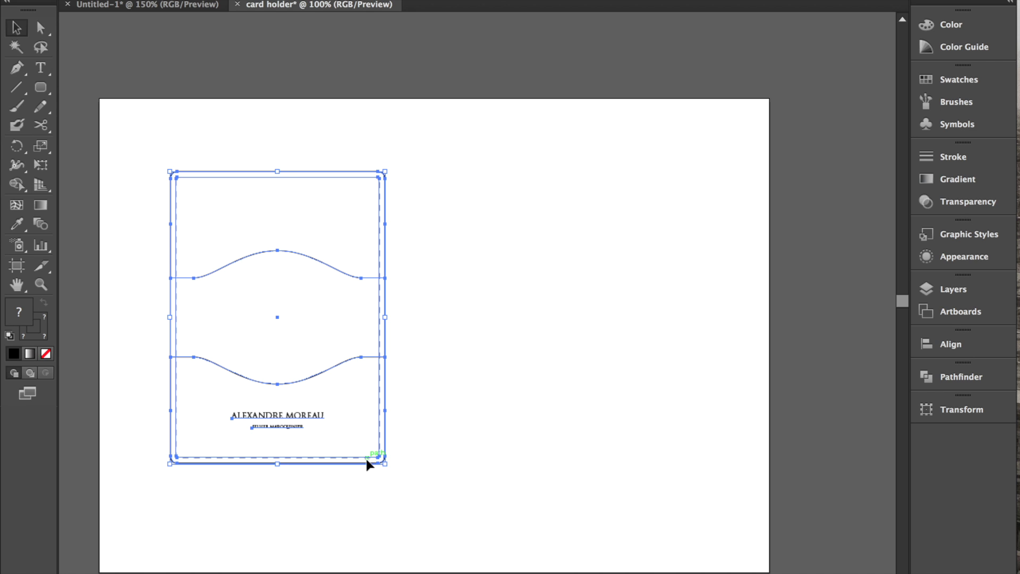
pyautogui.moveTo(367, 464)
pyautogui.mouseDown()
pyautogui.moveTo(323, 409)
pyautogui.moveTo(348, 431)
pyautogui.mouseUp()
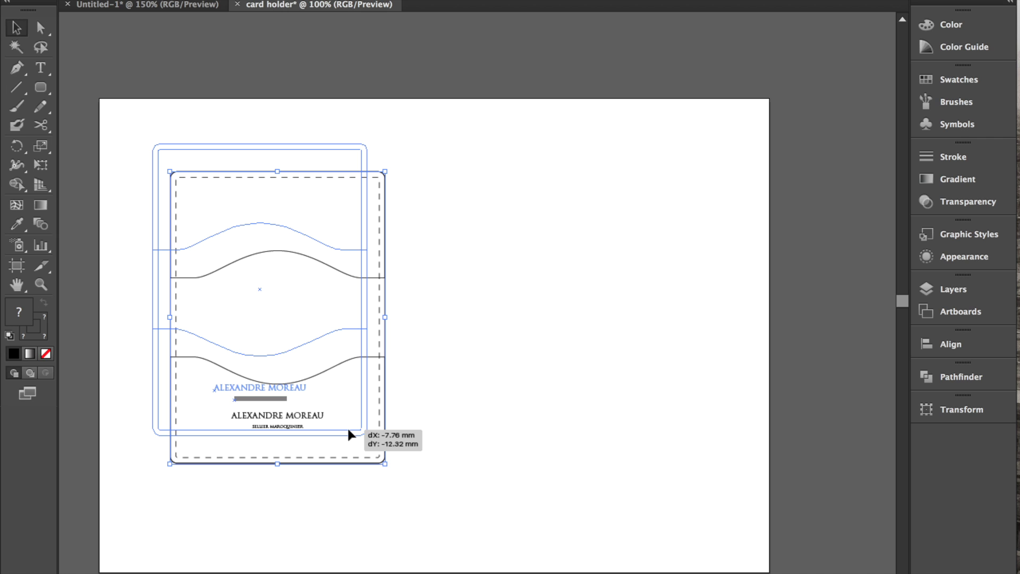
pyautogui.moveTo(348, 430); pyautogui.dragTo(351, 431)
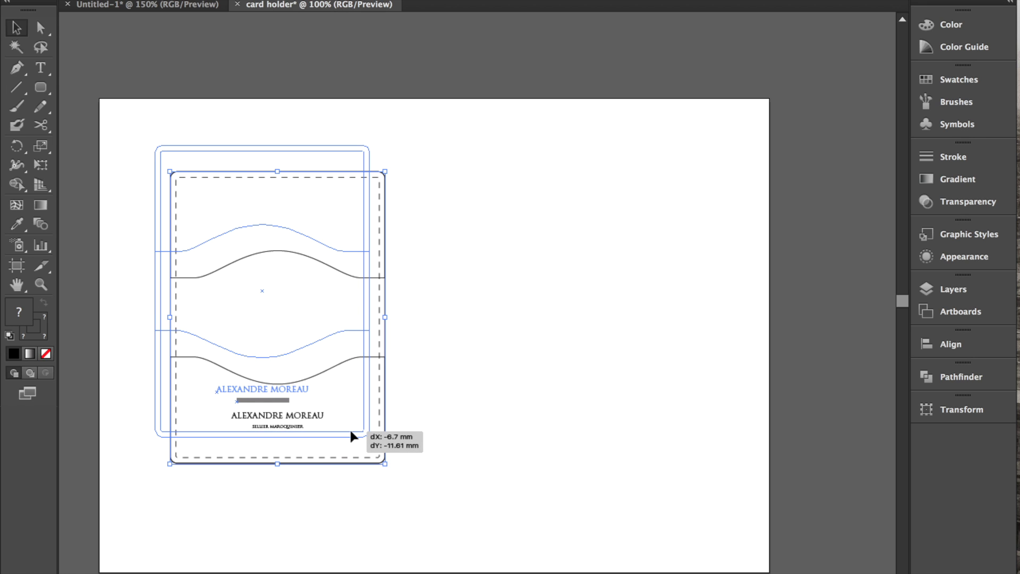
pyautogui.moveTo(351, 433); pyautogui.dragTo(350, 432)
pyautogui.click(354, 511)
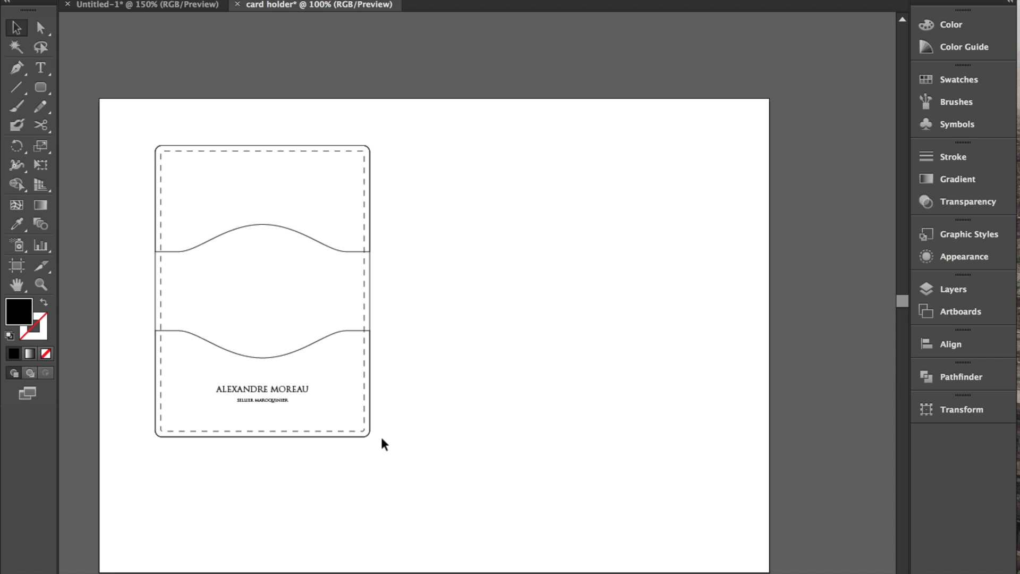
# Step: Move the wavy pocket piece out to the right and duplicate the card-holder outline beside it
pyautogui.click(215, 237)
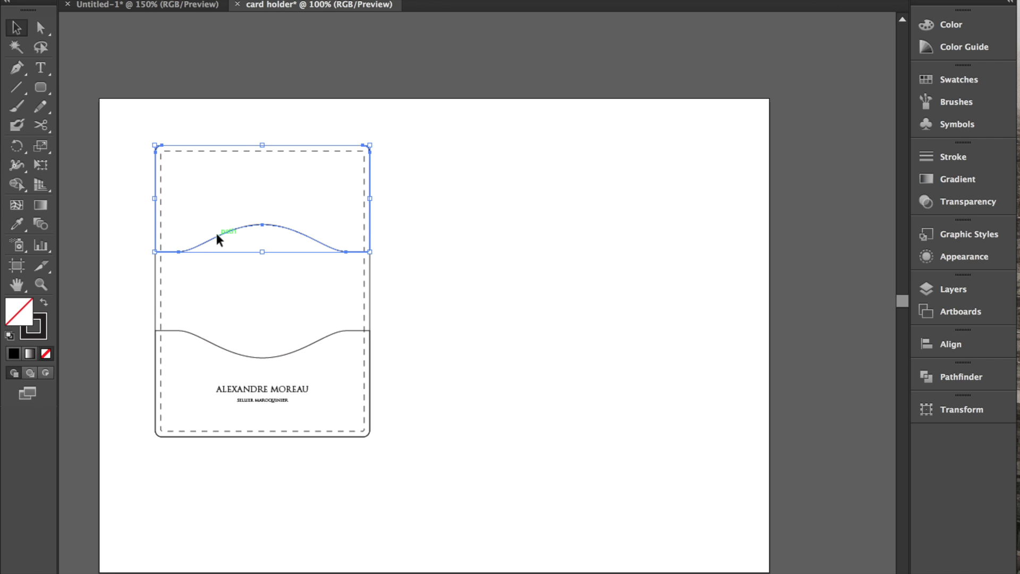
pyautogui.moveTo(226, 236); pyautogui.dragTo(534, 244)
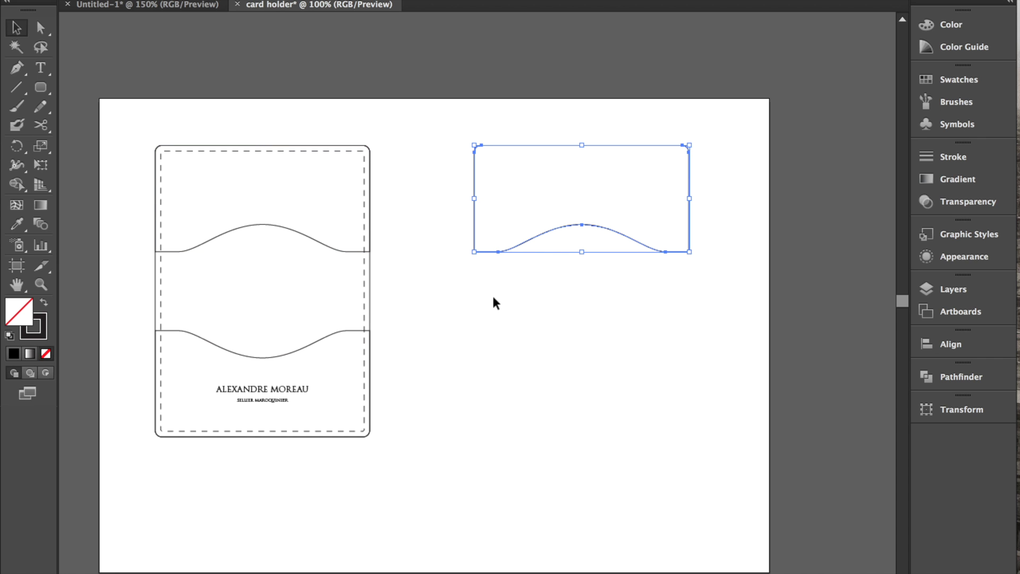
pyautogui.click(369, 312)
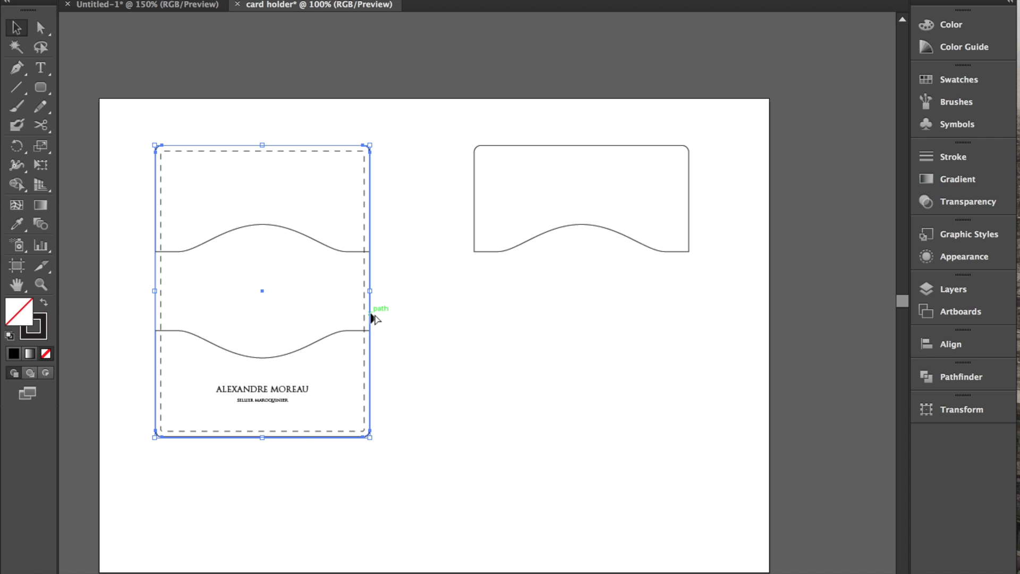
pyautogui.moveTo(370, 313); pyautogui.dragTo(637, 350)
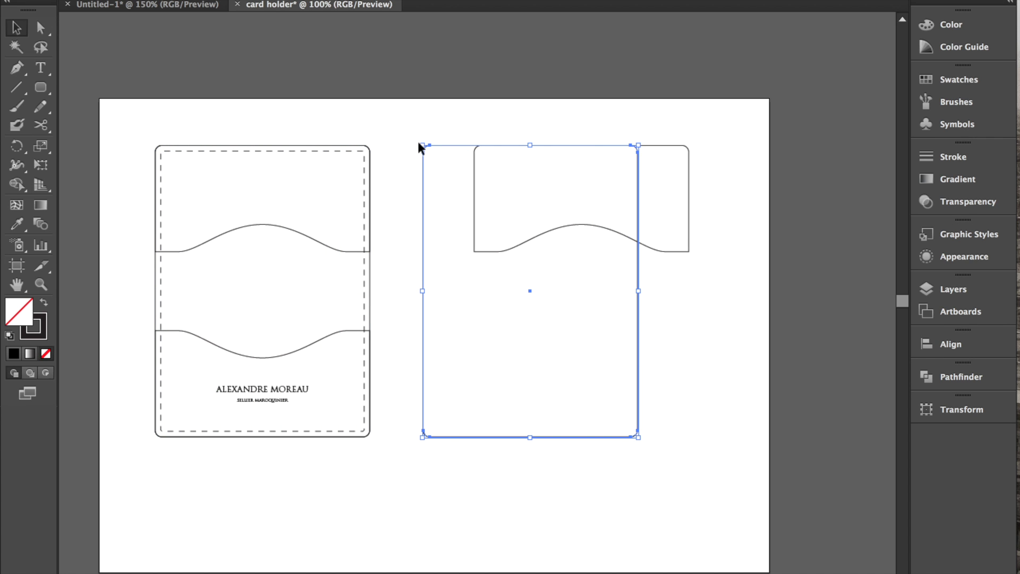
# Step: Rotate the copied outline 90° to landscape and nudge it beneath the pocket piece
pyautogui.moveTo(419, 139); pyautogui.dragTo(609, 233)
pyautogui.press('Down')
pyautogui.press('Down')
pyautogui.press('Down')
pyautogui.press('Down')
pyautogui.press('Down')
pyautogui.press('Down')
pyautogui.press('Down')
pyautogui.press('Down')
pyautogui.press('Down')
pyautogui.press('Down')
pyautogui.press('Down')
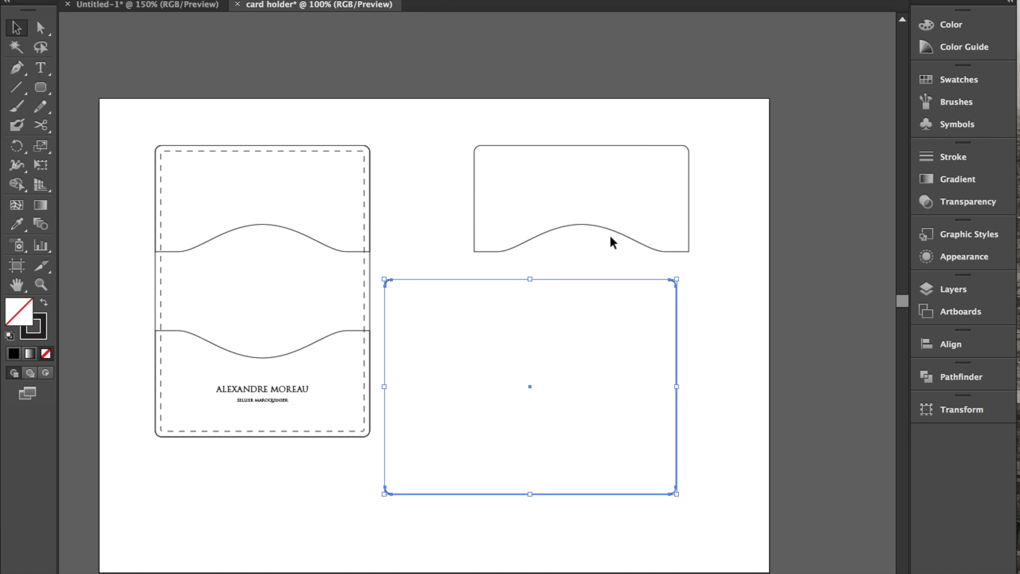
pyautogui.press('Right')
pyautogui.press('Right')
pyautogui.press('Up')
pyautogui.press('Up')
pyautogui.press('Up')
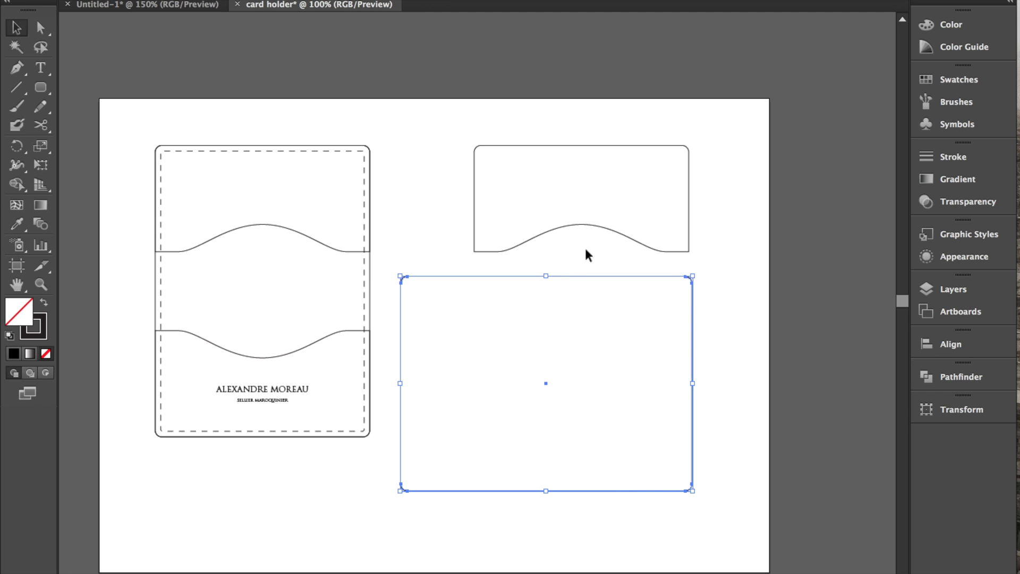
pyautogui.click(581, 248)
# Step: Rotate the pocket piece 180° so its wave runs along the top, then nudge it left
pyautogui.click(476, 181)
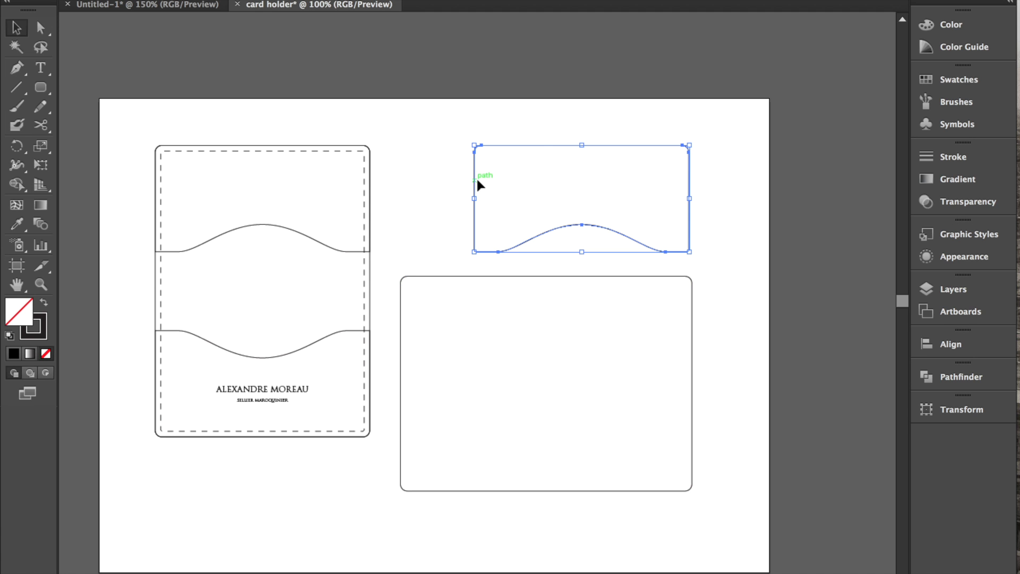
pyautogui.moveTo(474, 137)
pyautogui.mouseDown()
pyautogui.moveTo(587, 154)
pyautogui.moveTo(649, 219)
pyautogui.mouseUp()
pyautogui.press('Left')
pyautogui.press('Left')
pyautogui.press('Left')
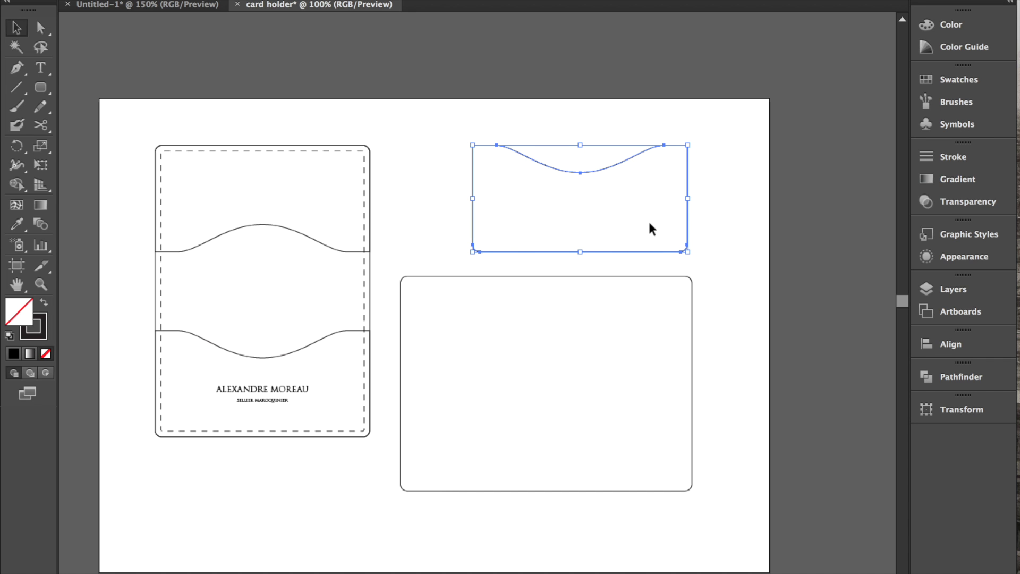
pyautogui.click(430, 236)
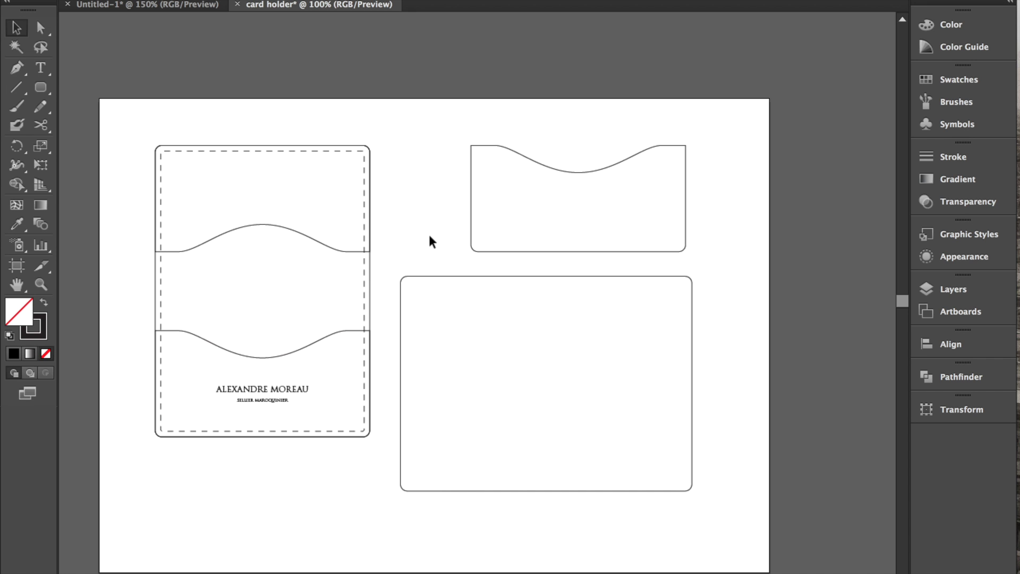
# Step: Add a text label inside the pocket reading 'leather card holder', 'pocket', 'leather x 2'
pyautogui.press('t')
pyautogui.click(534, 199)
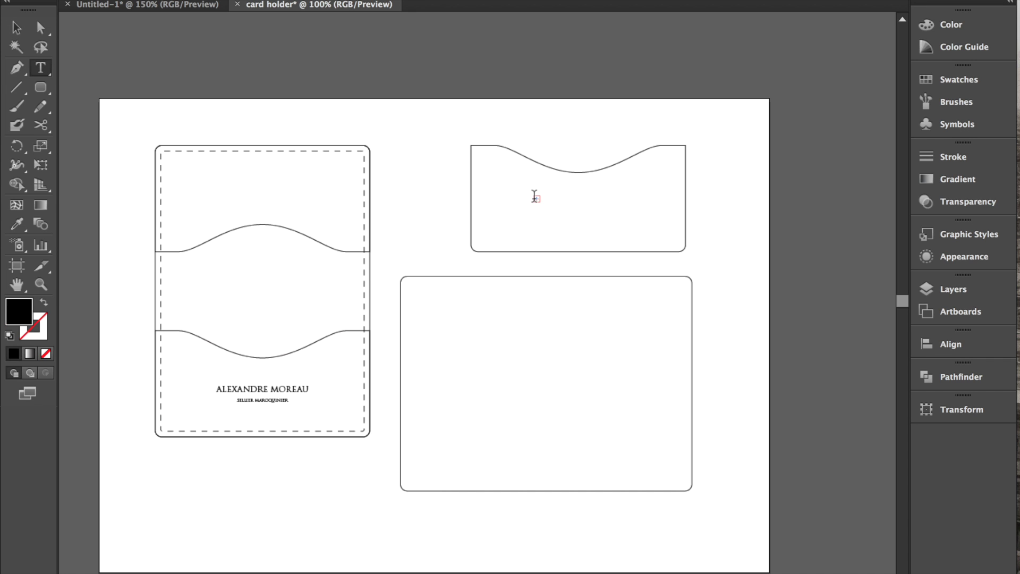
pyautogui.press('Escape')
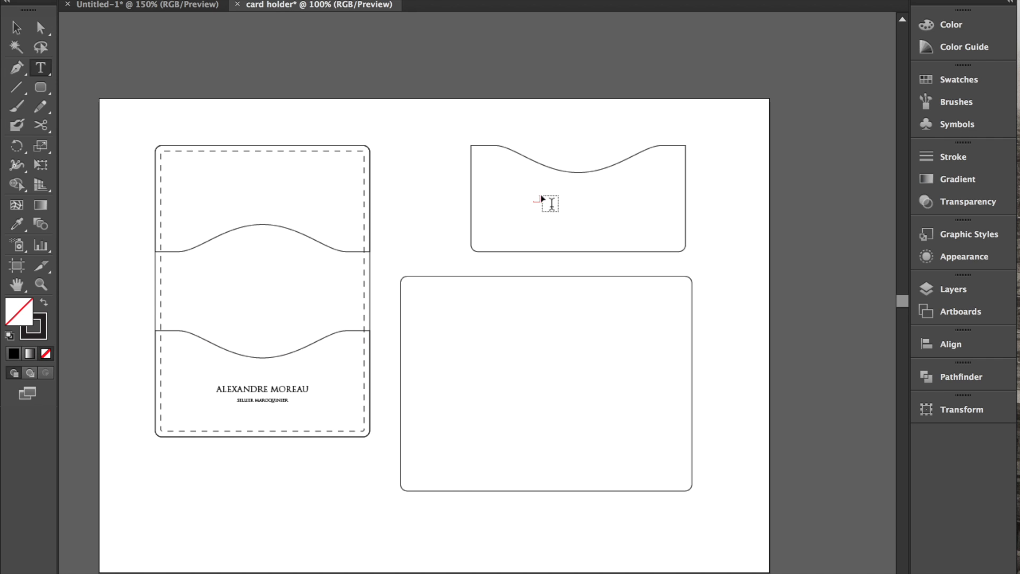
pyautogui.click(539, 192)
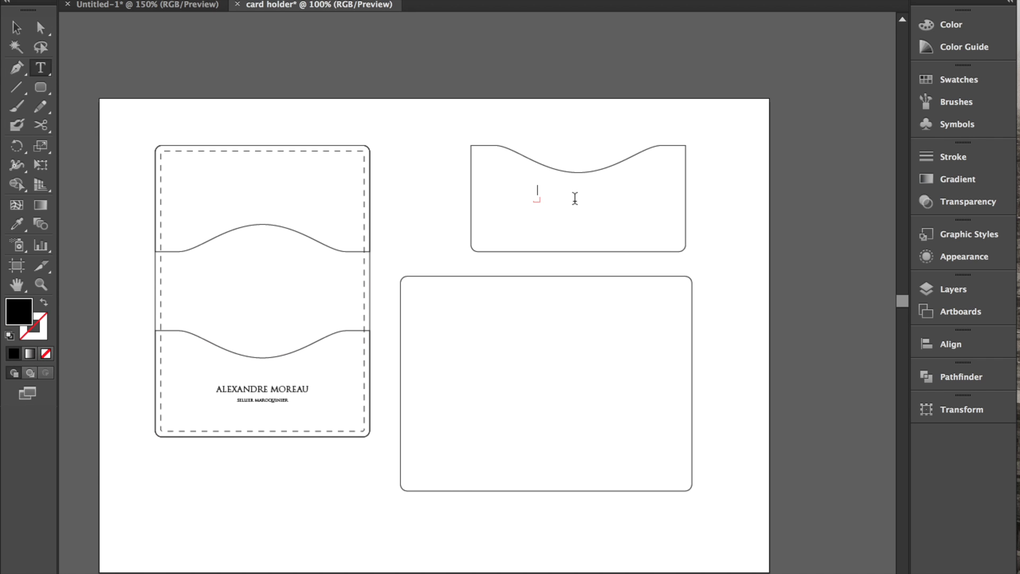
pyautogui.scroll(1, 575, 200)
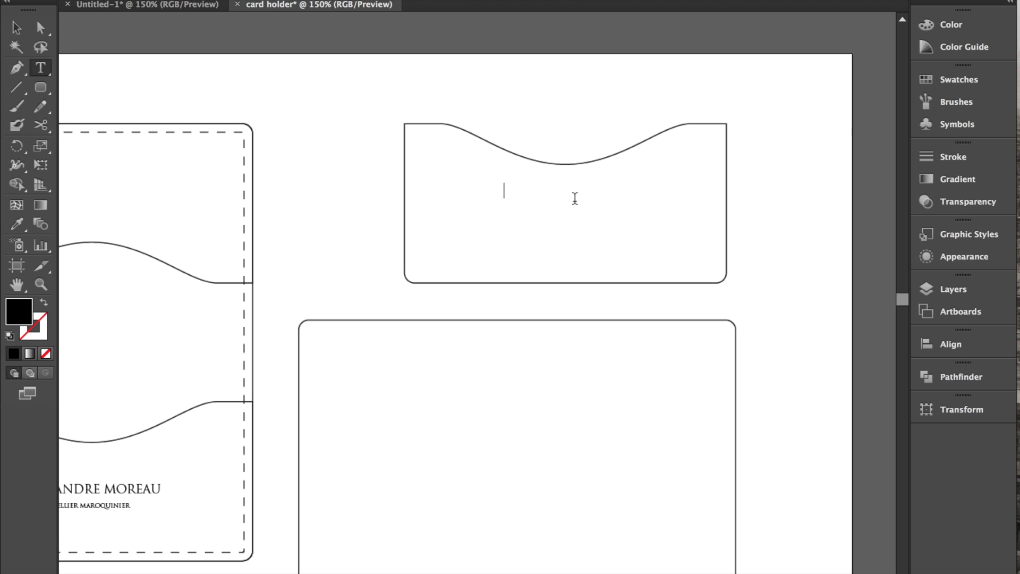
pyautogui.write('leather card holder')
pyautogui.press('Return')
pyautogui.write('pocket ')
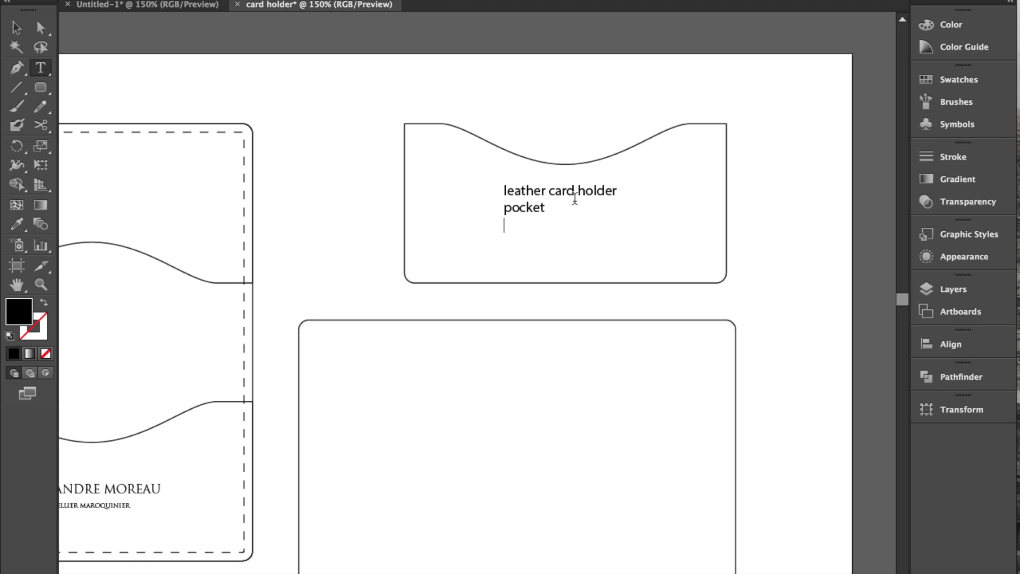
pyautogui.write('leather x 2')
pyautogui.press('Escape')
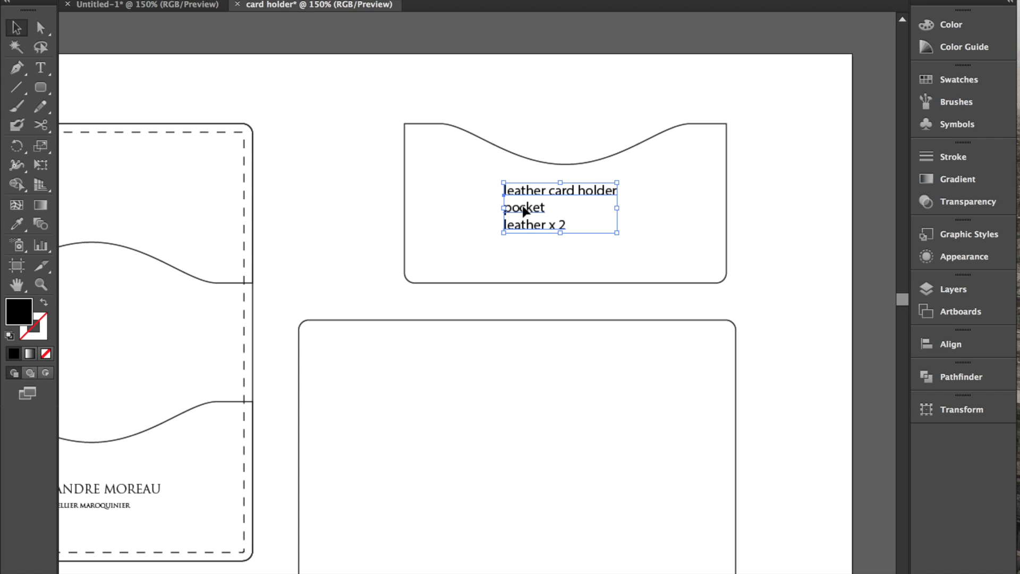
pyautogui.scroll(-1, 524, 211)
pyautogui.scroll(-5, 524, 211)
pyautogui.scroll(1, 523, 212)
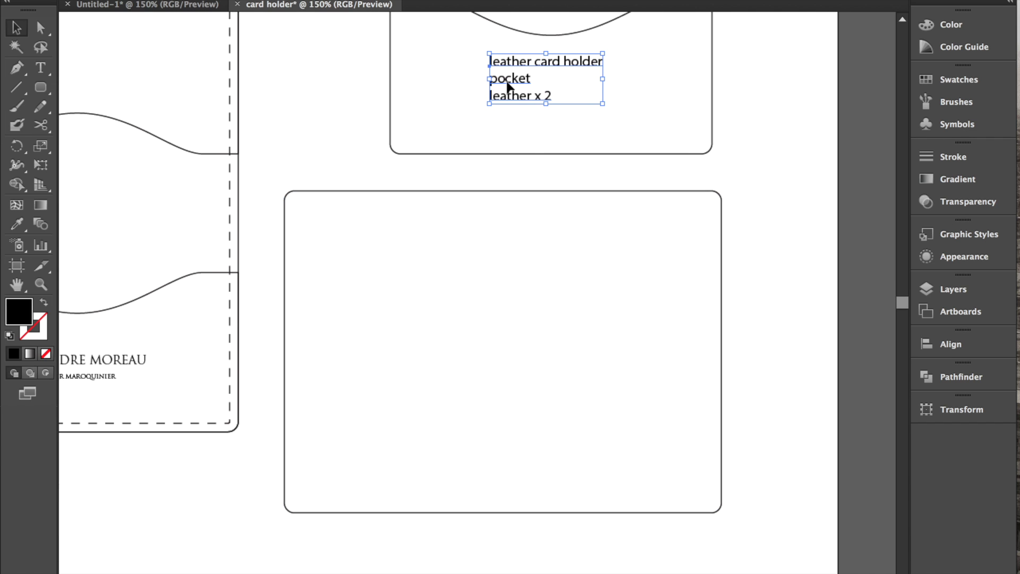
# Step: Copy the pocket label into the large rectangle and change it to 'body' and 'leather x 1'
pyautogui.moveTo(509, 85); pyautogui.dragTo(477, 349)
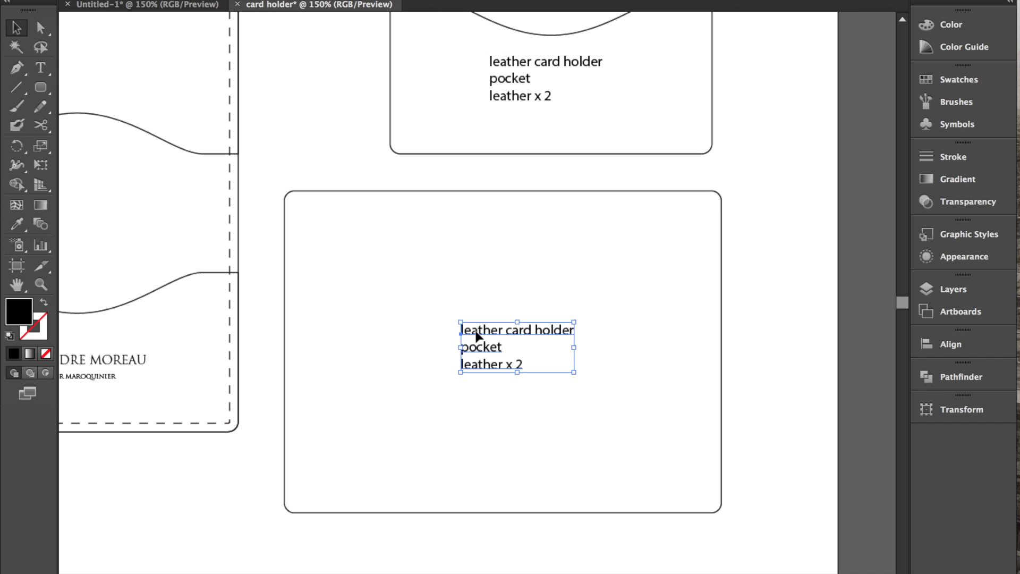
pyautogui.doubleClick(476, 348)
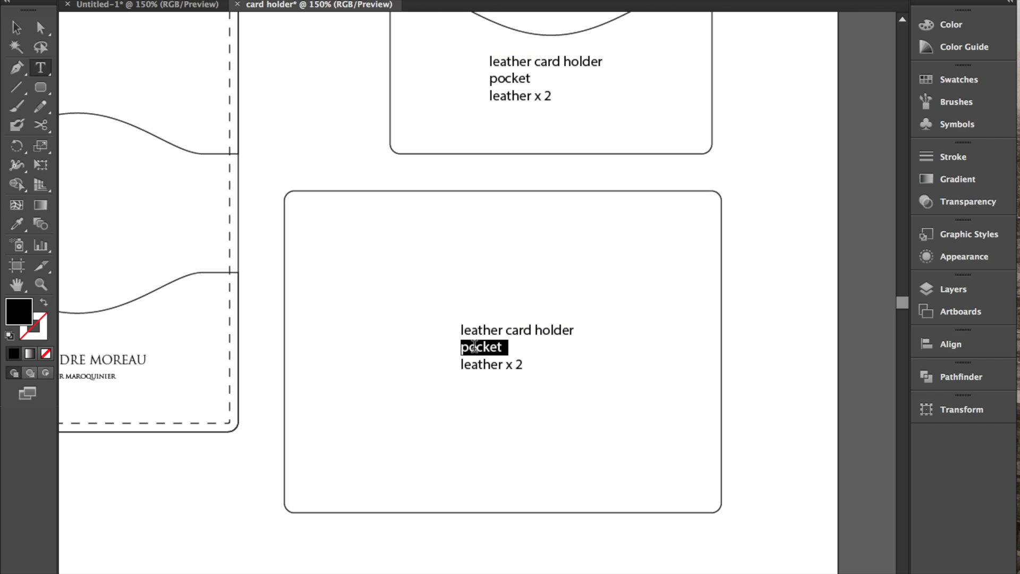
pyautogui.write('body')
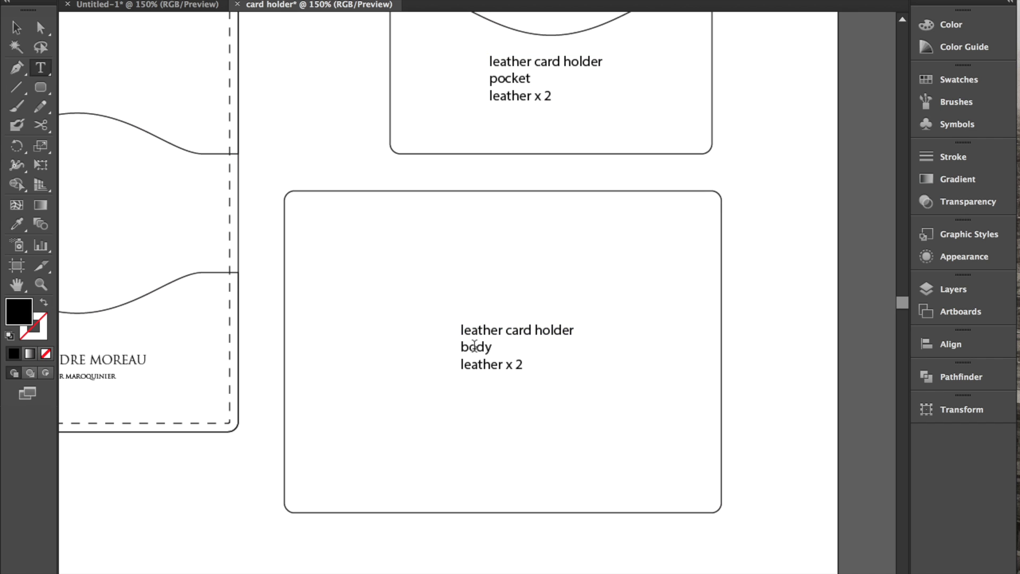
pyautogui.click(524, 365)
pyautogui.press('BackSpace')
pyautogui.write('1')
pyautogui.press('Escape')
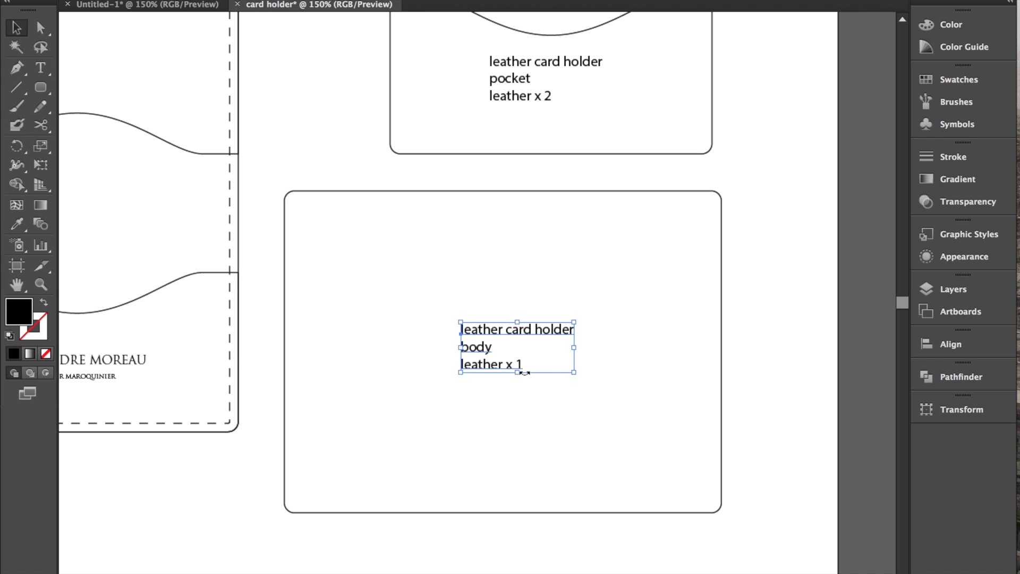
pyautogui.hotkey('ctrl', '-')
pyautogui.hotkey('ctrl', '-')
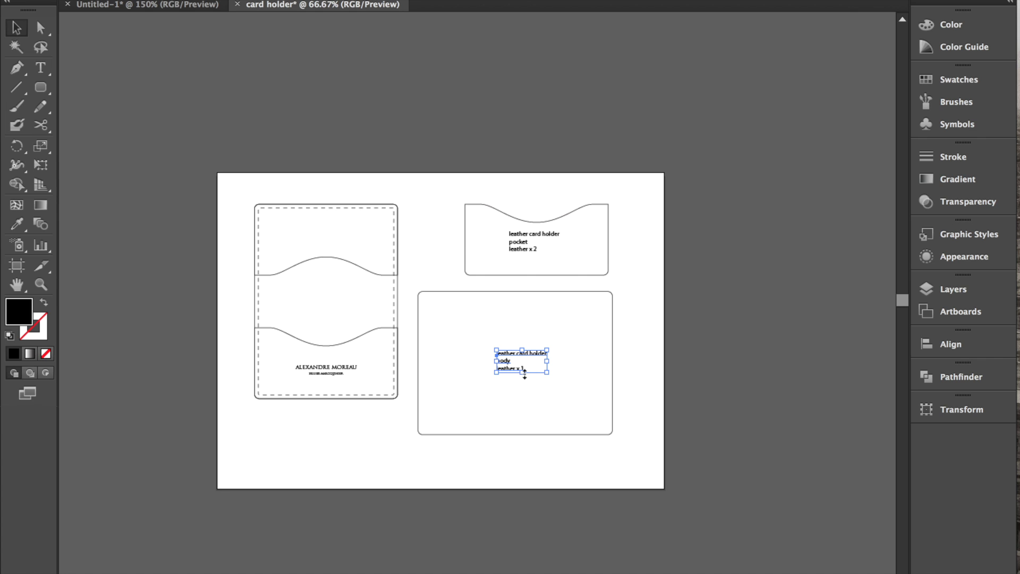
pyautogui.scroll(2, 524, 371)
pyautogui.hscroll(-1, 524, 371)
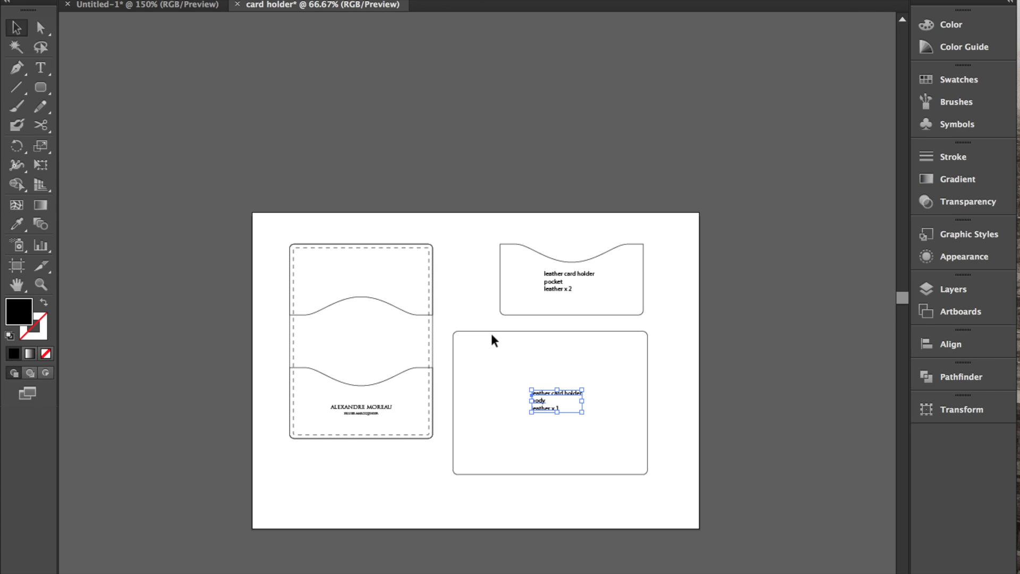
pyautogui.hotkey('ctrl', '+')
pyautogui.hotkey('ctrl', '+')
pyautogui.scroll(-1, 491, 333)
pyautogui.hscroll(1, 491, 333)
pyautogui.scroll(-1, 492, 336)
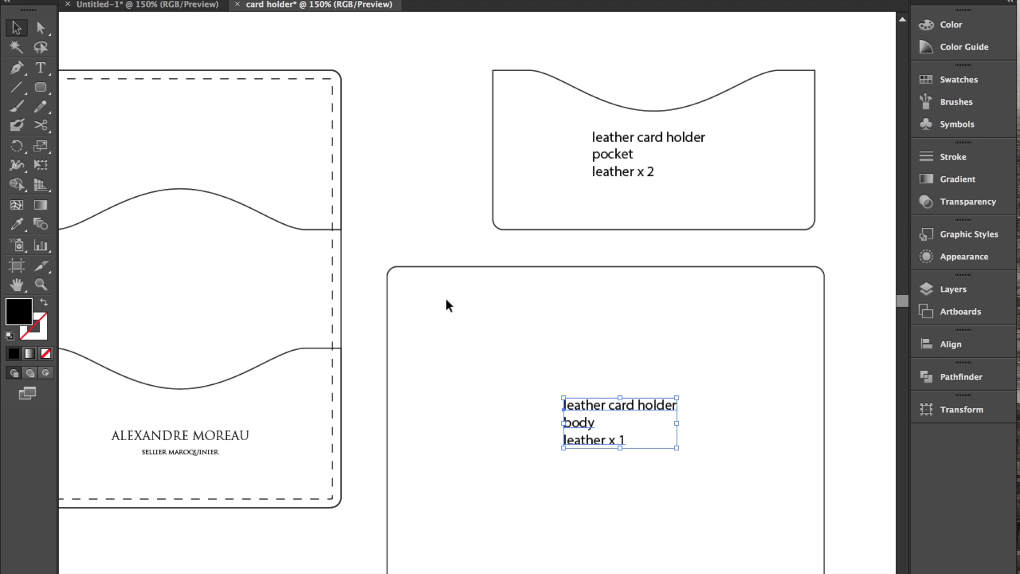
pyautogui.scroll(-3, 446, 300)
pyautogui.hscroll(-1, 446, 300)
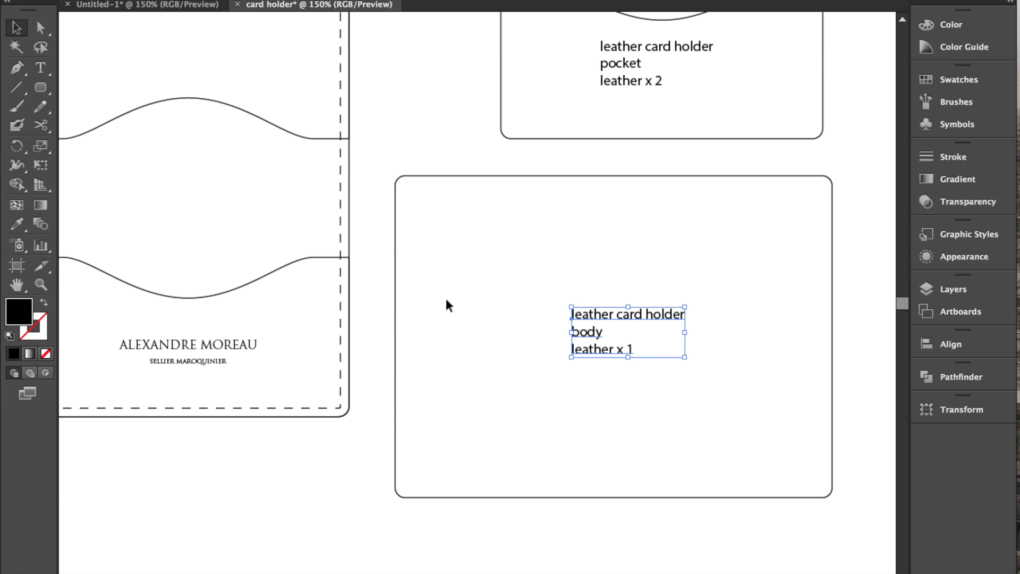
pyautogui.scroll(1, 446, 300)
pyautogui.hscroll(-1, 447, 301)
pyautogui.scroll(-2, 447, 300)
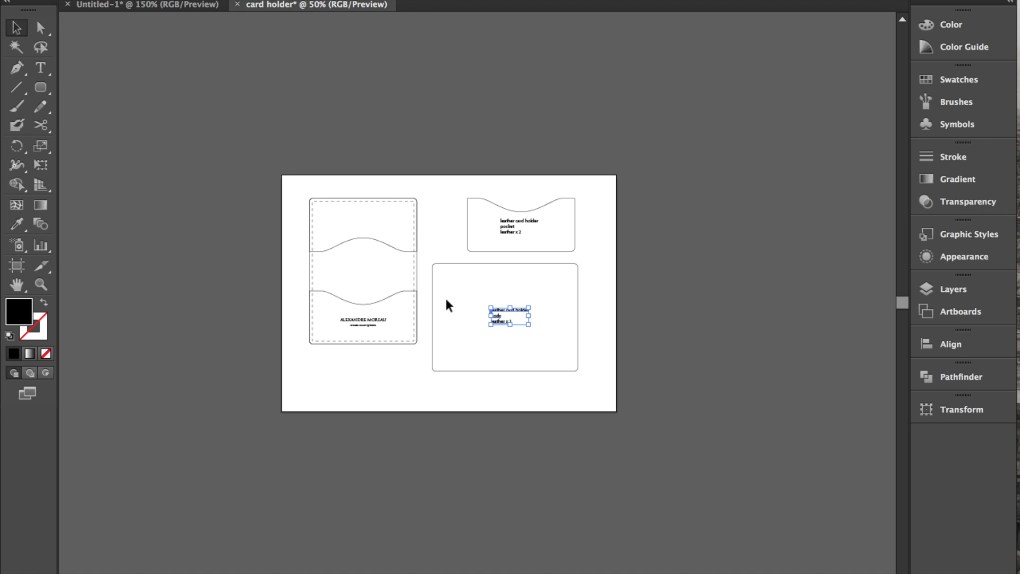
pyautogui.scroll(1, 446, 300)
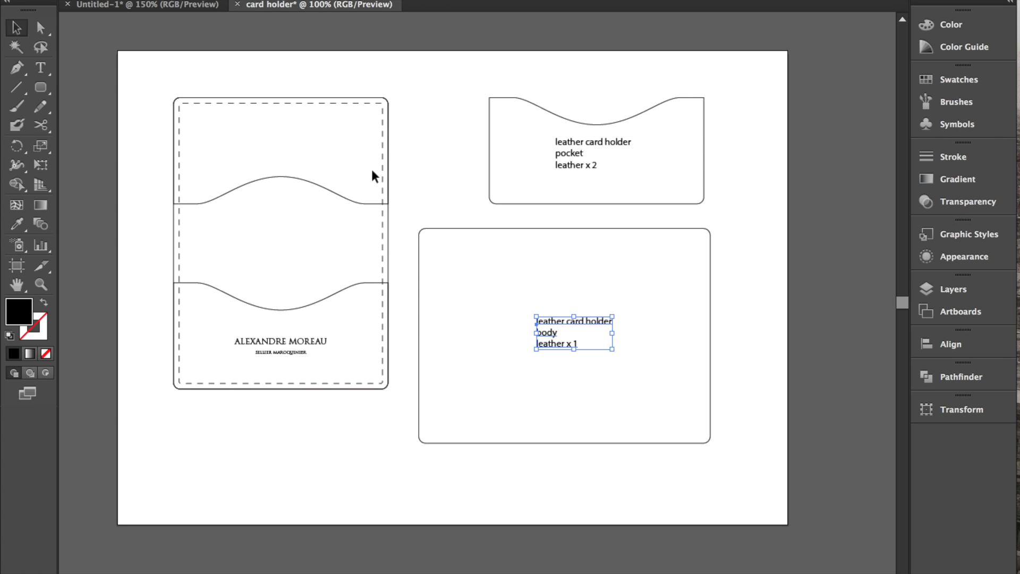
pyautogui.click(413, 176)
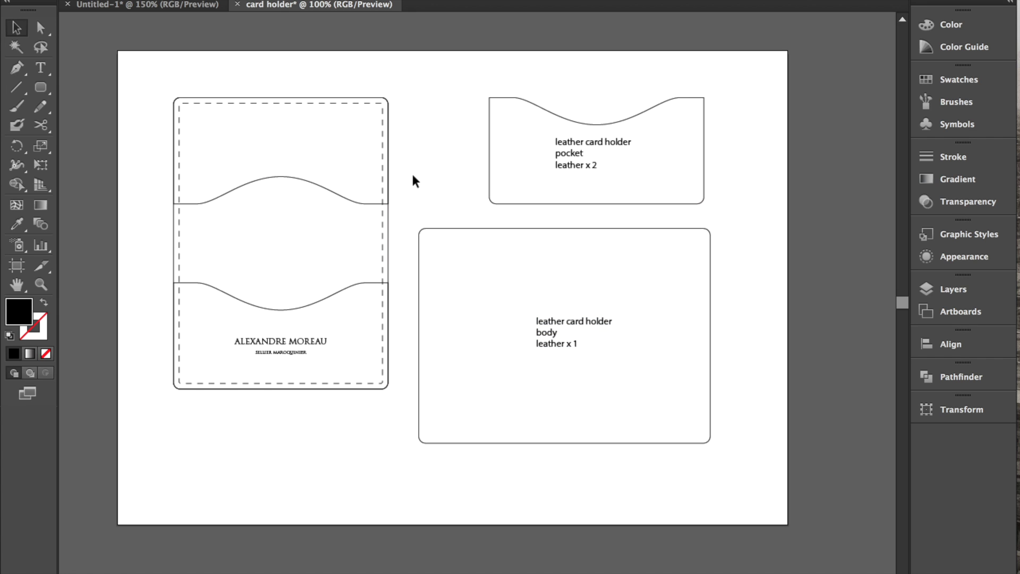